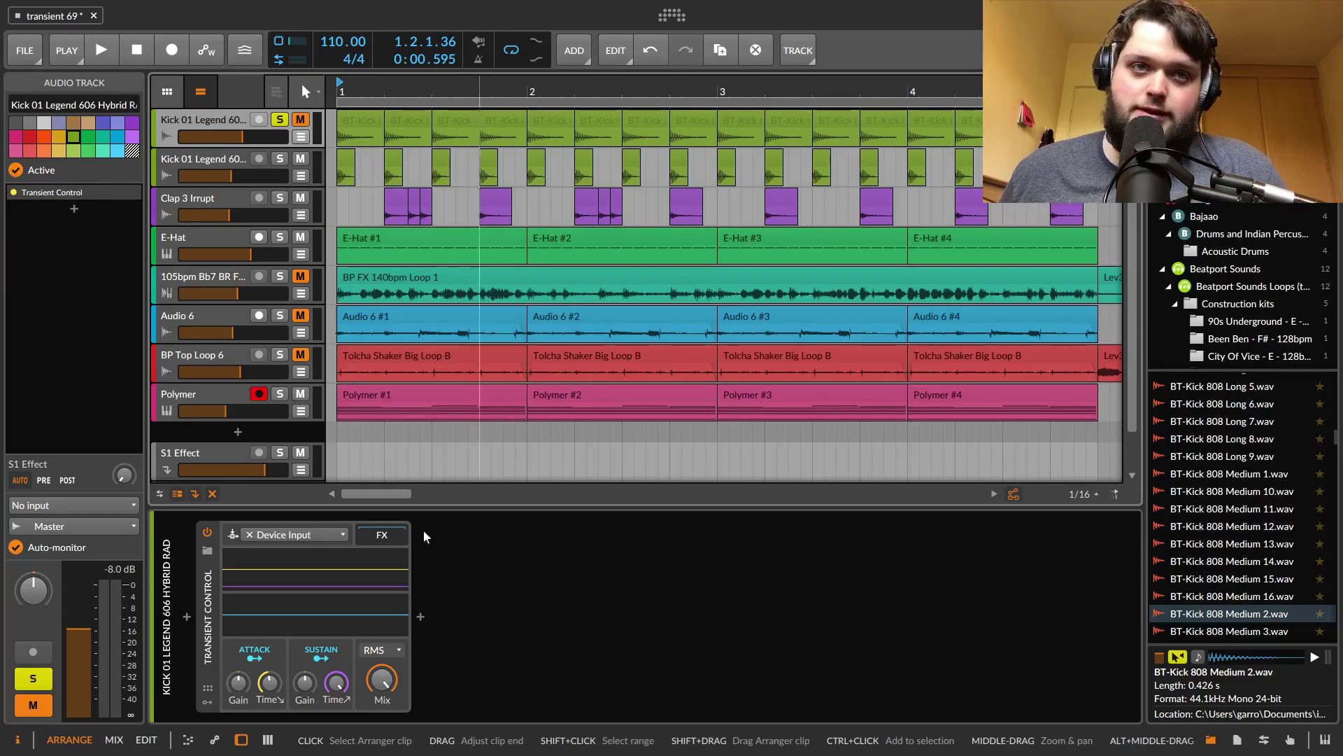
# Step: Show the Transient Control help overview and play the kick briefly, stopping at 2.2.2.94
pyautogui.press('F1')
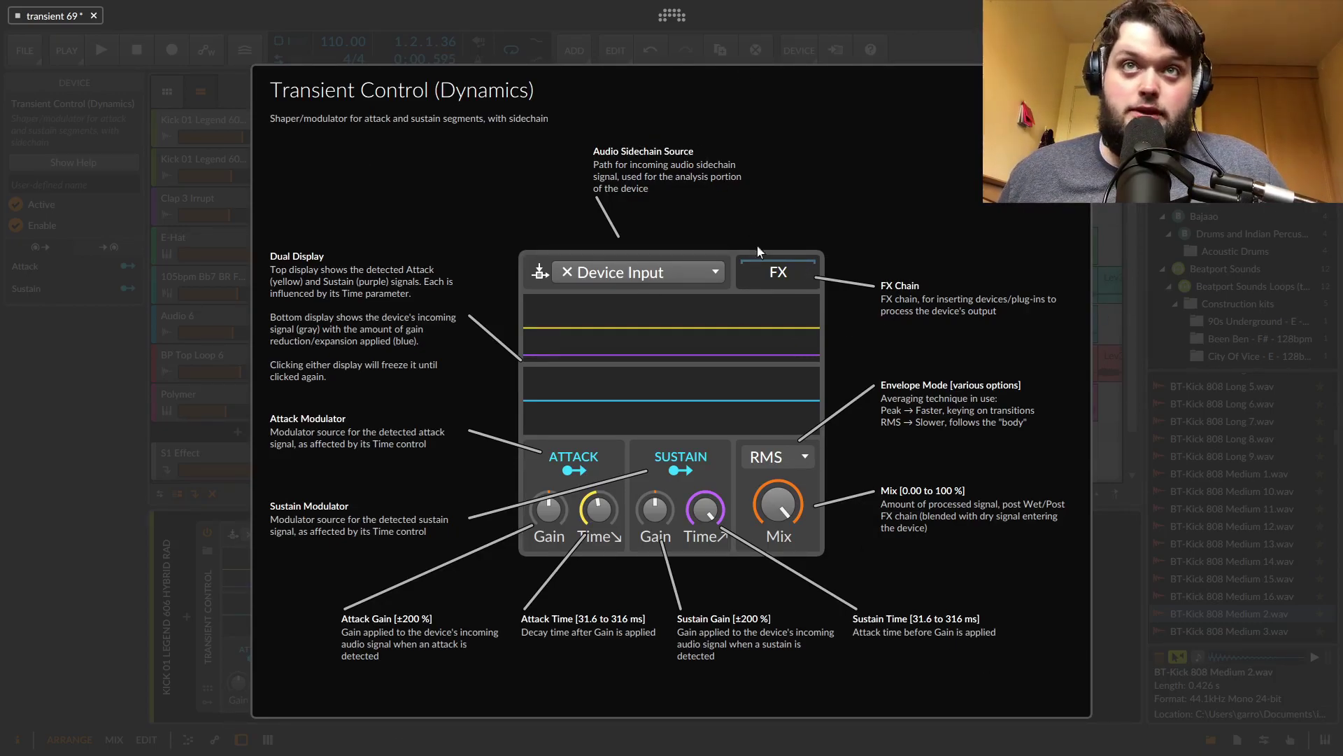
pyautogui.press('space')
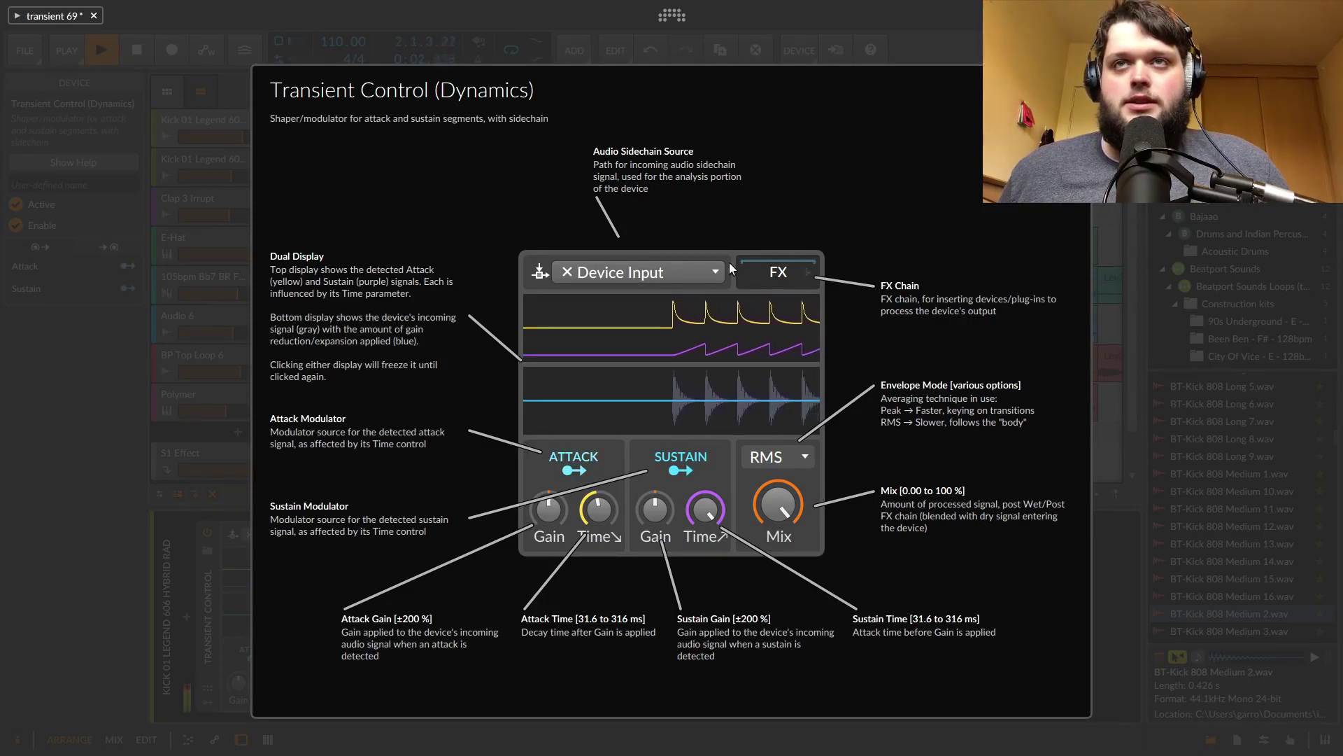
pyautogui.press('space')
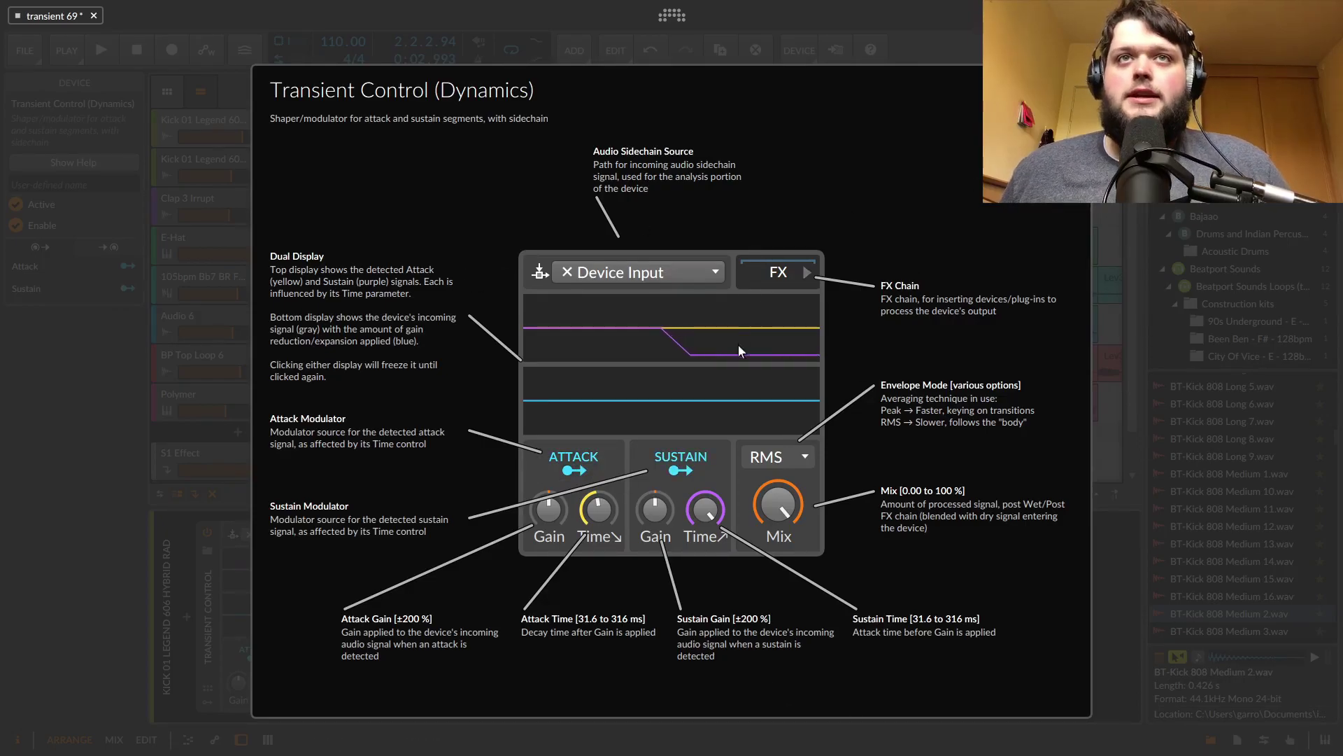
pyautogui.click(670, 275)
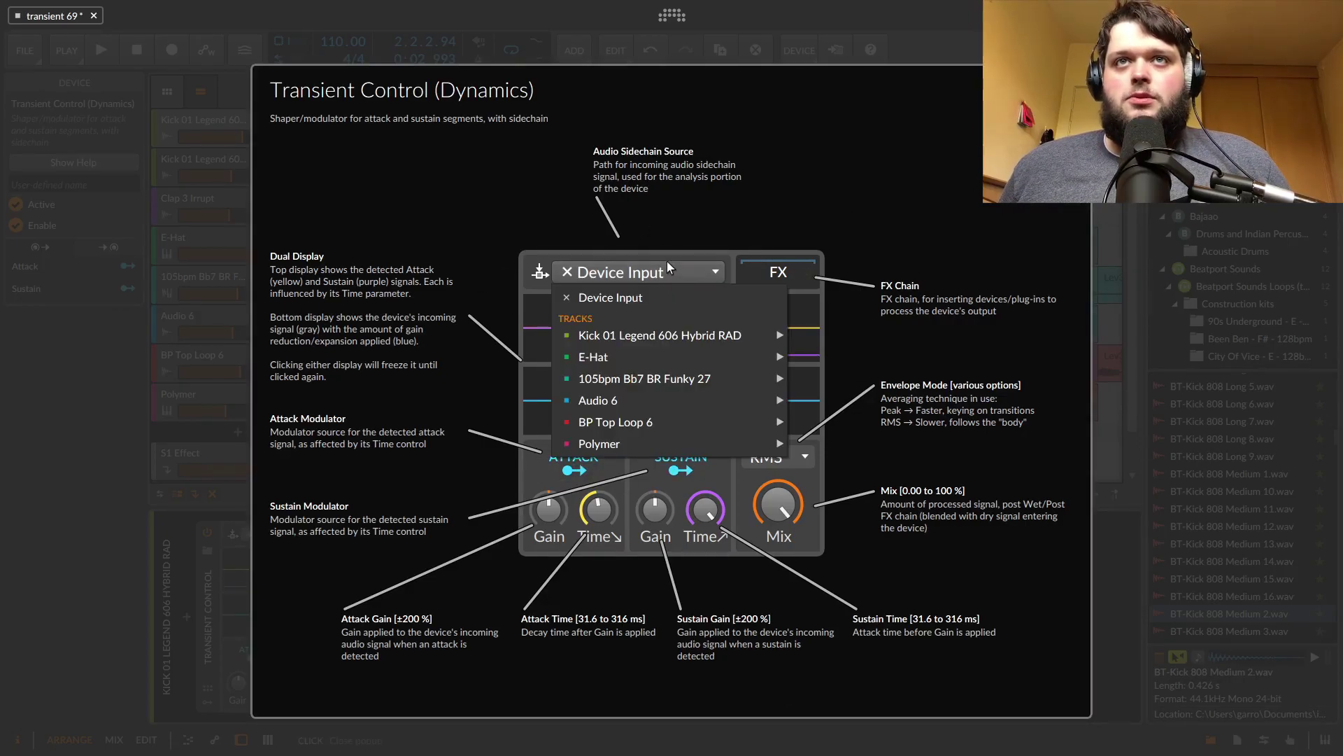
pyautogui.click(640, 297)
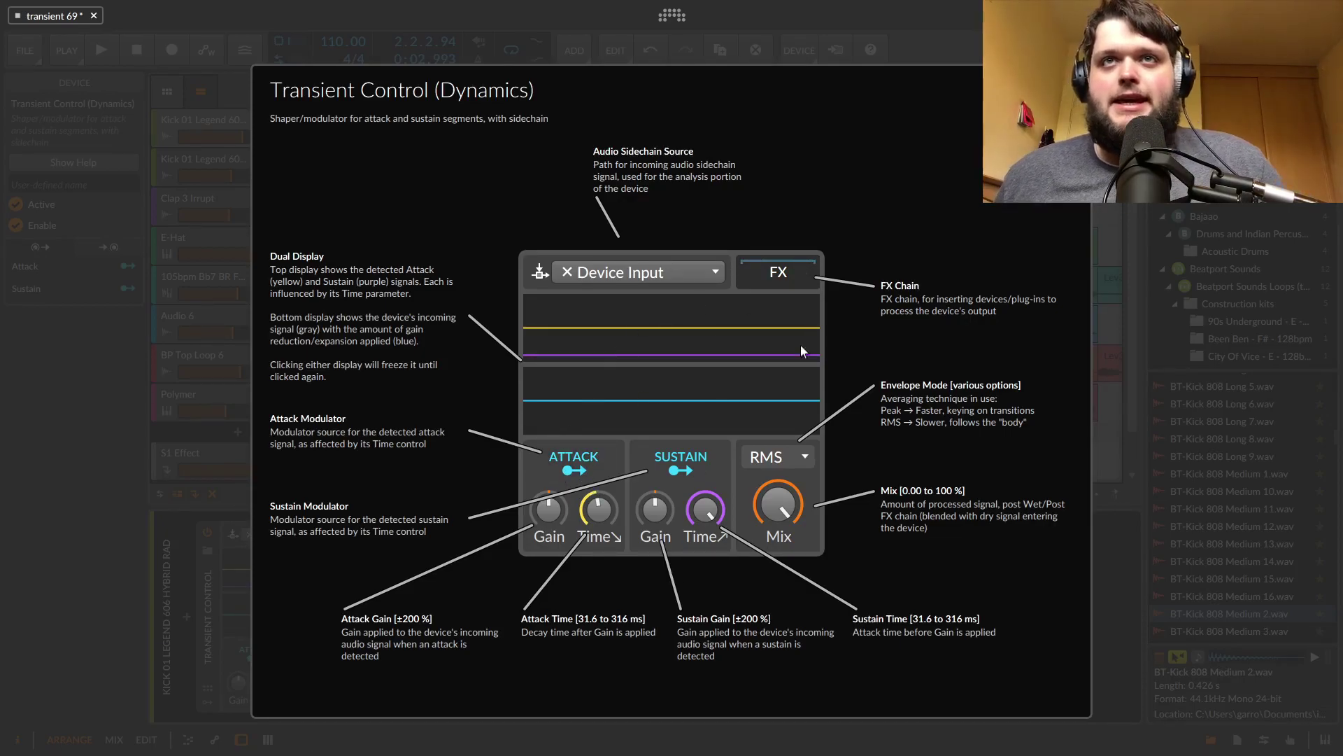
pyautogui.press('space')
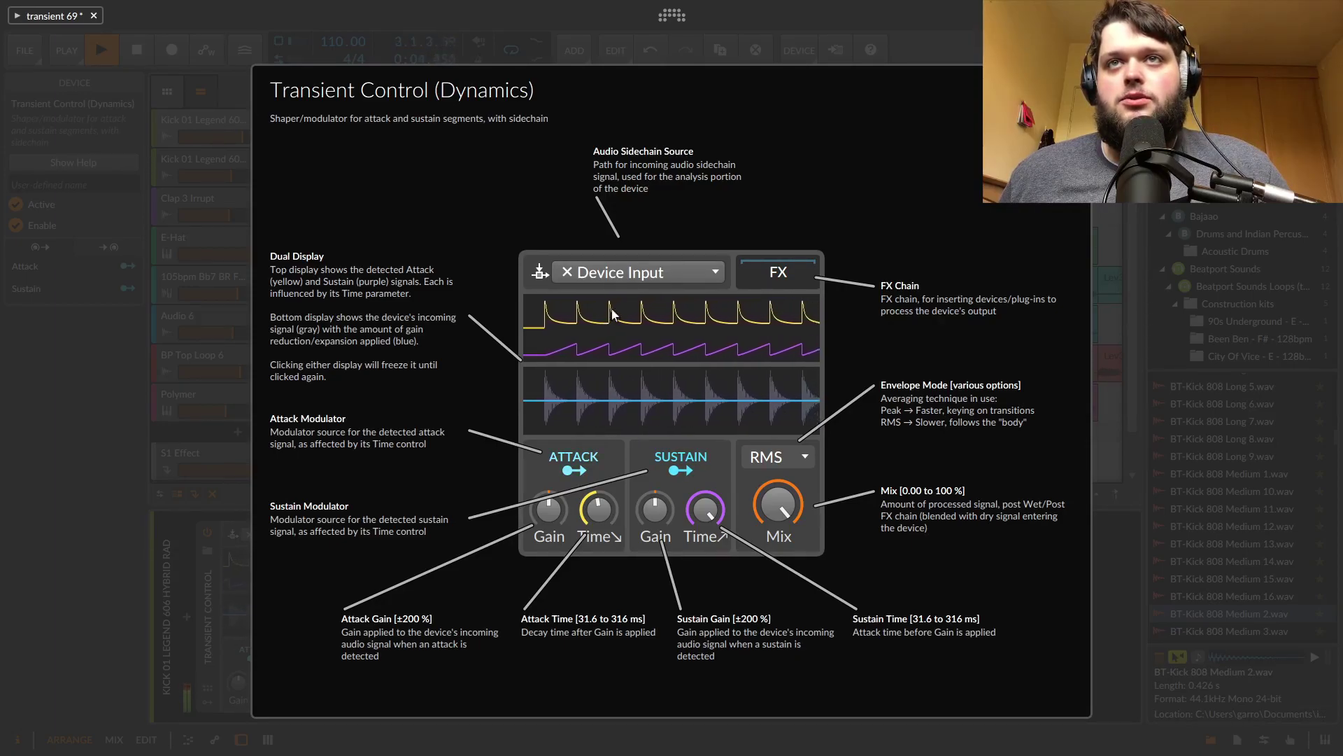
pyautogui.press('space')
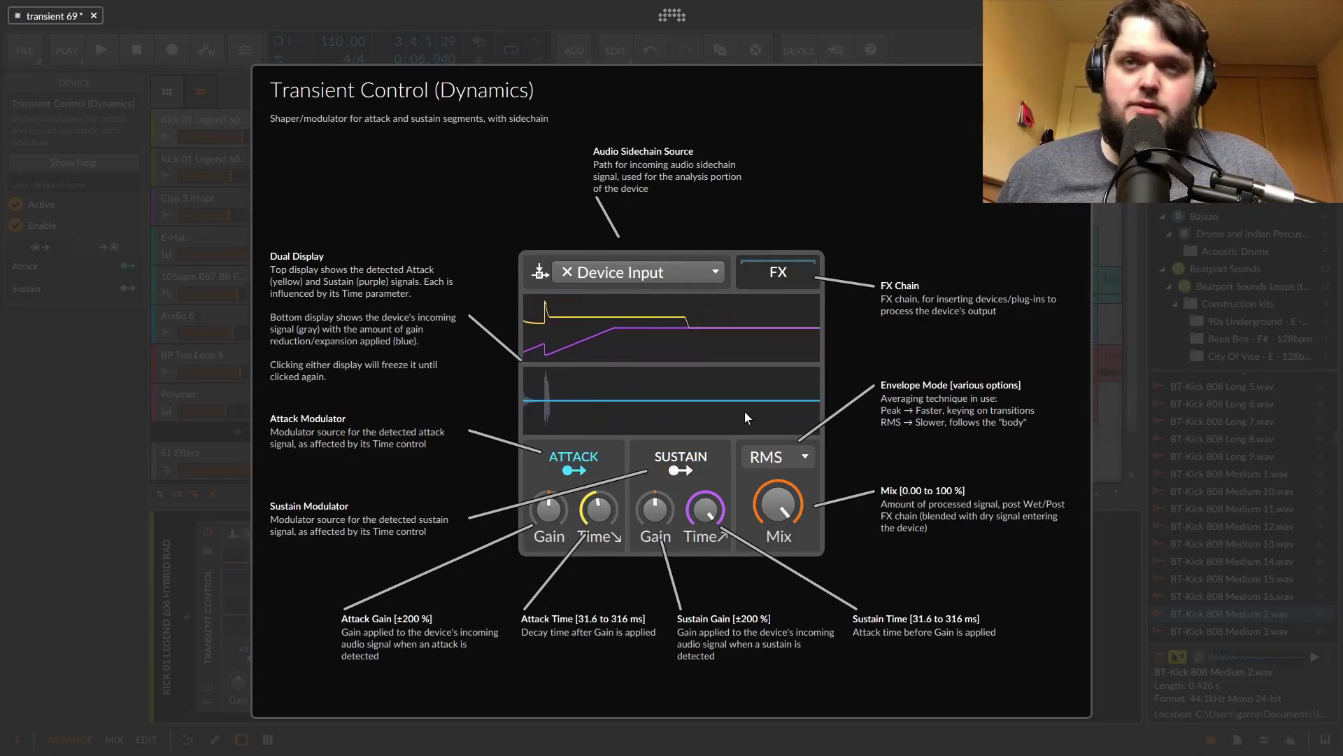
# Step: Boost Transient Control's Attack Gain to about 146% while auditioning the kick
pyautogui.click(574, 471)
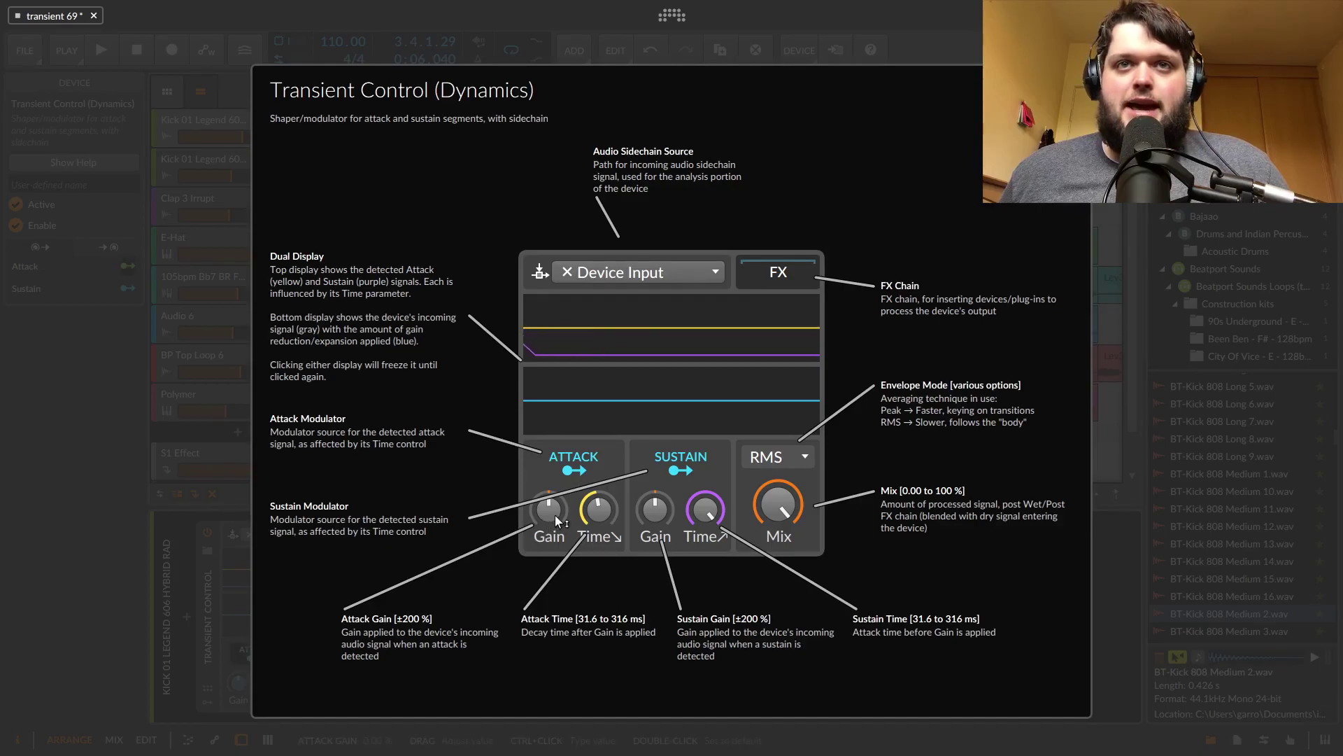
pyautogui.press('space')
pyautogui.moveTo(549, 509)
pyautogui.moveTo(550, 509); pyautogui.dragTo(550, 477)
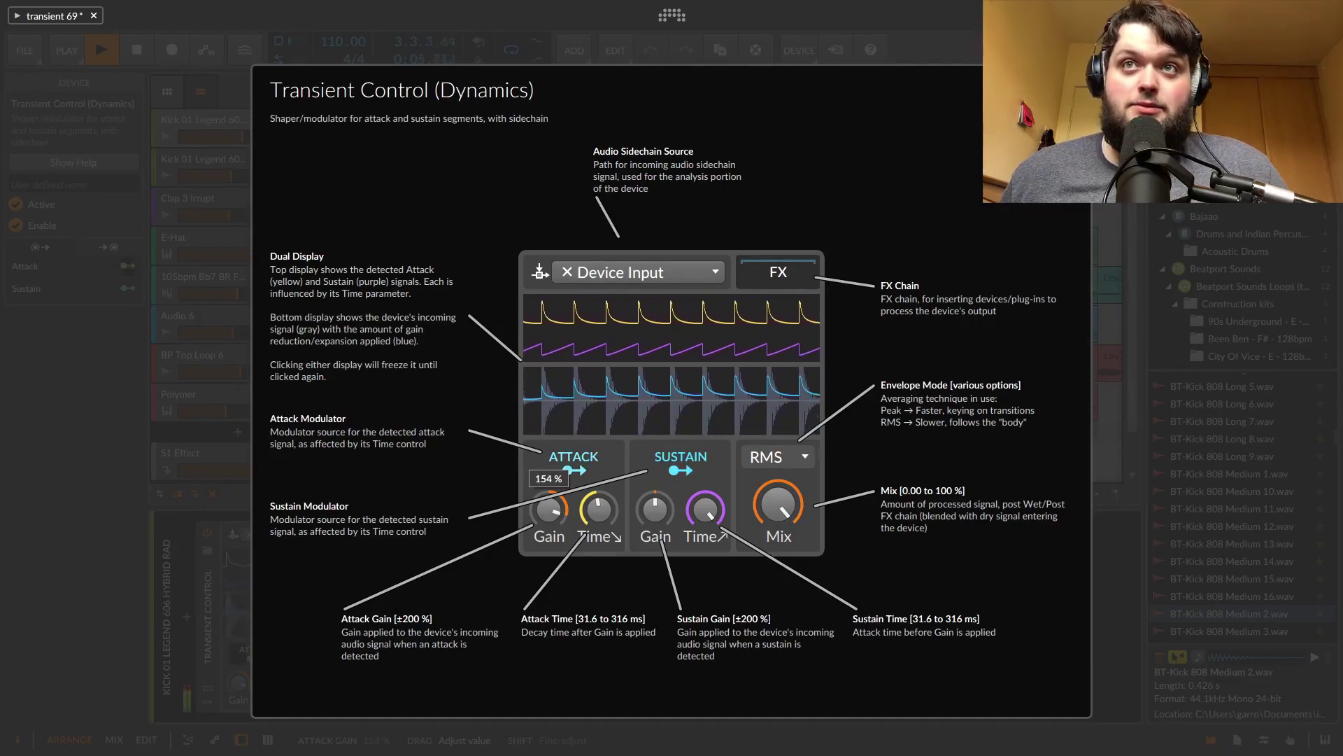
pyautogui.press('space')
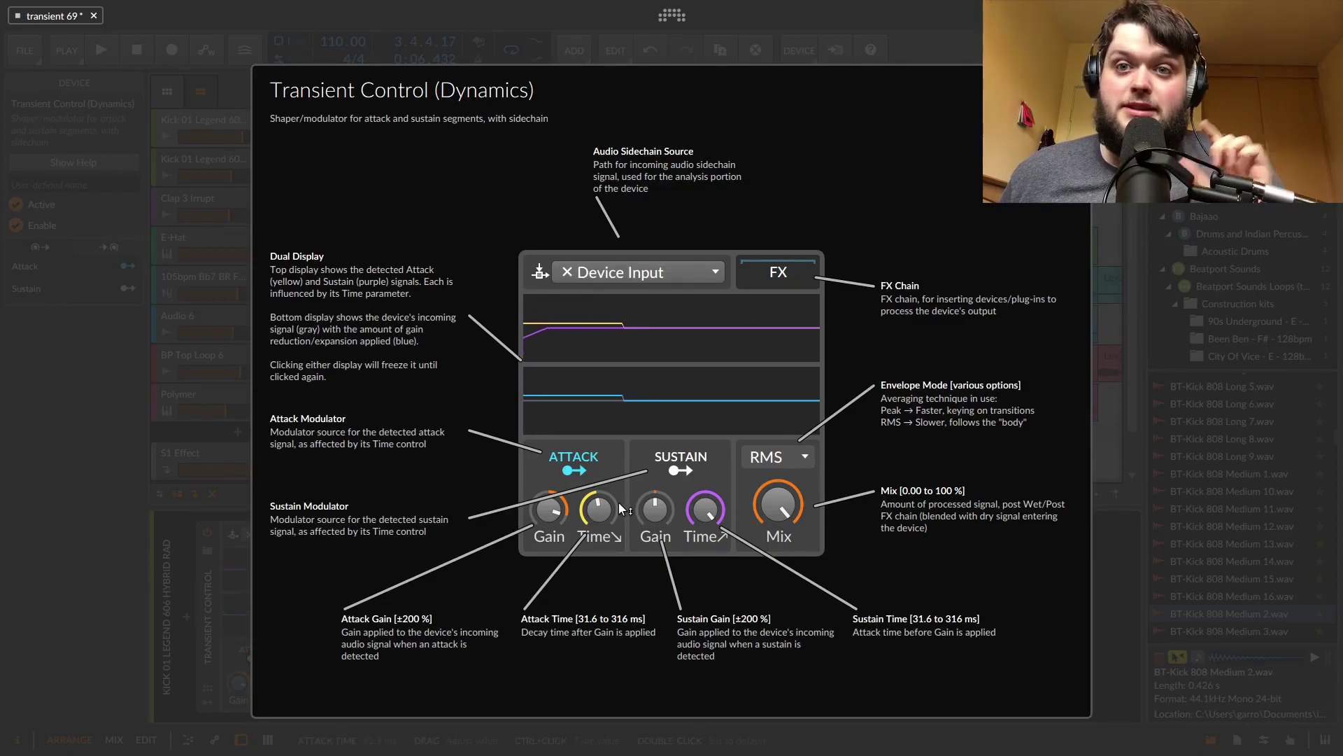
# Step: Sweep Attack Time up to 238 ms, then back down to 48.3 ms and lower
pyautogui.press('space')
pyautogui.moveTo(610, 521)
pyautogui.mouseDown()
pyautogui.moveTo(549, 503)
pyautogui.moveTo(549, 525)
pyautogui.moveTo(599, 500)
pyautogui.mouseUp()
pyautogui.press('space')
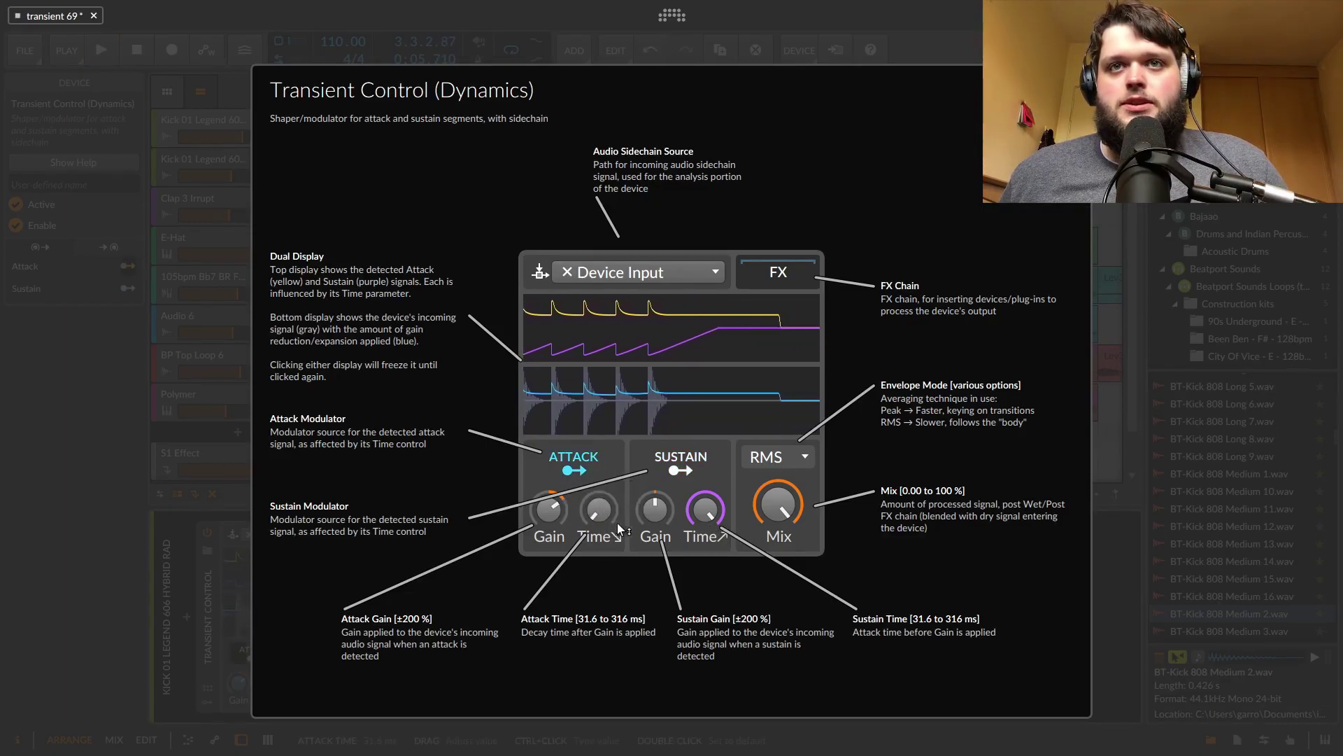
pyautogui.press('space')
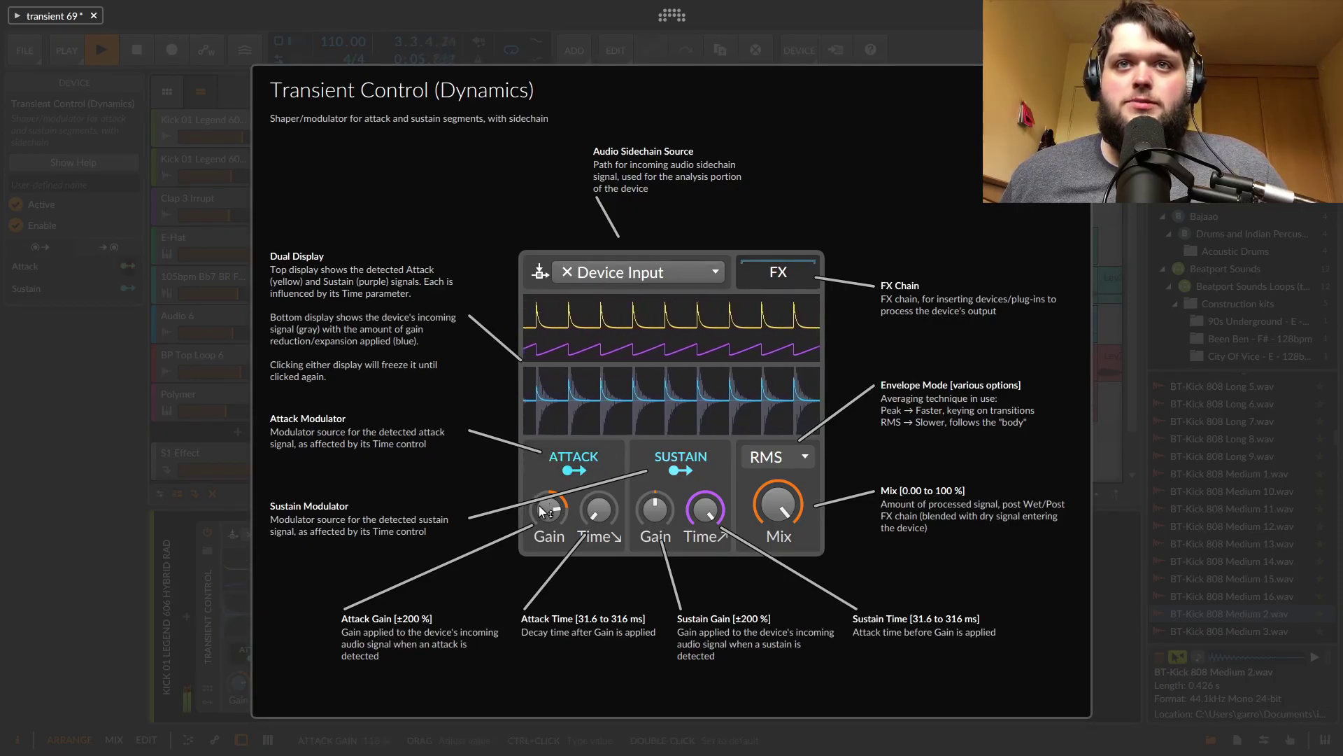
pyautogui.moveTo(611, 514)
pyautogui.mouseDown()
pyautogui.moveTo(611, 567)
pyautogui.moveTo(611, 501)
pyautogui.moveTo(611, 520)
pyautogui.moveTo(598, 515)
pyautogui.mouseUp()
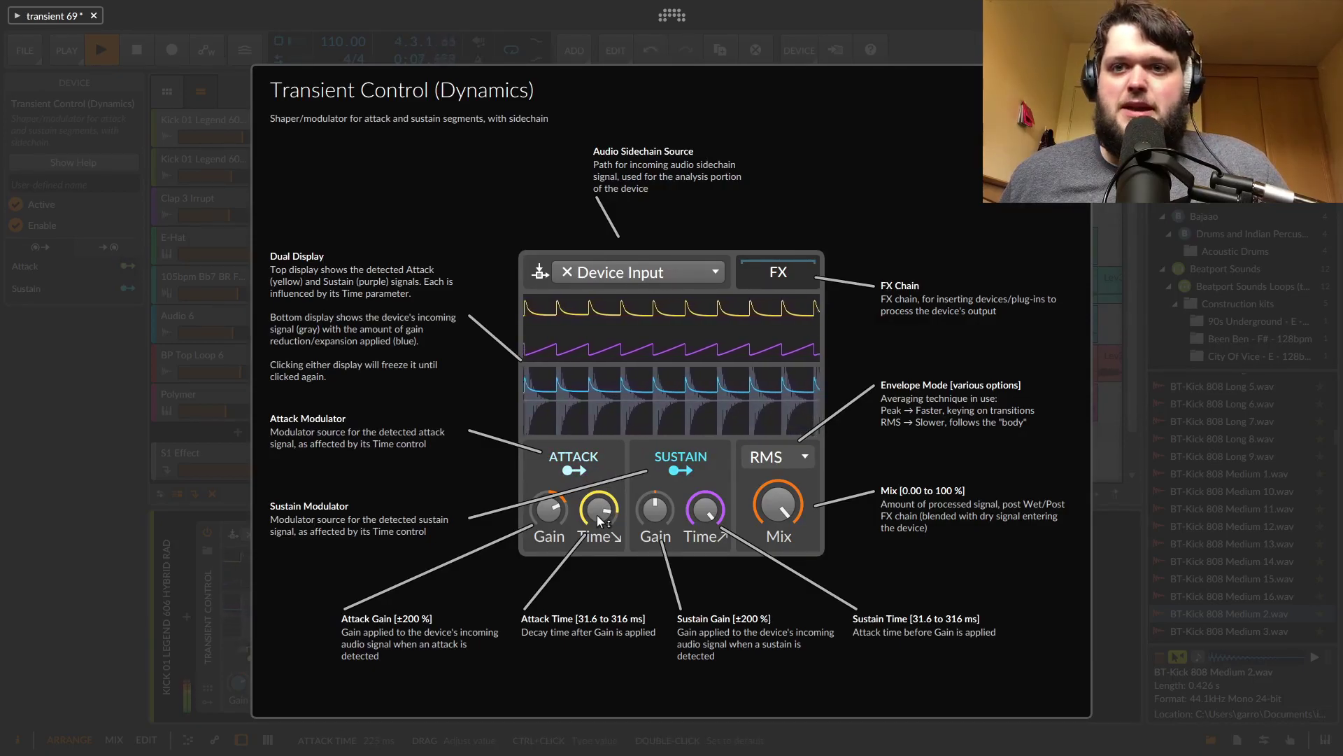
pyautogui.moveTo(597, 518); pyautogui.dragTo(597, 553)
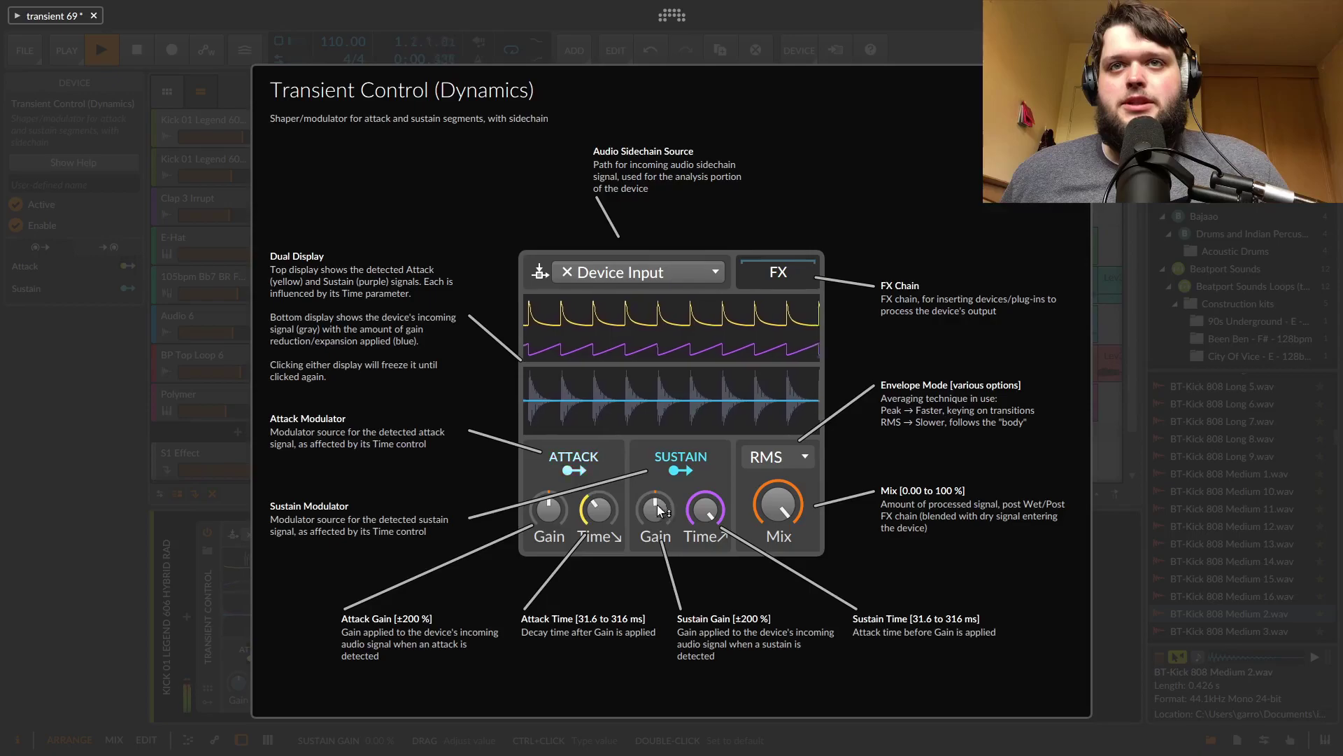
# Step: Set Sustain Gain to 70.4% and pull Sustain Time down to about 37.7 ms
pyautogui.moveTo(657, 505); pyautogui.dragTo(657, 468)
pyautogui.moveTo(705, 508); pyautogui.dragTo(671, 509)
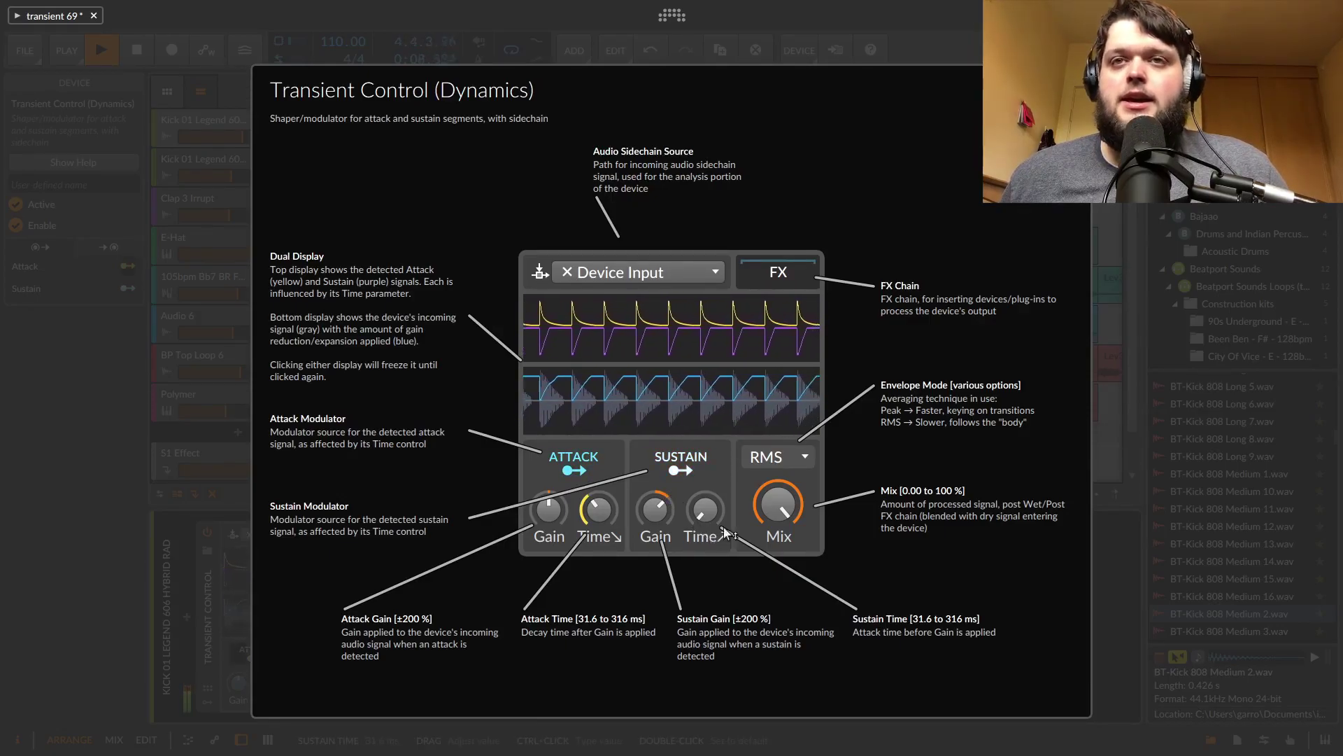
pyautogui.moveTo(655, 509)
pyautogui.mouseDown()
pyautogui.moveTo(655, 483)
pyautogui.moveTo(655, 497)
pyautogui.mouseUp()
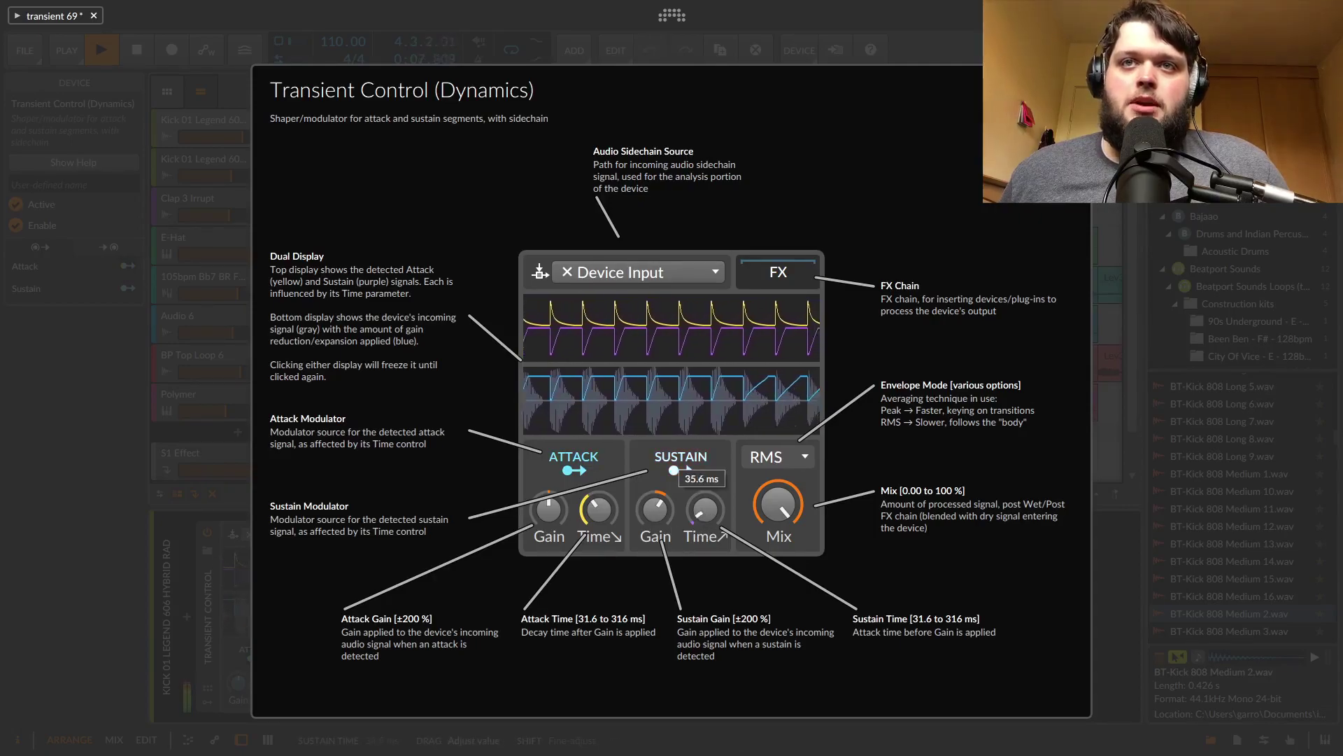
pyautogui.click(663, 506)
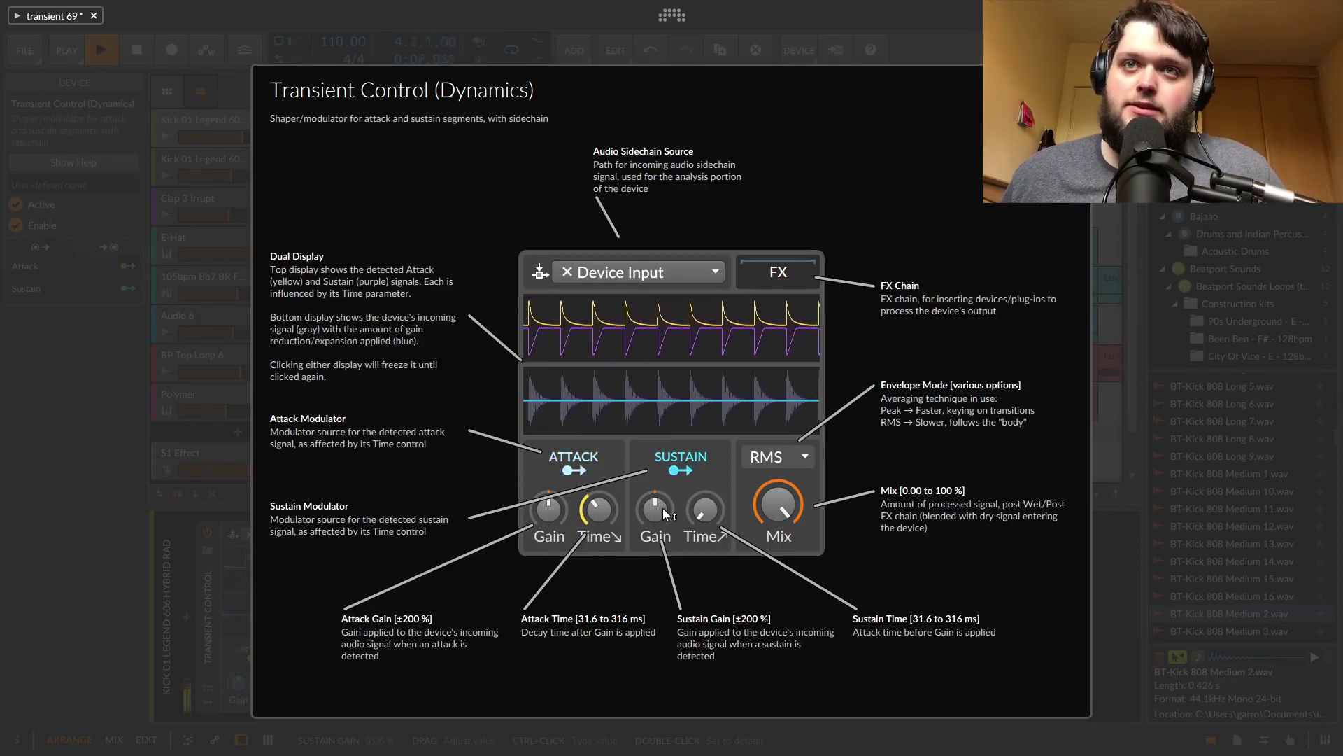
pyautogui.moveTo(654, 509); pyautogui.dragTo(705, 577)
pyautogui.press('space')
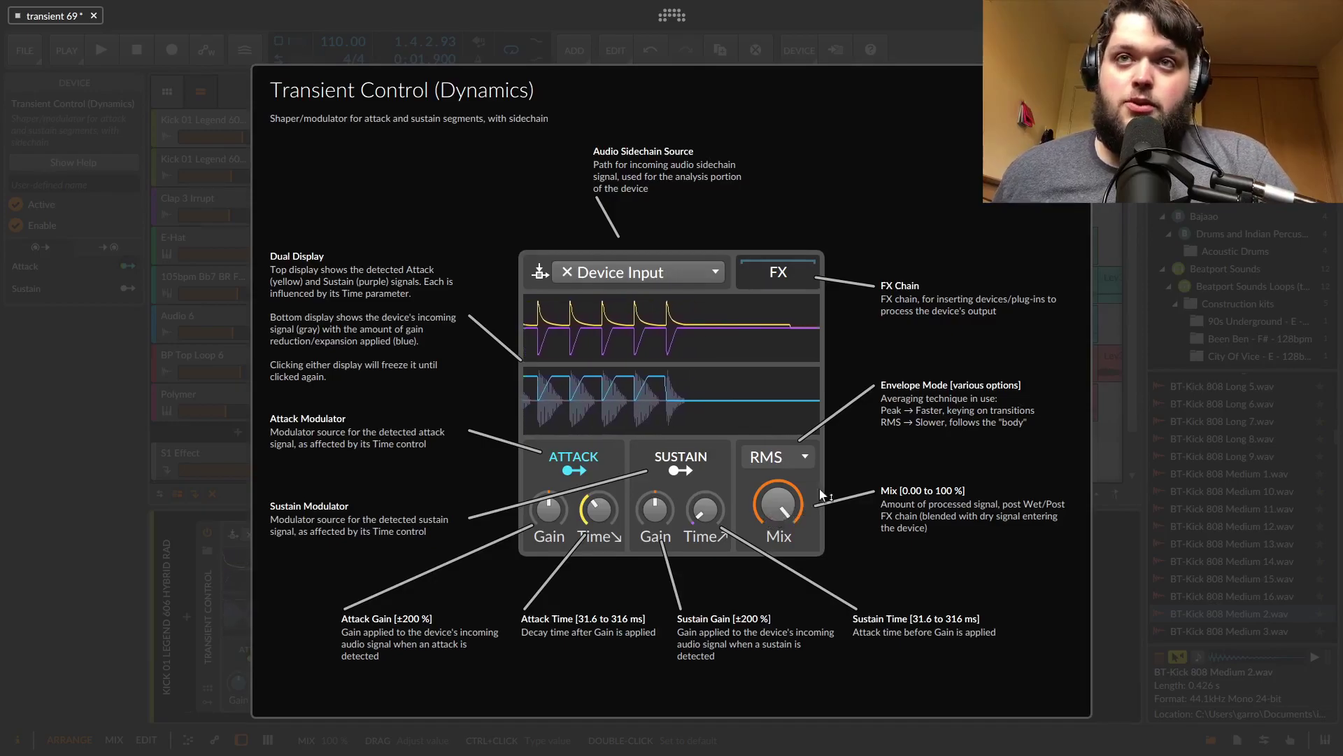
# Step: Switch Envelope Mode to Peak, raise Attack Gain to 134%, then reset it to default
pyautogui.click(775, 459)
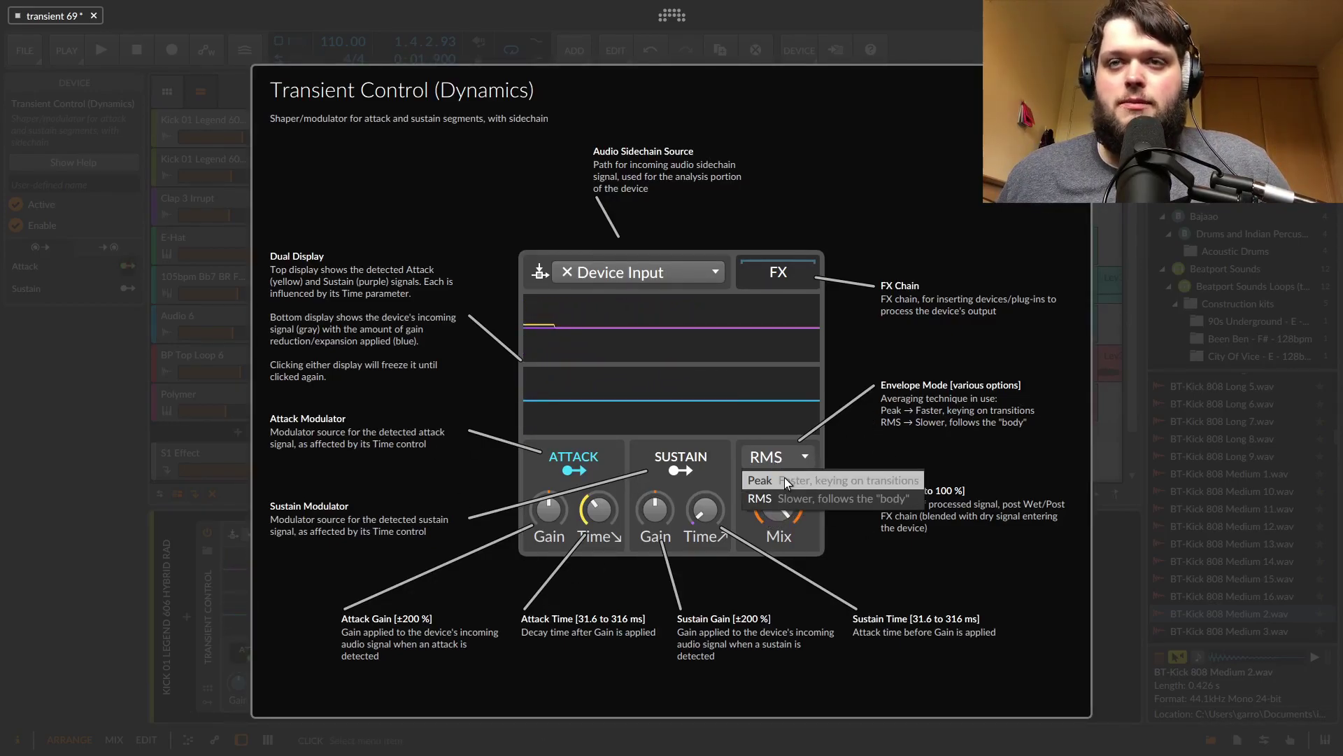
pyautogui.click(783, 477)
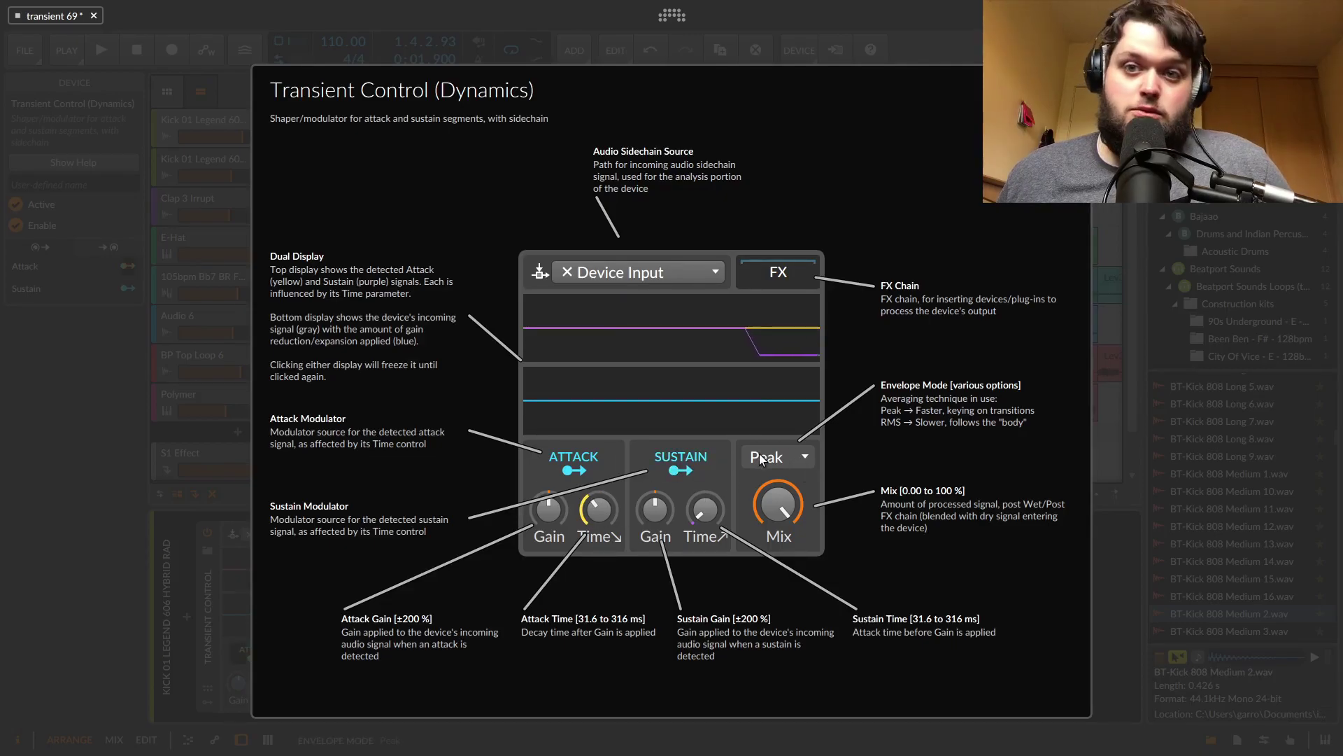
pyautogui.press('space')
pyautogui.moveTo(543, 522); pyautogui.dragTo(599, 508)
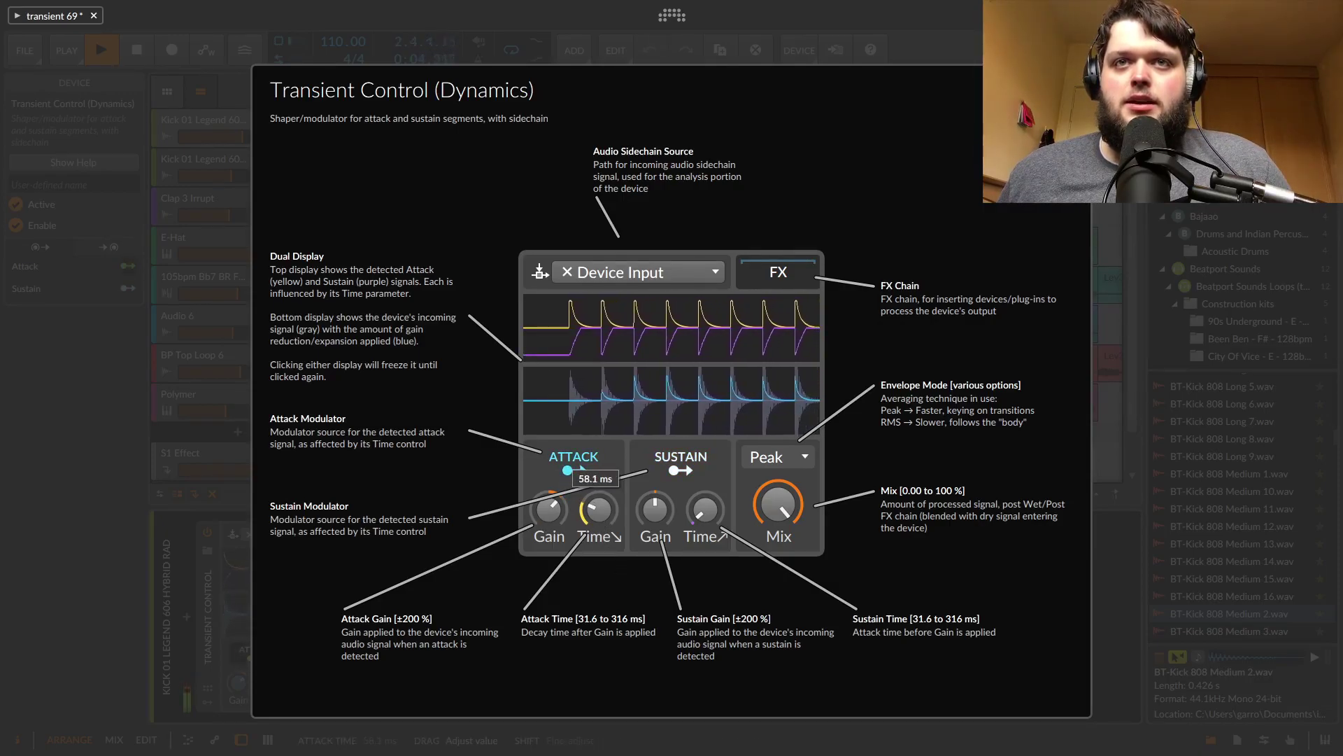
pyautogui.moveTo(549, 509)
pyautogui.mouseDown()
pyautogui.moveTo(549, 490)
pyautogui.moveTo(553, 507)
pyautogui.mouseUp()
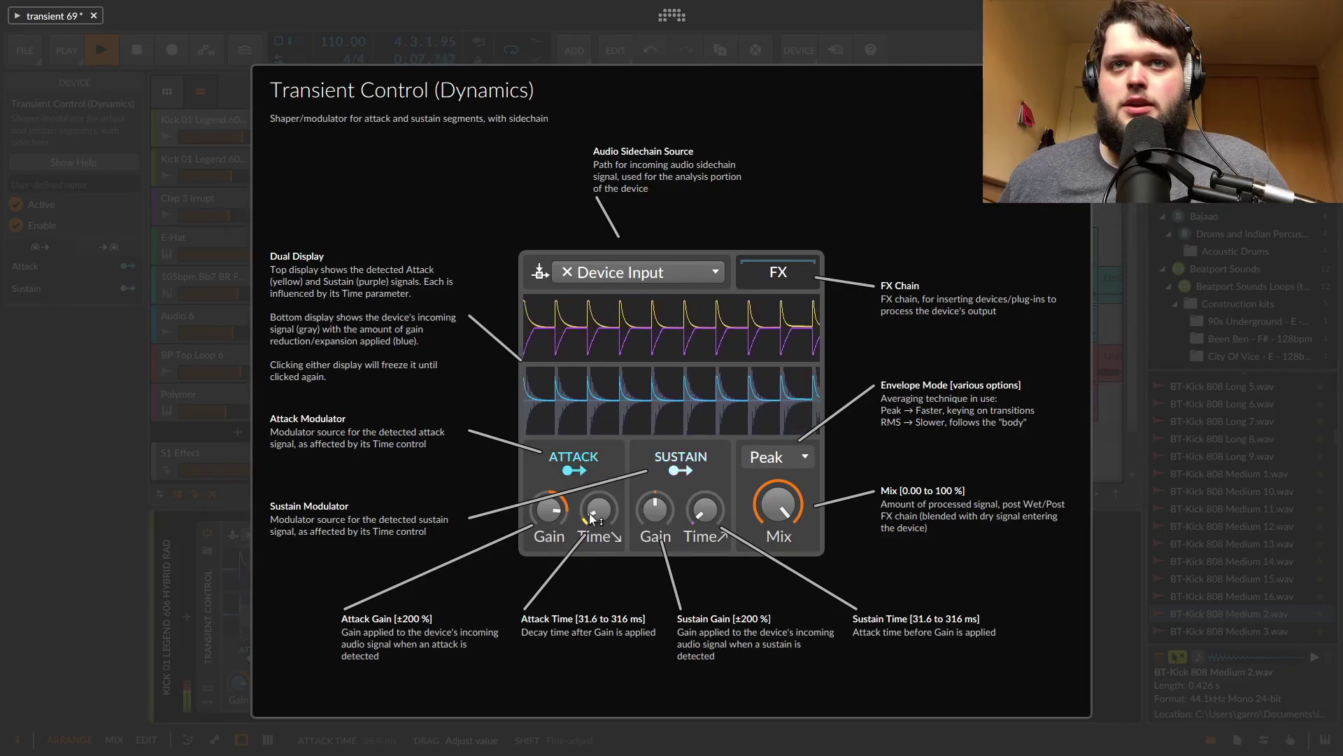
pyautogui.doubleClick(552, 506)
pyautogui.press('space')
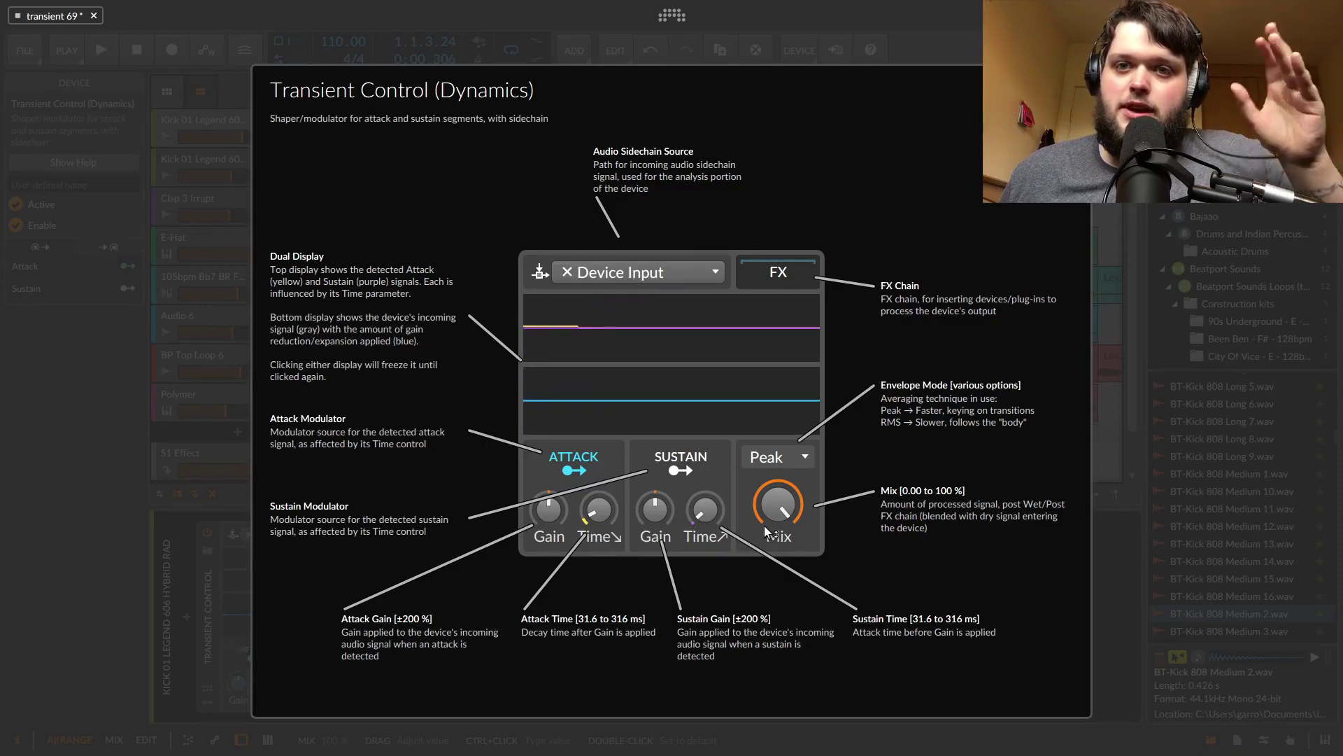
# Step: Toggle Envelope Mode between RMS and Peak, set Attack Gain to 120%, finishing on RMS
pyautogui.click(790, 458)
pyautogui.click(789, 497)
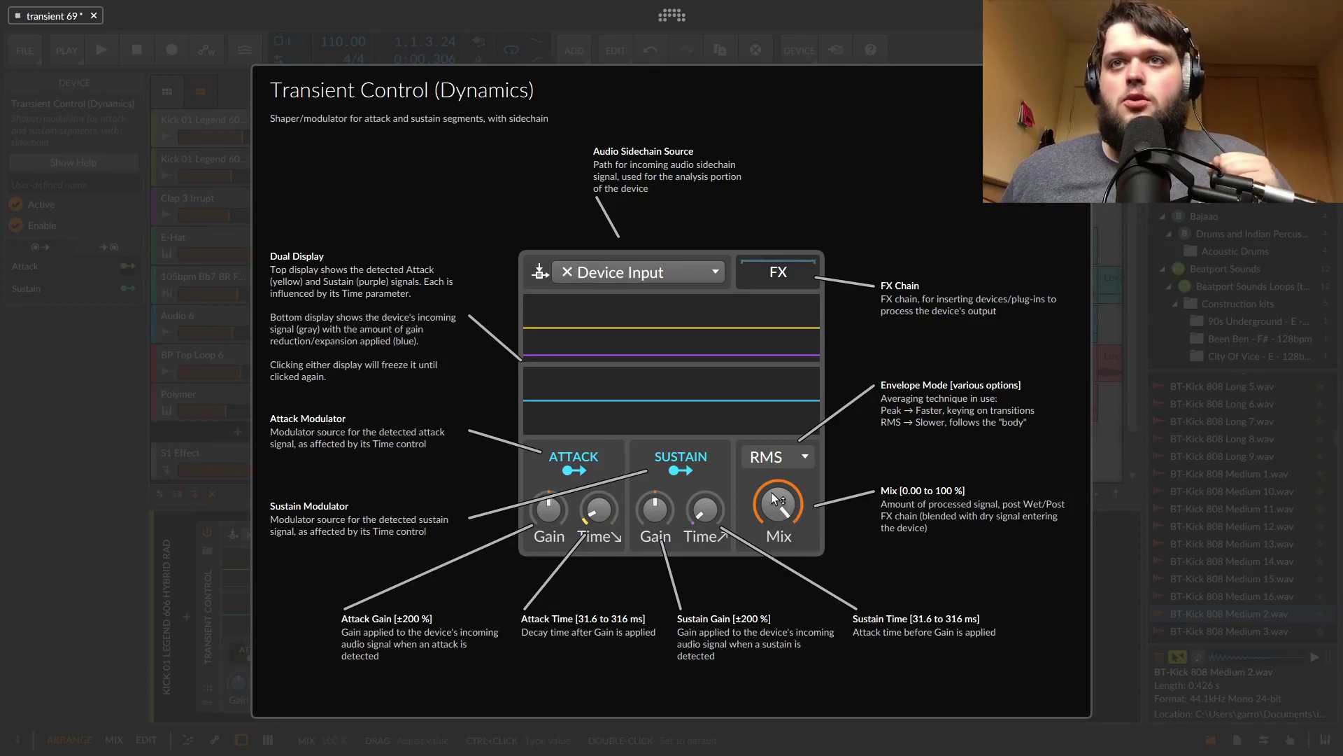
pyautogui.click(775, 455)
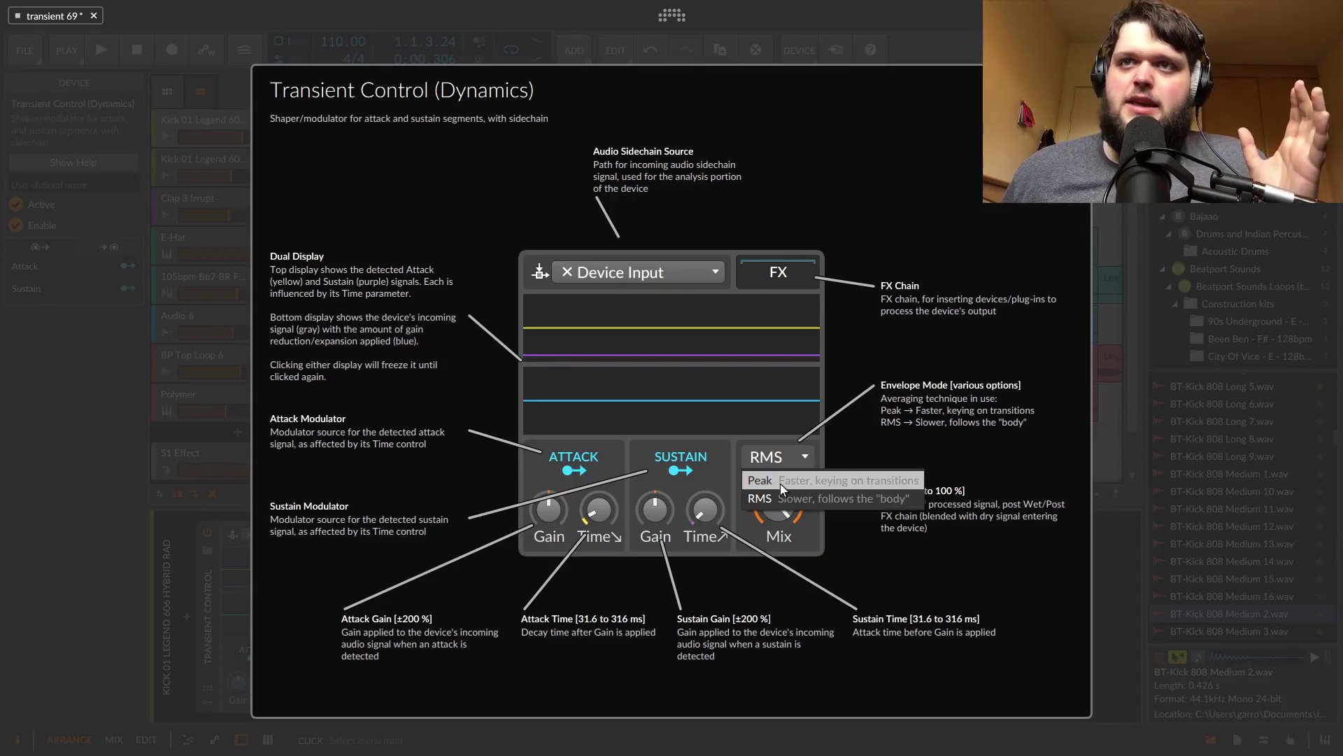
pyautogui.click(777, 481)
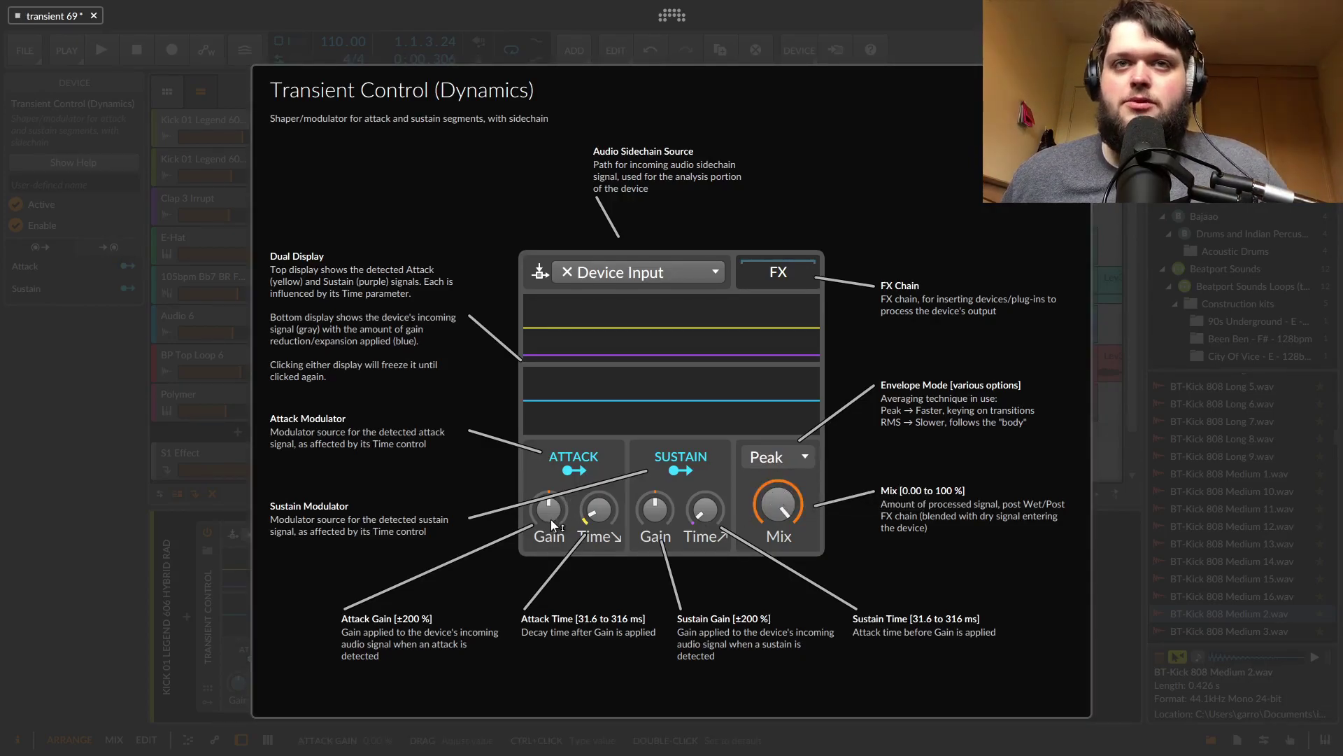
pyautogui.press('space')
pyautogui.moveTo(550, 518)
pyautogui.mouseDown()
pyautogui.moveTo(550, 507)
pyautogui.moveTo(564, 515)
pyautogui.mouseUp()
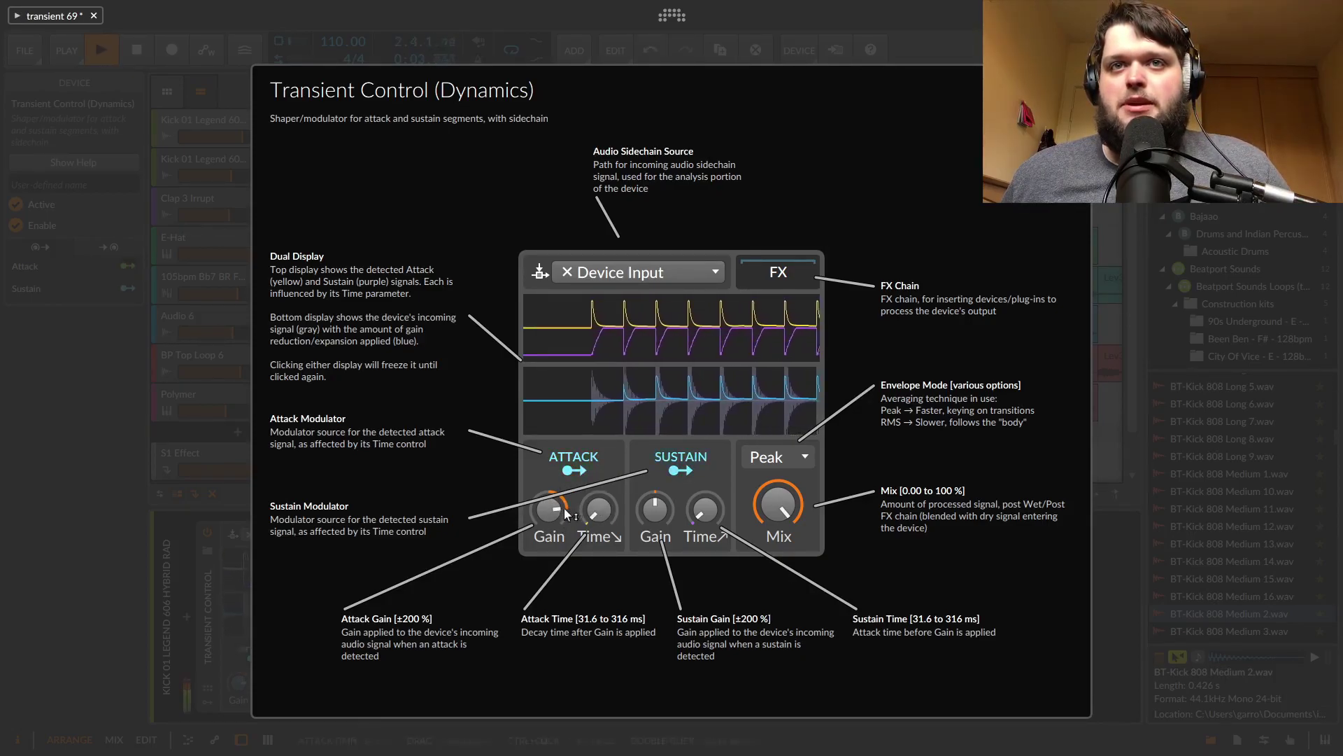
pyautogui.click(766, 463)
pyautogui.click(770, 490)
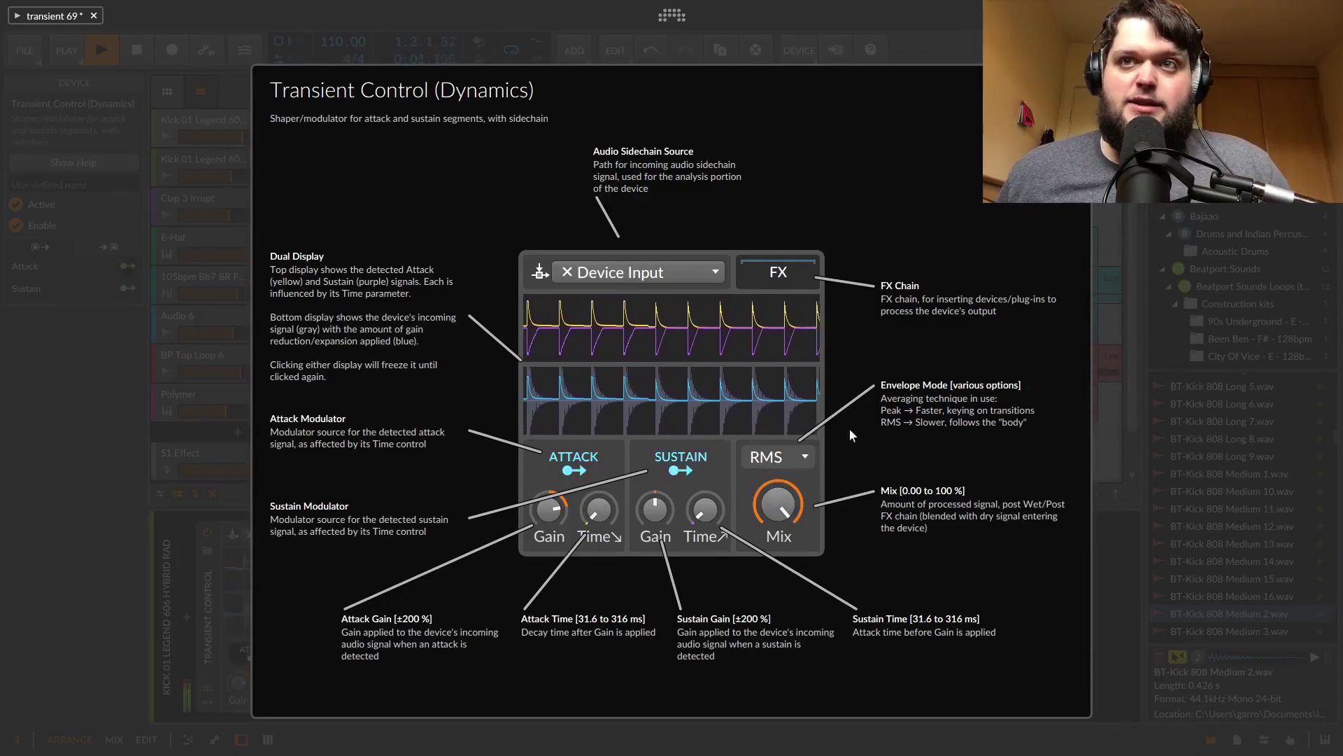
# Step: Lower the Mix to 53.2%, stop playback and dismiss the help overview
pyautogui.moveTo(778, 503)
pyautogui.mouseDown()
pyautogui.moveTo(778, 525)
pyautogui.moveTo(778, 510)
pyautogui.mouseUp()
pyautogui.press('space')
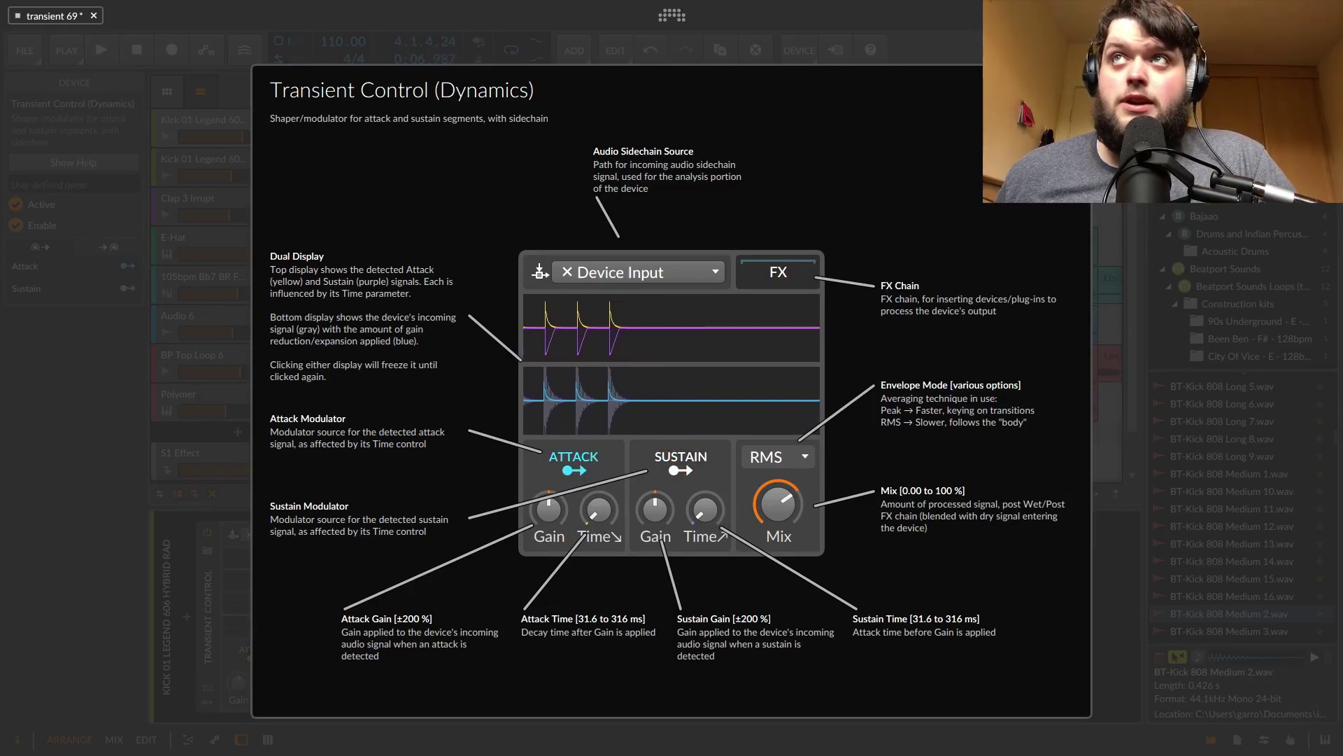
pyautogui.press('F1')
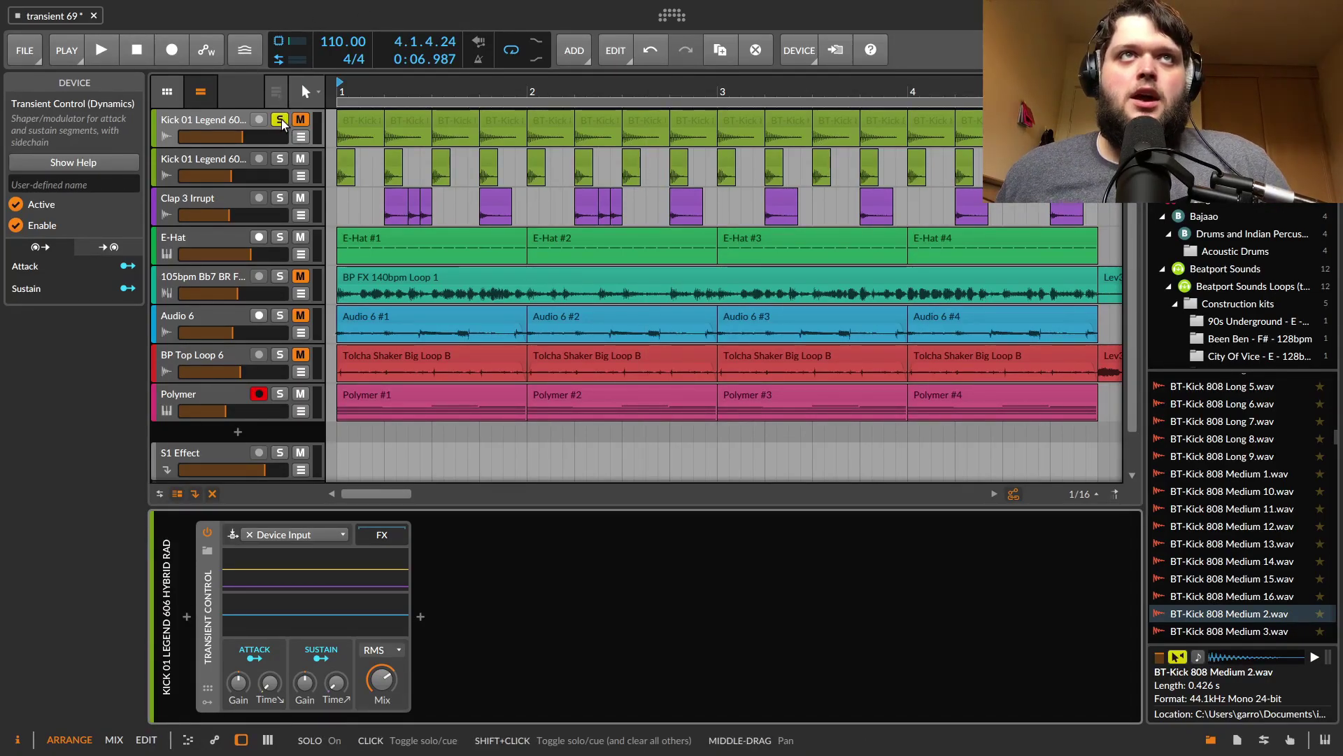
# Step: Solo the second kick track and reveal EQ-5 and BIT-8 in Transient Control's chain
pyautogui.keyDown('shift'); pyautogui.click(280, 158); pyautogui.keyUp('shift')
pyautogui.press('space')
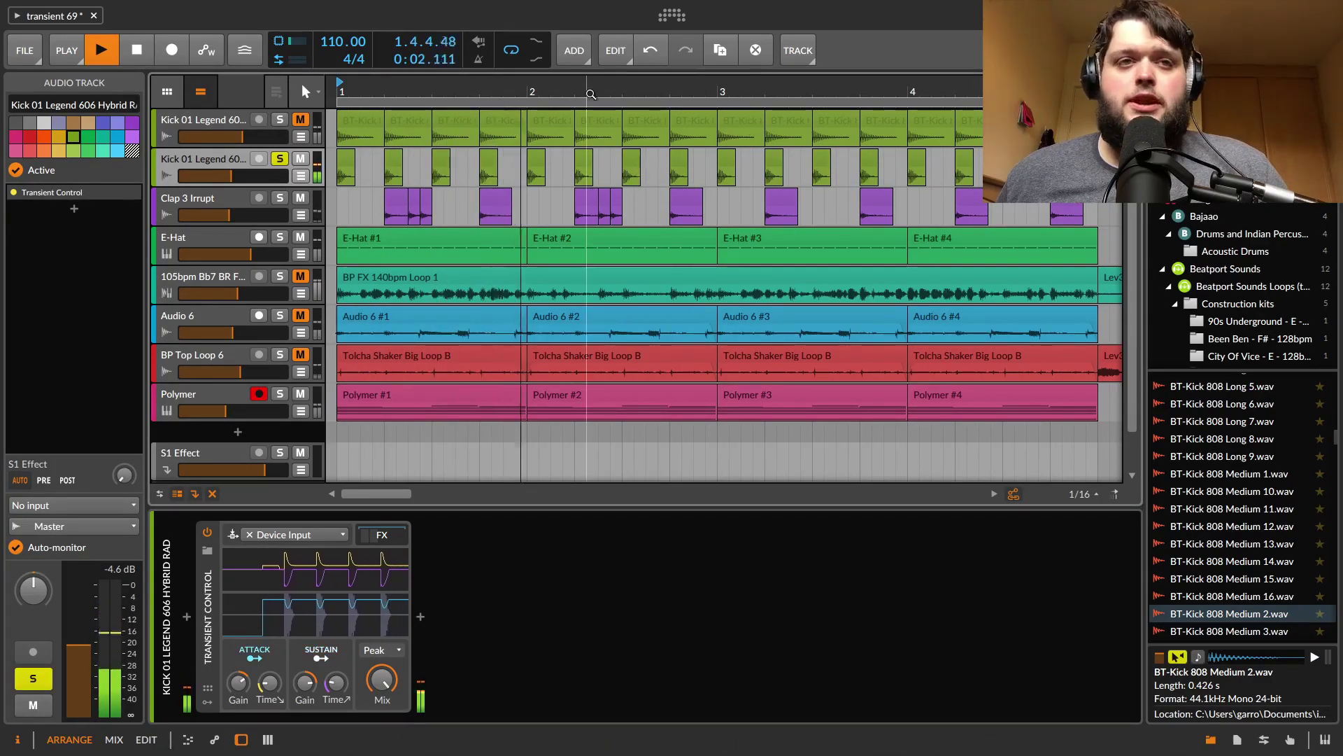
pyautogui.press('space')
pyautogui.hotkey('ctrl', 'v')
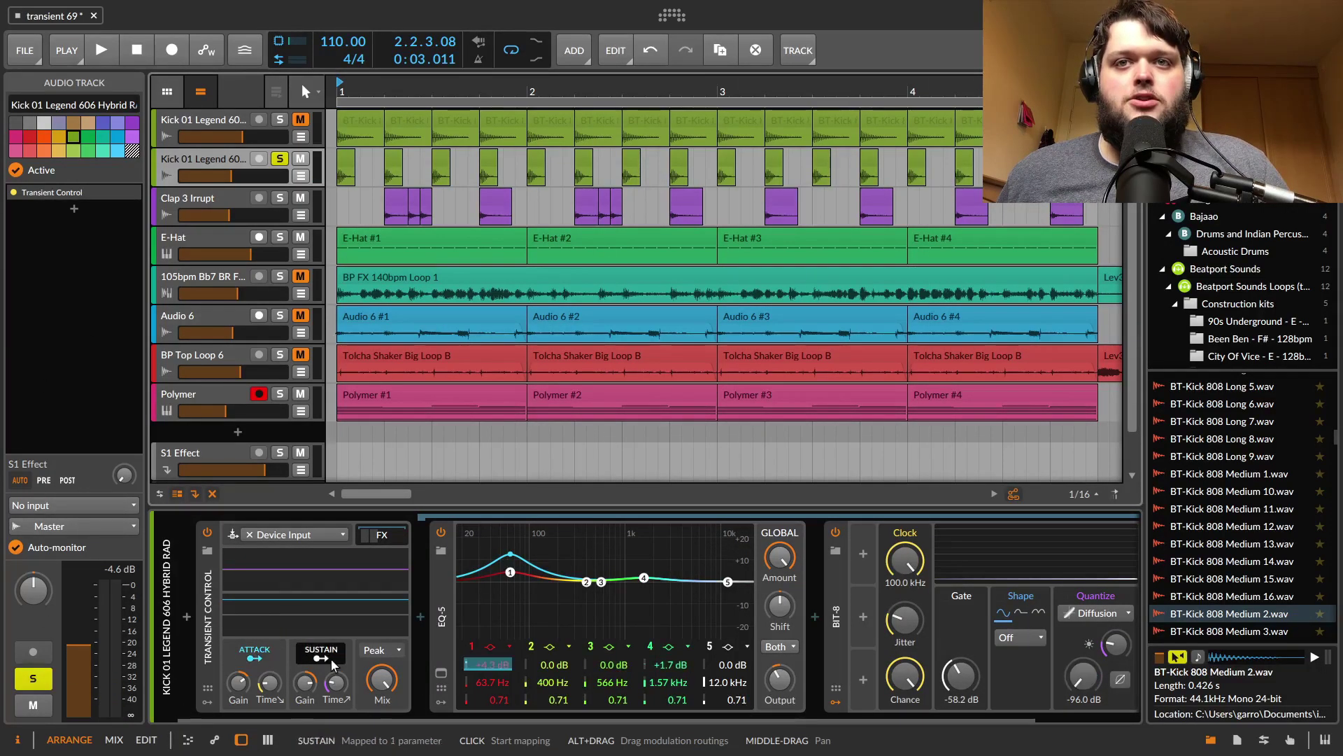
pyautogui.press('space')
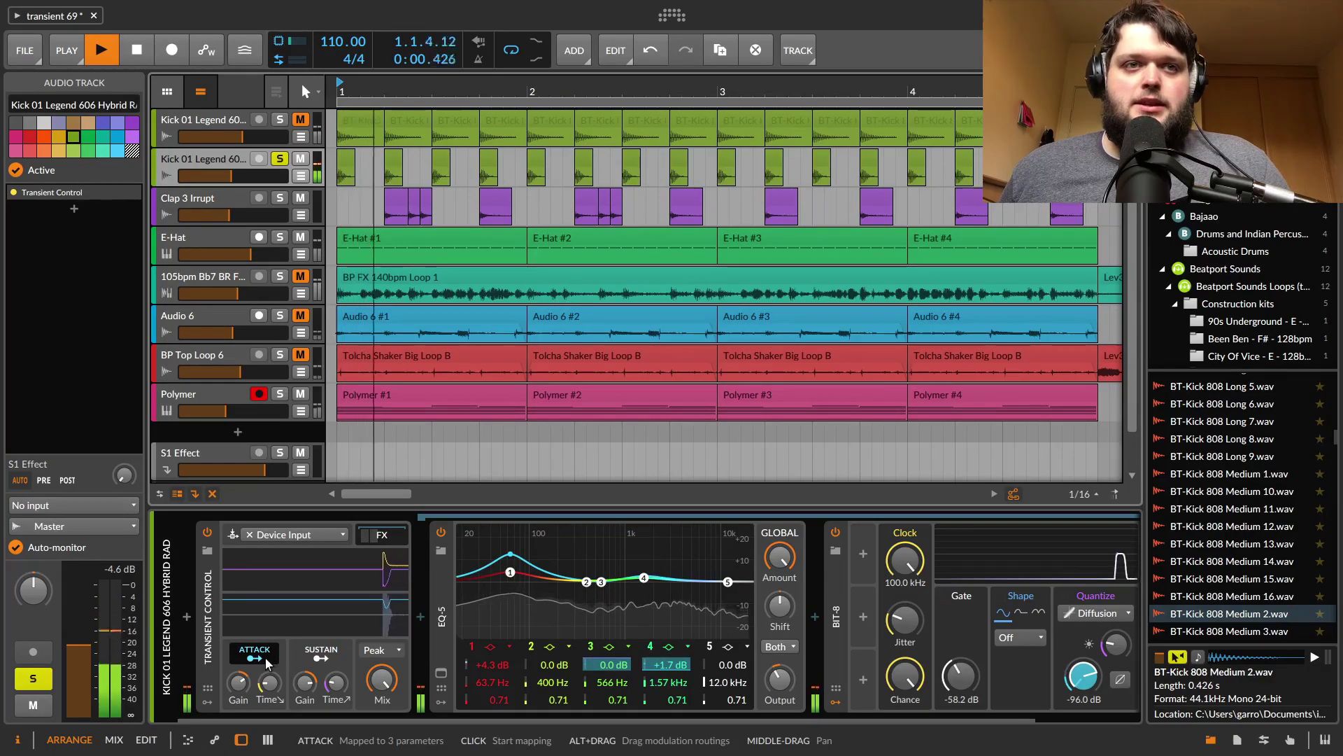
pyautogui.press('space')
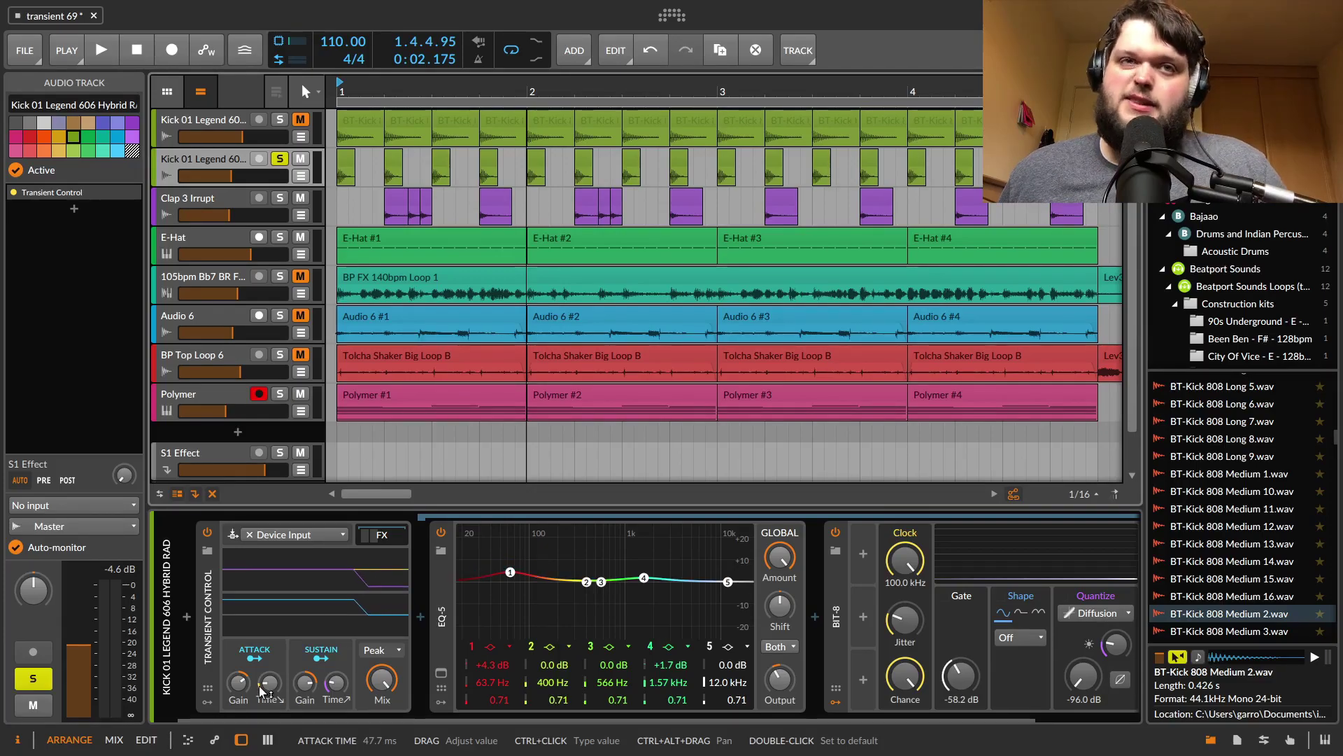
pyautogui.press('space')
pyautogui.press('space')
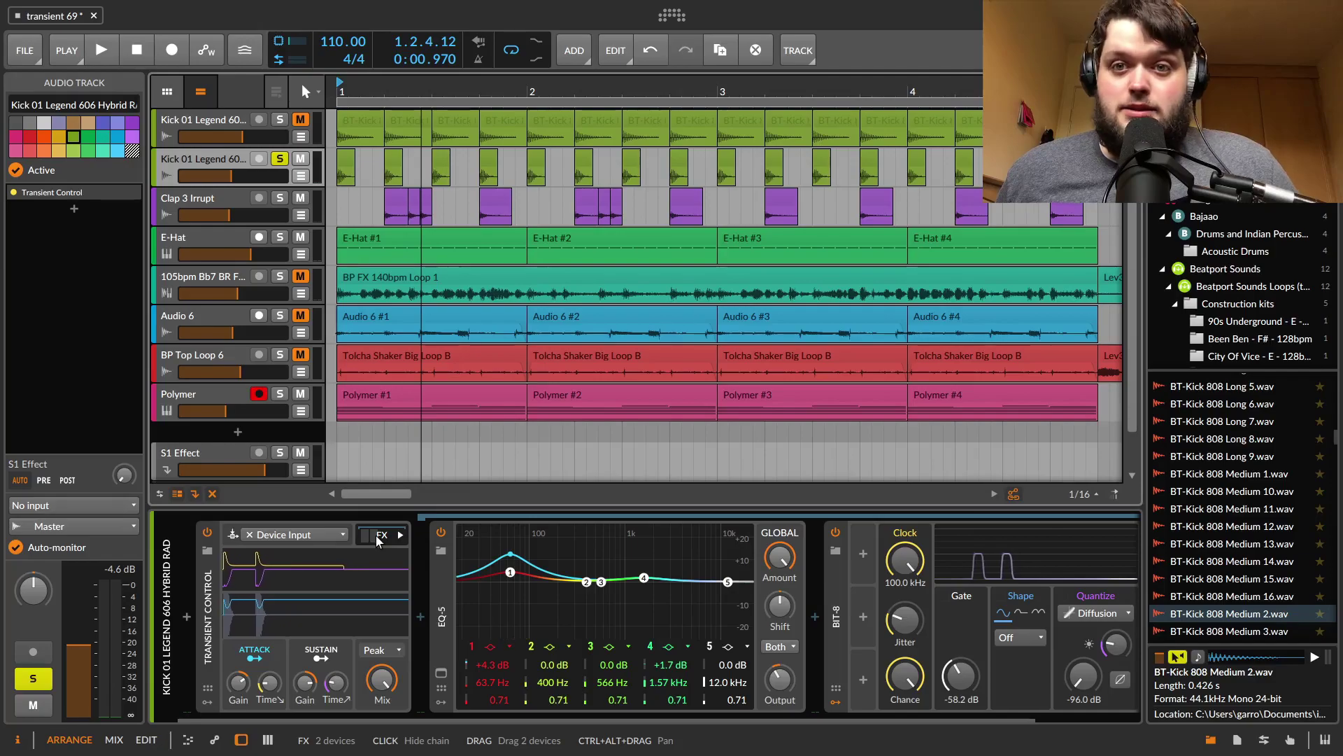
pyautogui.press('space')
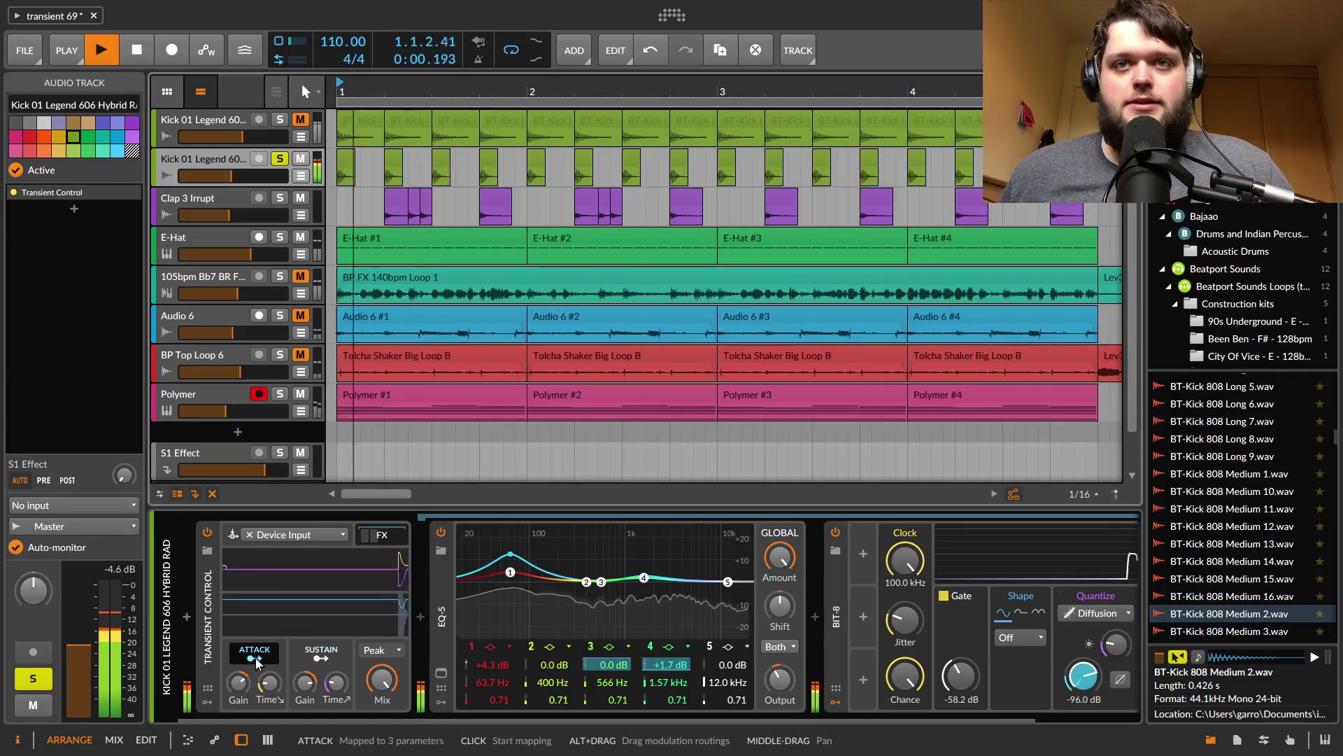
pyautogui.press('space')
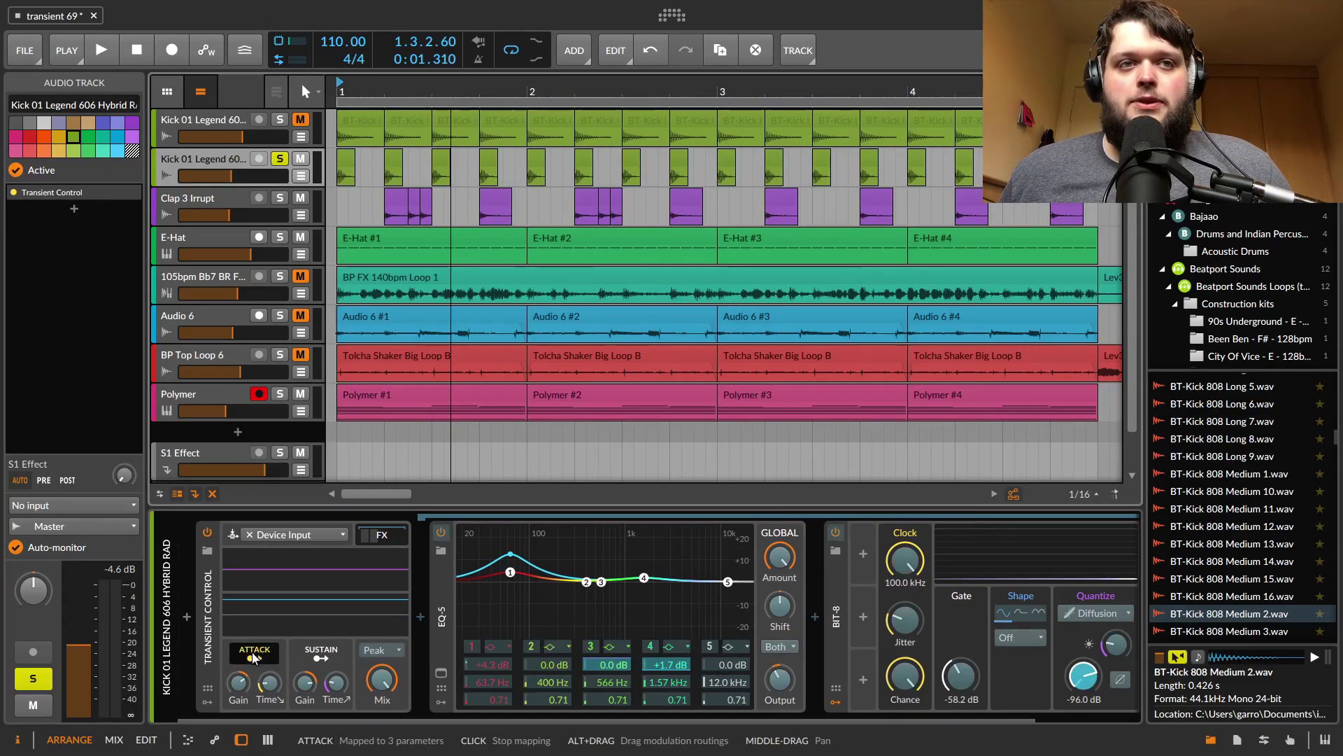
pyautogui.press('space')
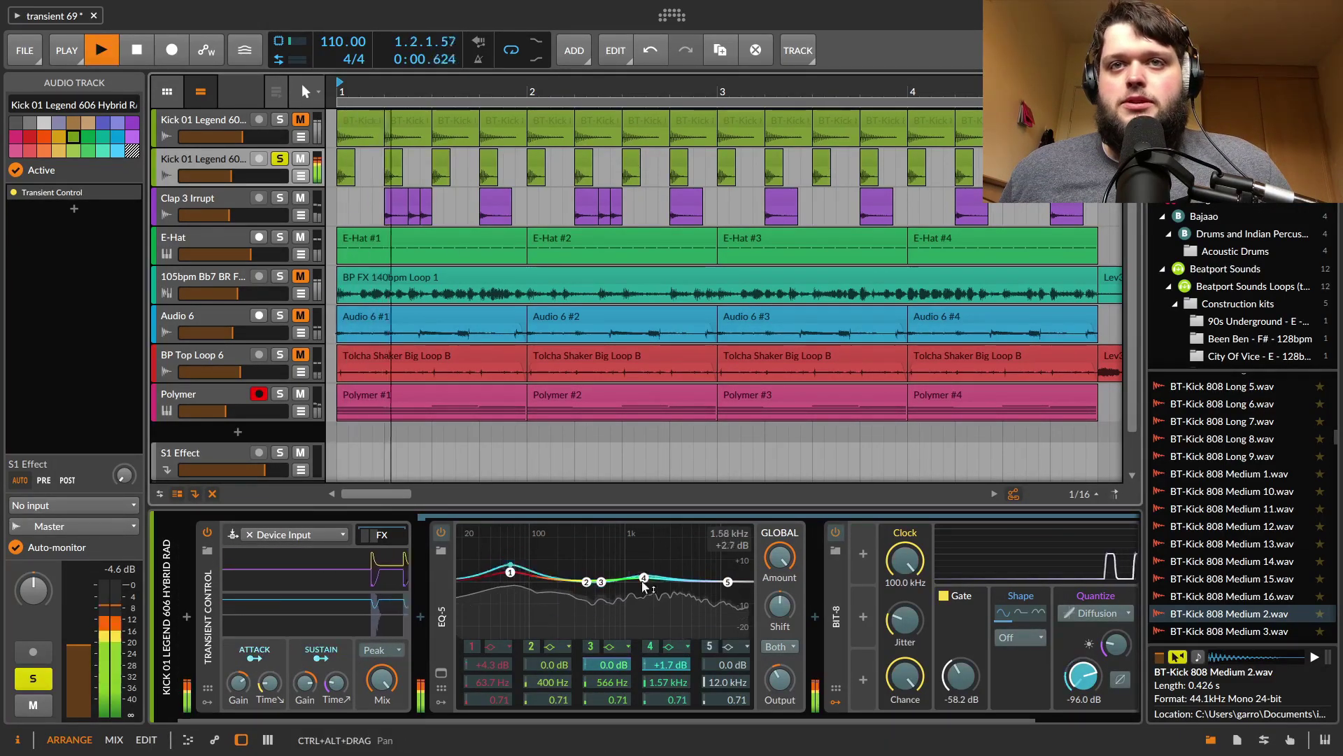
pyautogui.press('space')
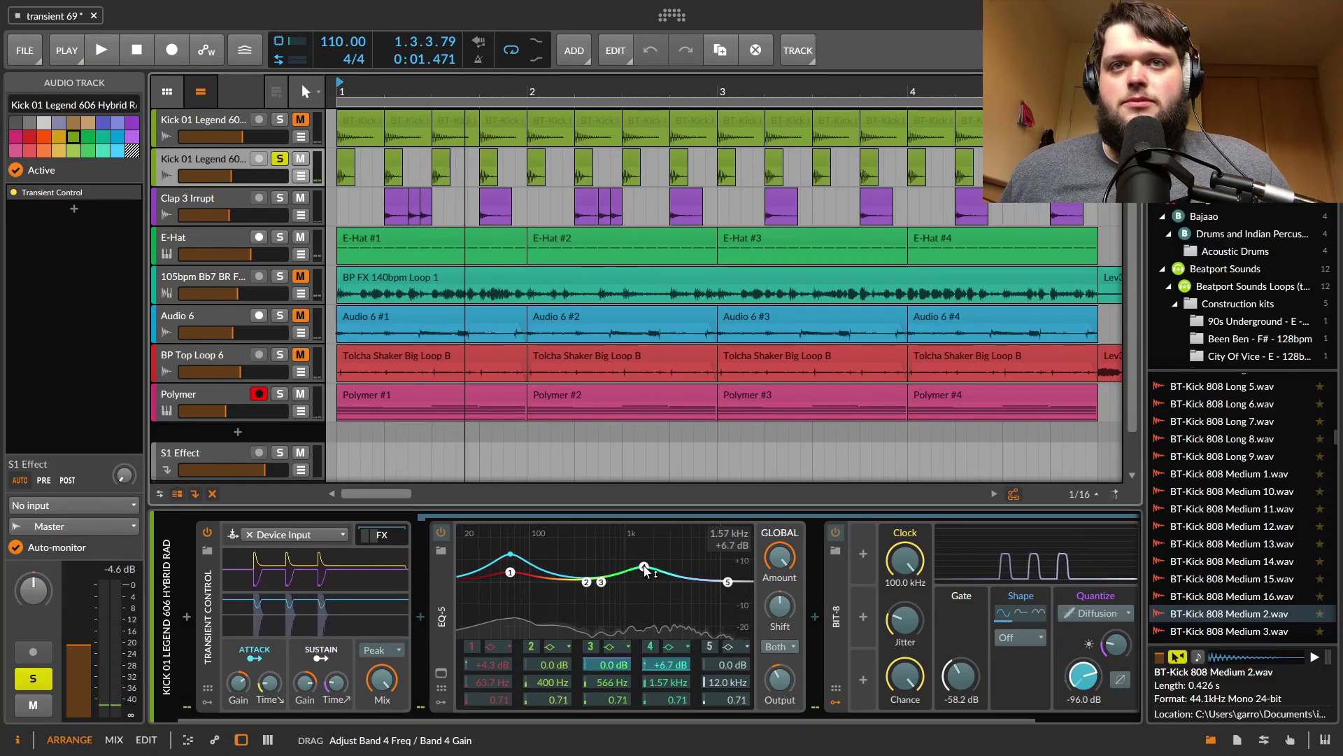
pyautogui.press('space')
# Step: Move EQ-5 band 4 to +2.9 dB around 1.03 kHz
pyautogui.moveTo(644, 583)
pyautogui.mouseDown()
pyautogui.moveTo(644, 570)
pyautogui.moveTo(640, 586)
pyautogui.mouseUp()
pyautogui.press('space')
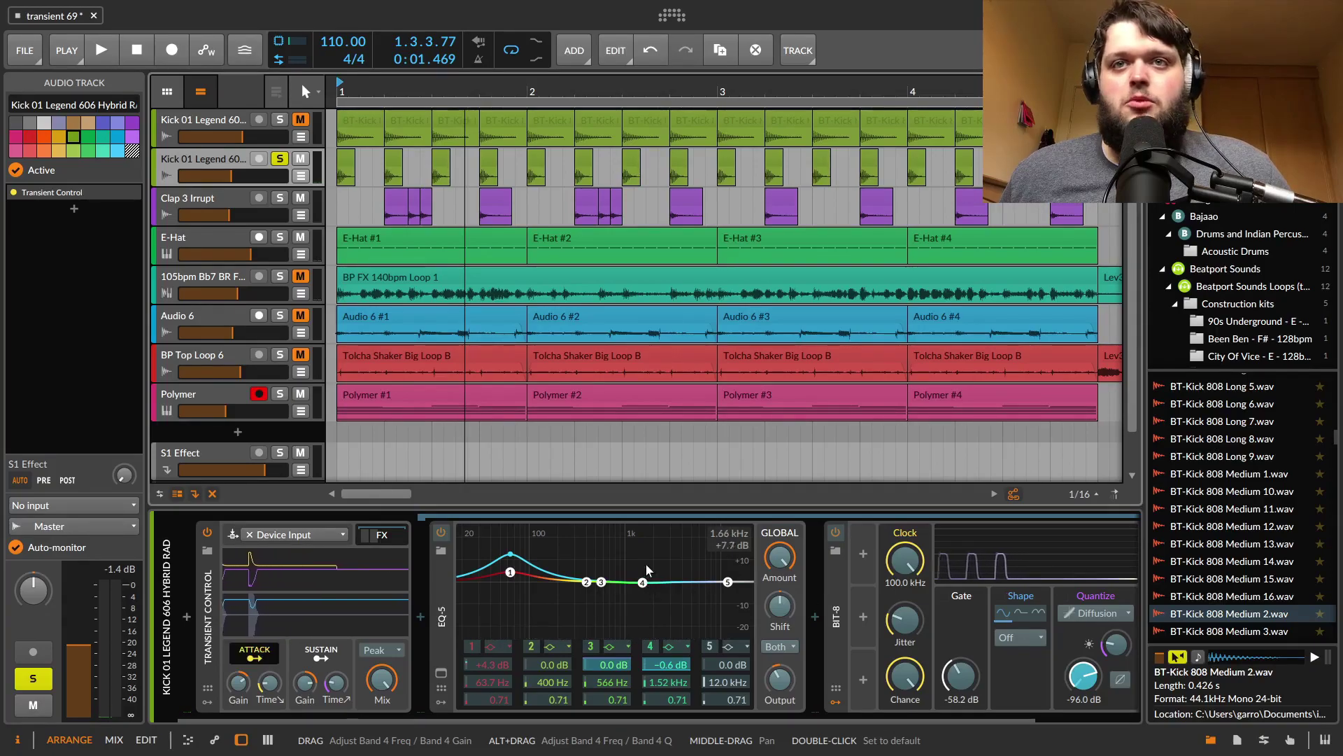
pyautogui.press('space')
pyautogui.moveTo(644, 588); pyautogui.dragTo(719, 574)
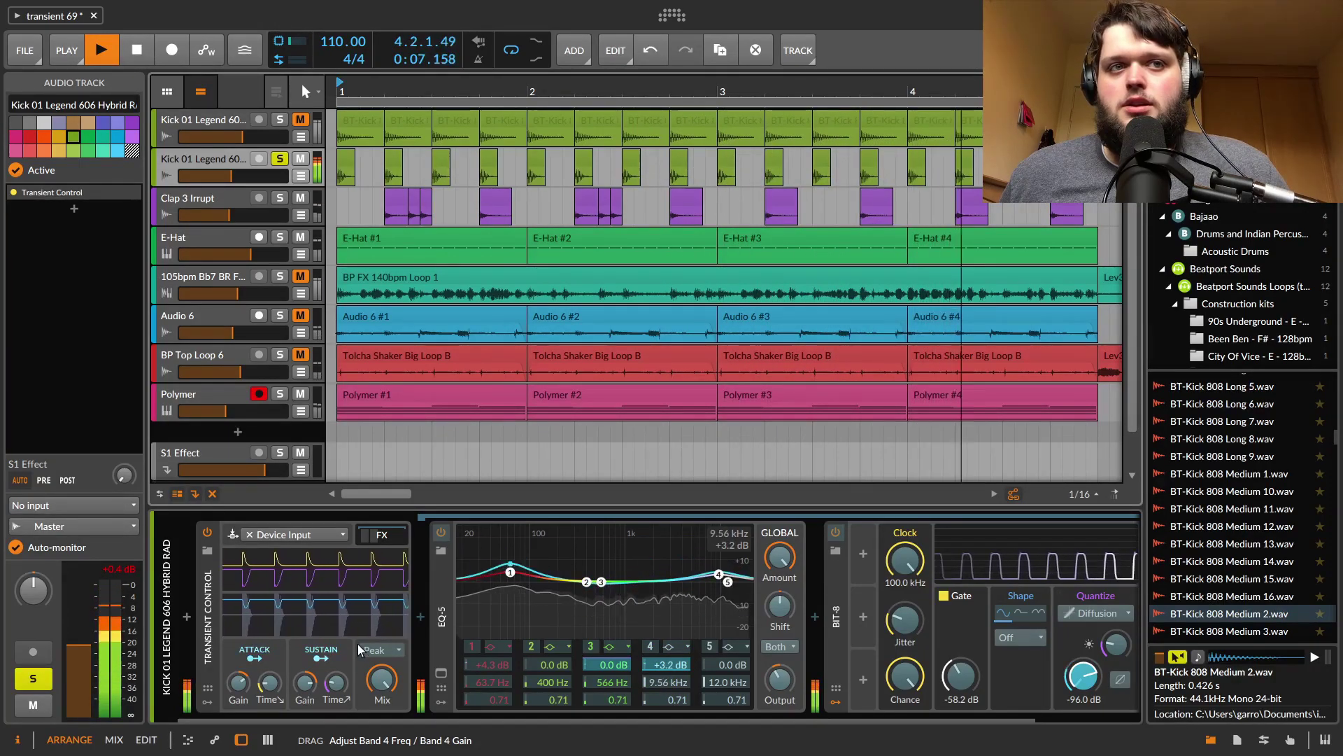
# Step: Map the attack to band 4 gain by +12.40, arm sustain, and reposition band 4
pyautogui.click(254, 655)
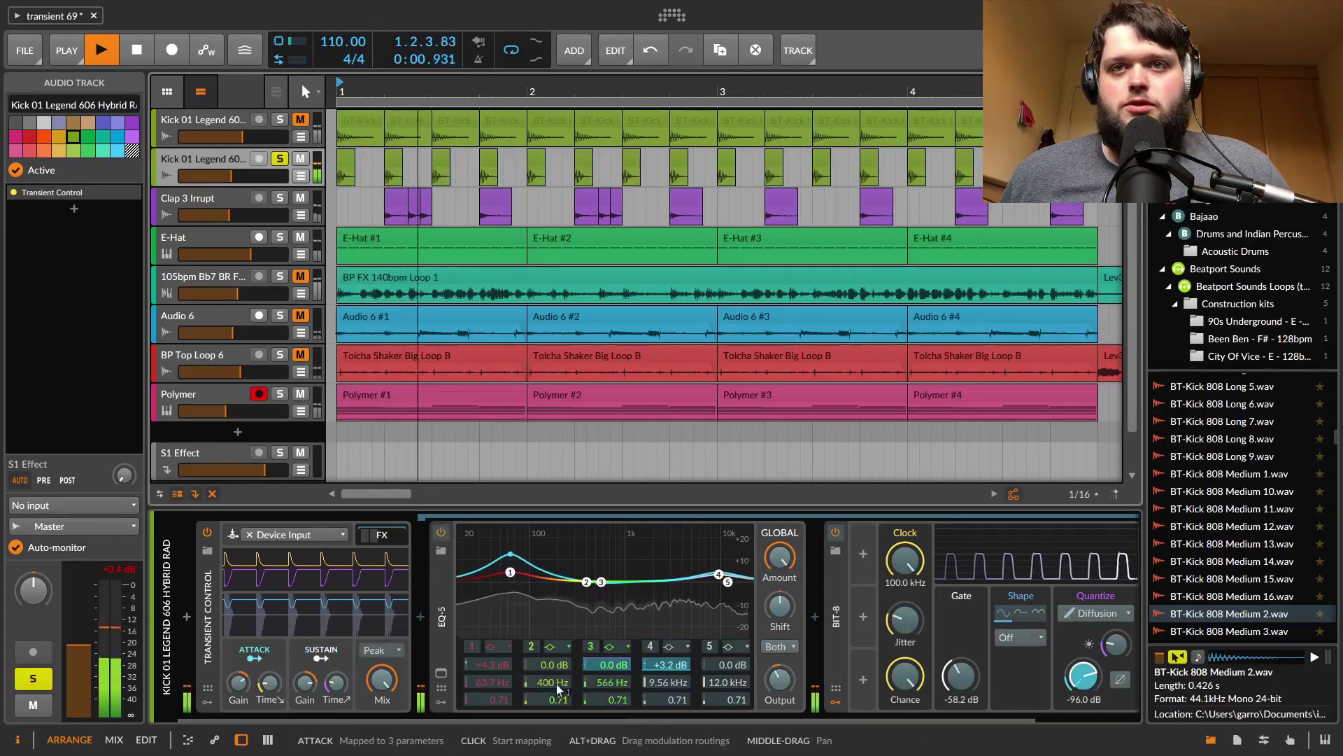
pyautogui.moveTo(669, 663); pyautogui.dragTo(669, 659)
pyautogui.press('space')
pyautogui.click(307, 650)
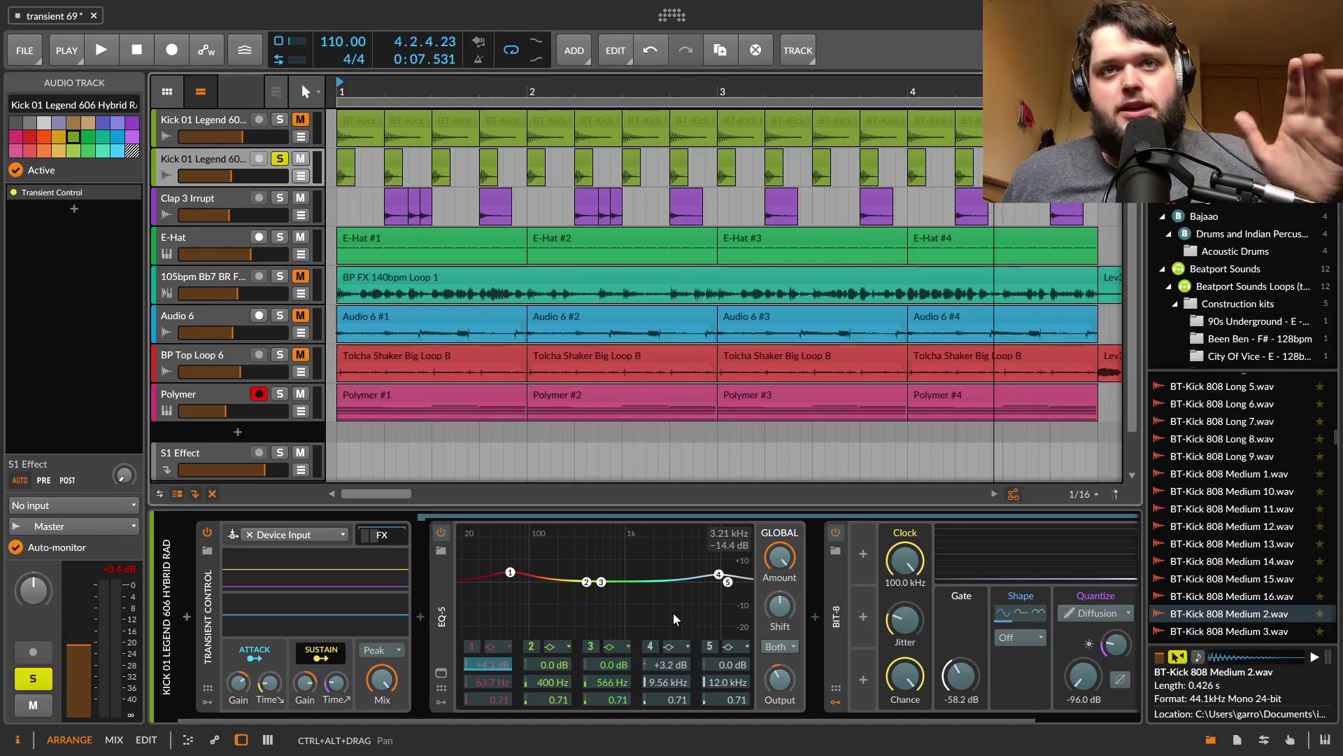
pyautogui.press('space')
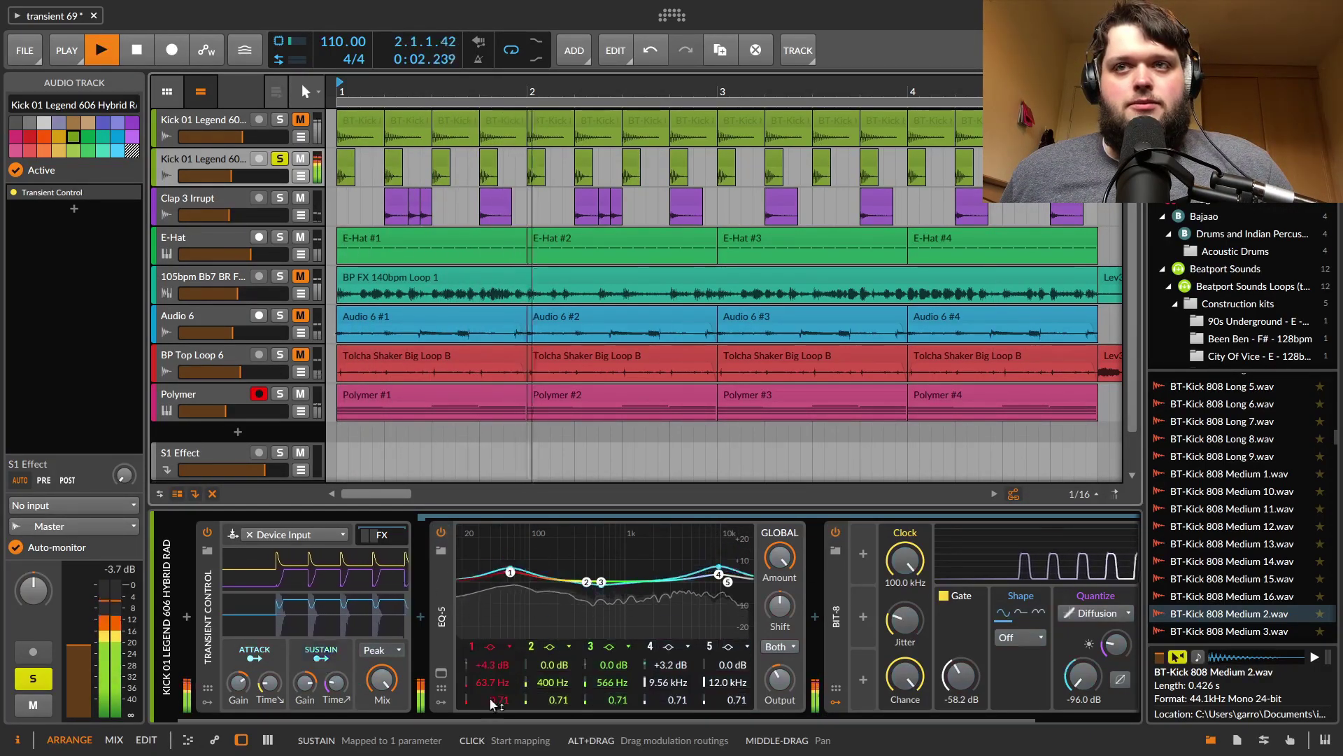
pyautogui.press('space')
pyautogui.moveTo(718, 573); pyautogui.dragTo(665, 584)
# Step: A/B the kick with BIT-8 bypassed and active, leaving BIT-8 switched on
pyautogui.press('space')
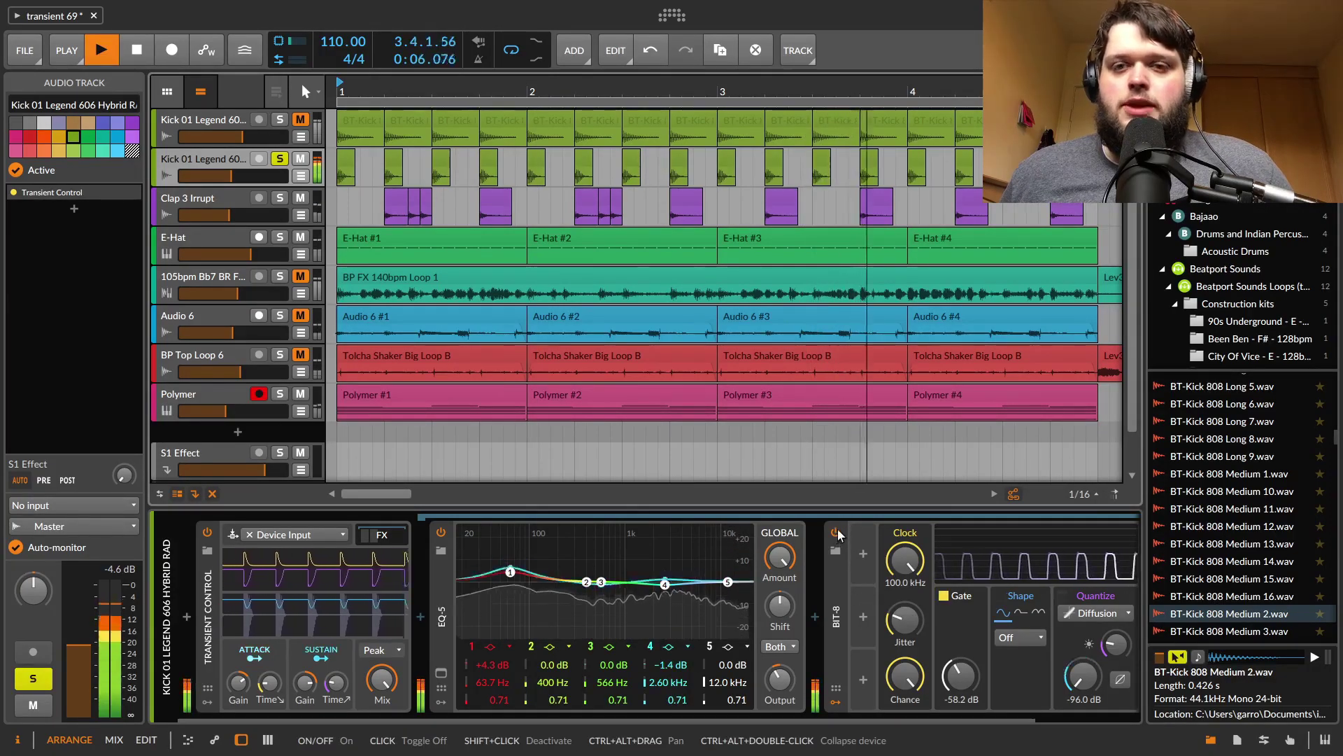
pyautogui.click(836, 533)
pyautogui.press('space')
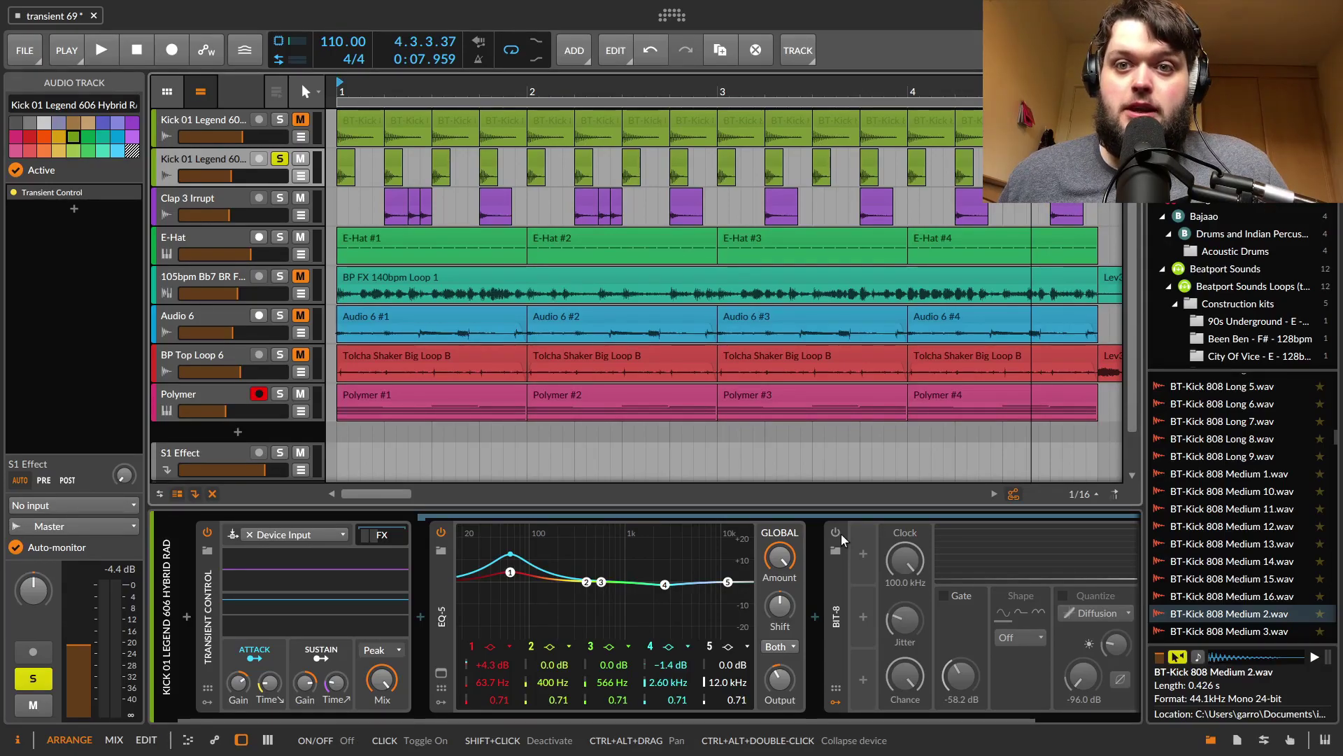
pyautogui.click(837, 535)
pyautogui.click(838, 535)
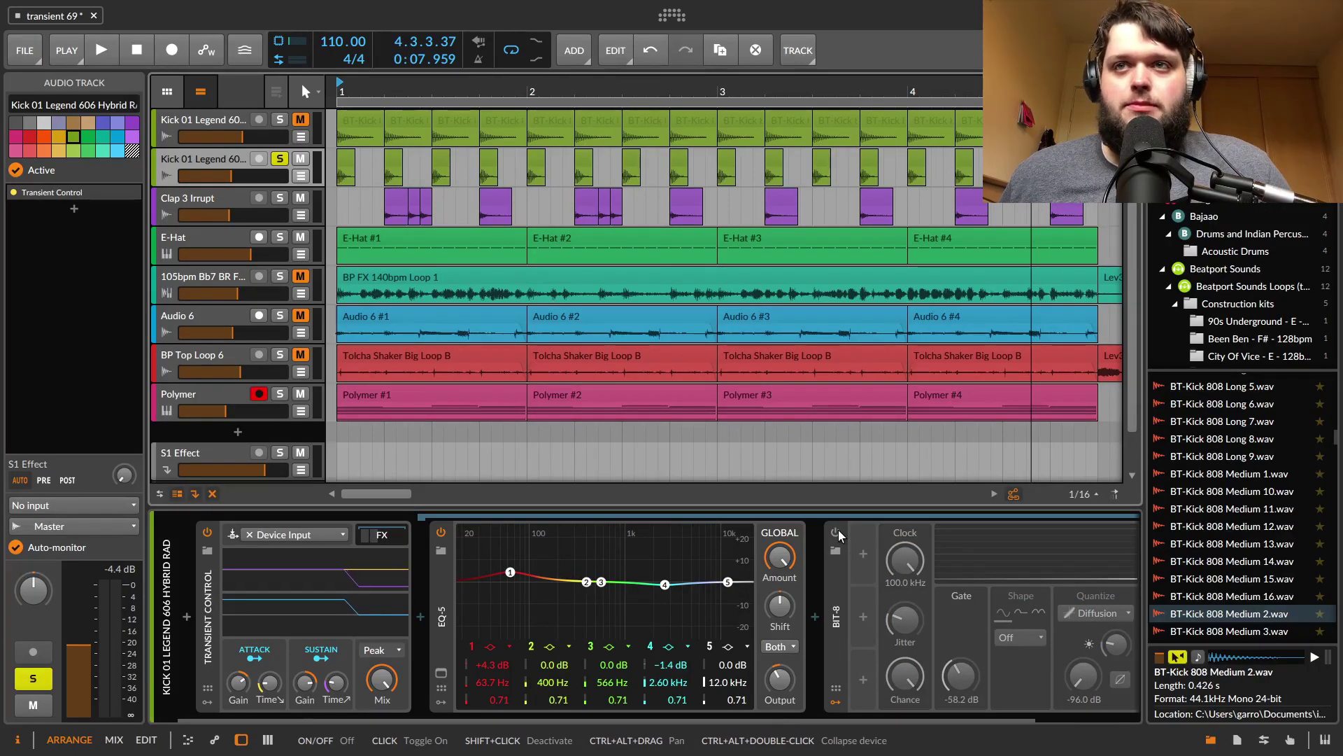
pyautogui.press('space')
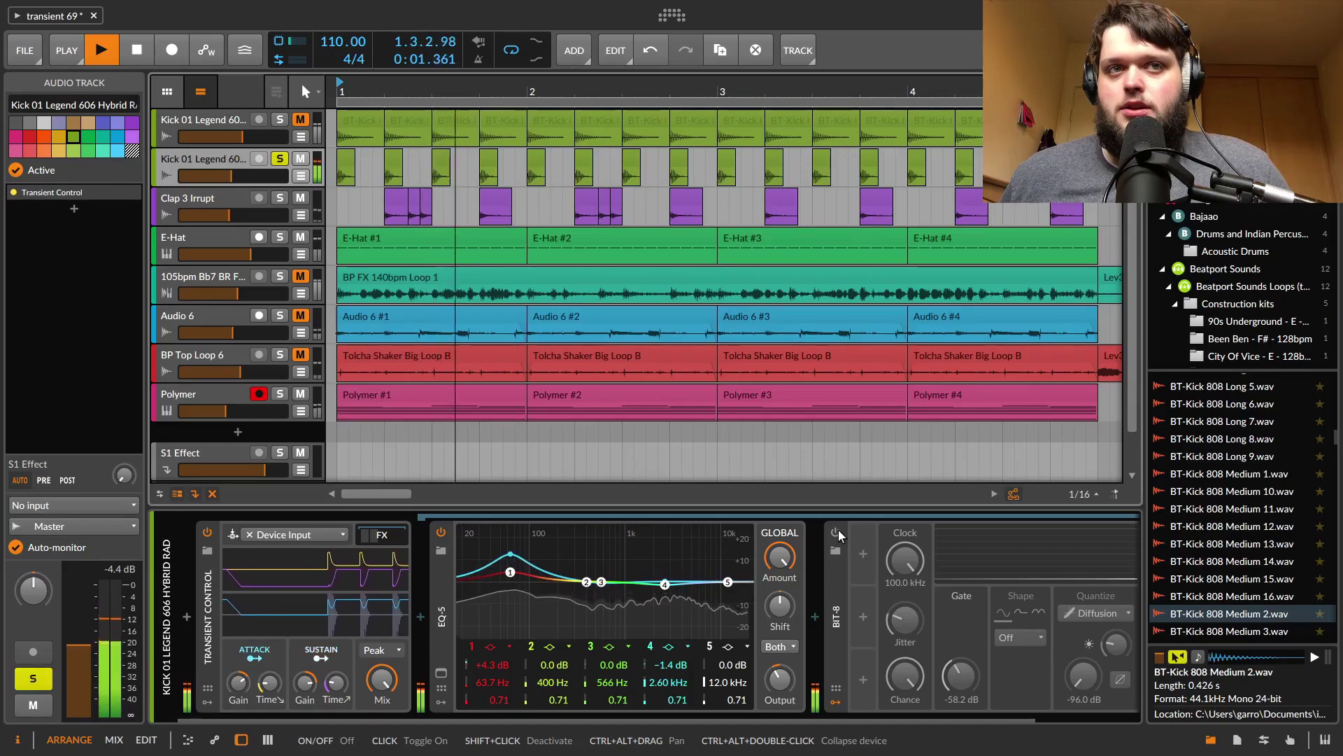
pyautogui.click(836, 534)
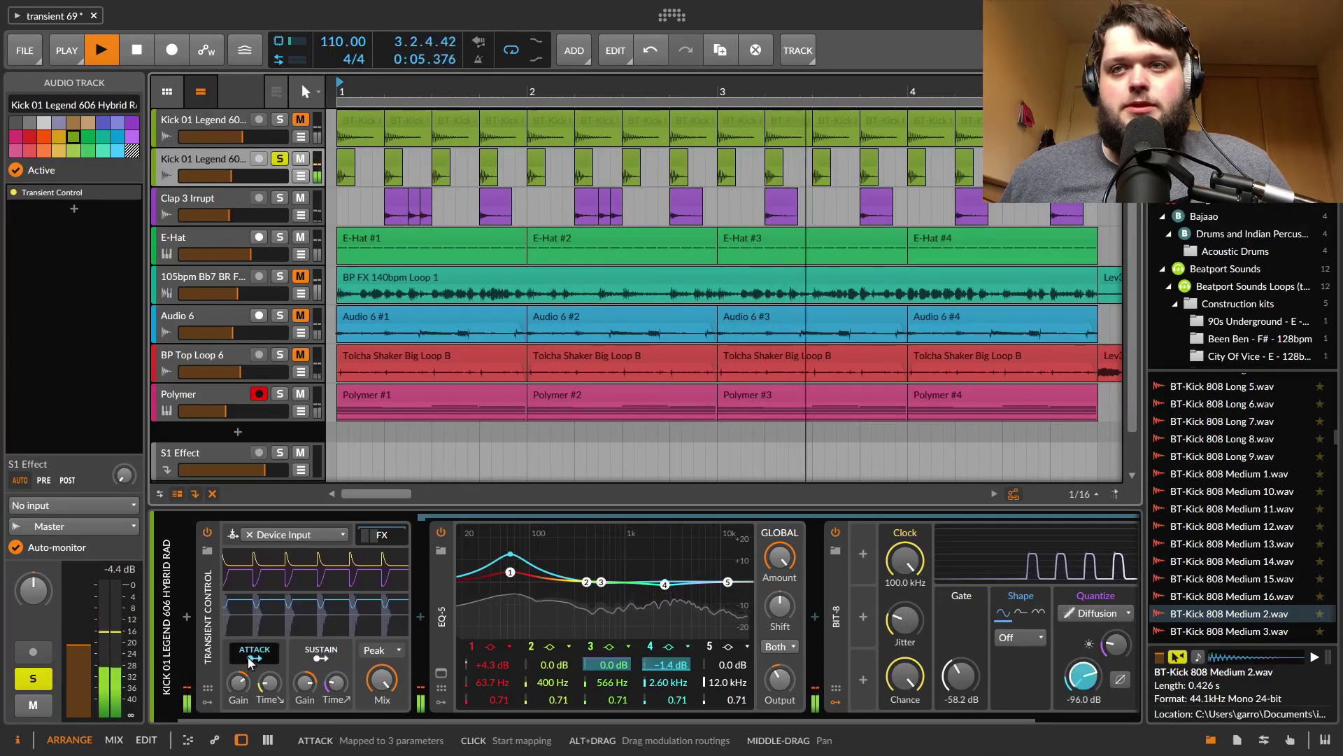
pyautogui.press('space')
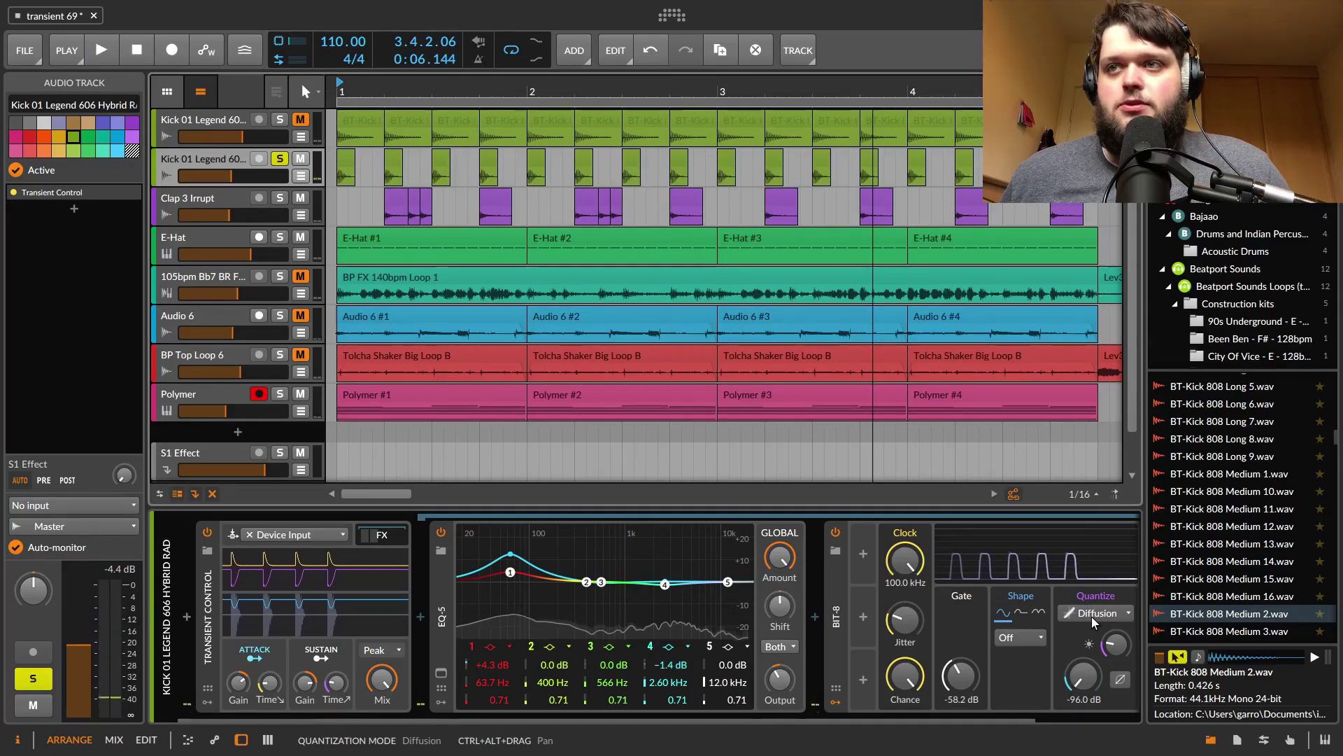
pyautogui.click(1096, 615)
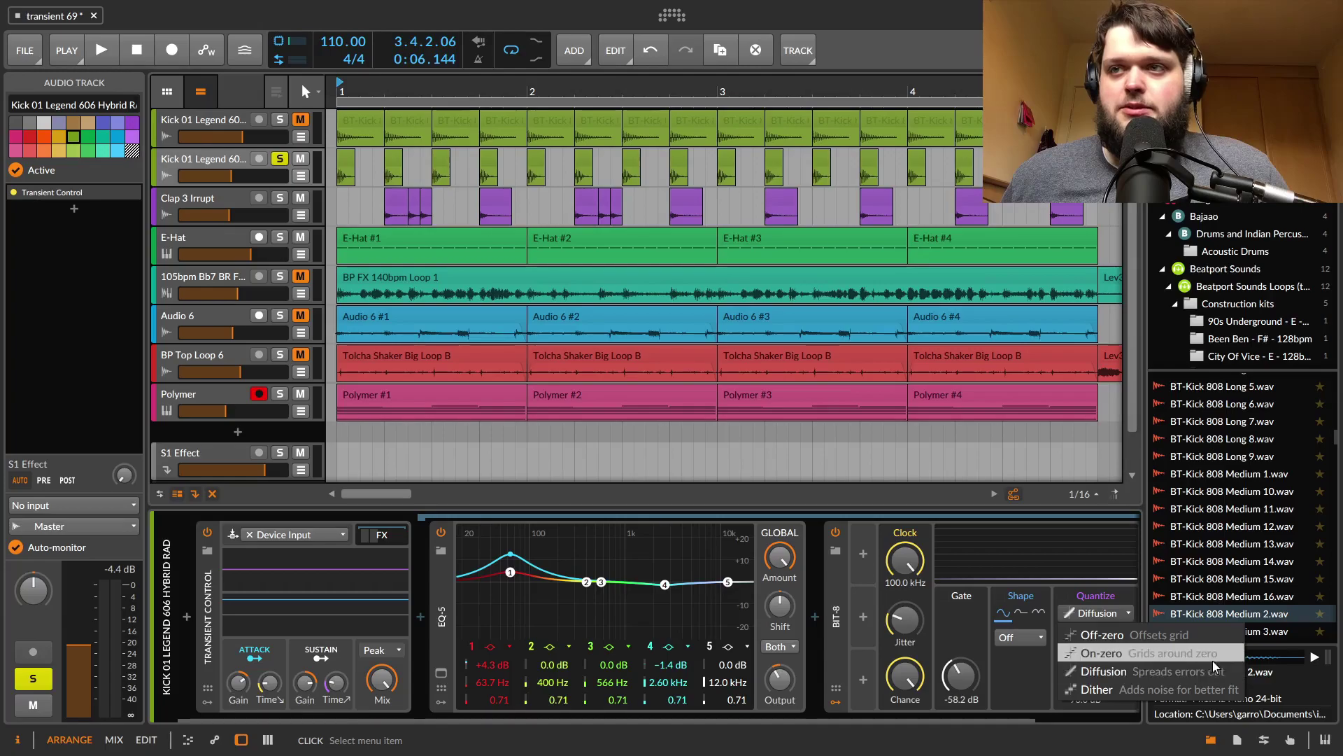
# Step: Try BIT-8's Dither quantize, then return to Diffusion with the amount around 56%
pyautogui.click(1098, 689)
pyautogui.press('space')
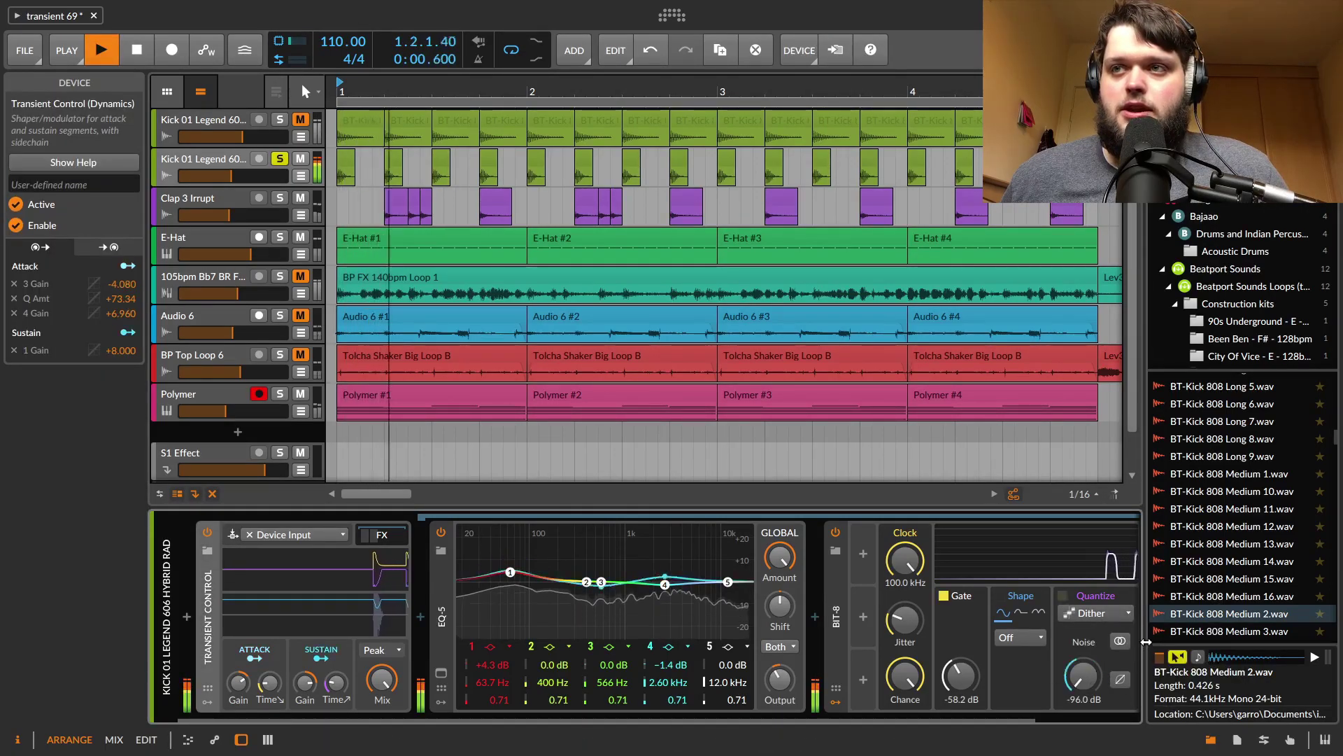
pyautogui.click(1095, 613)
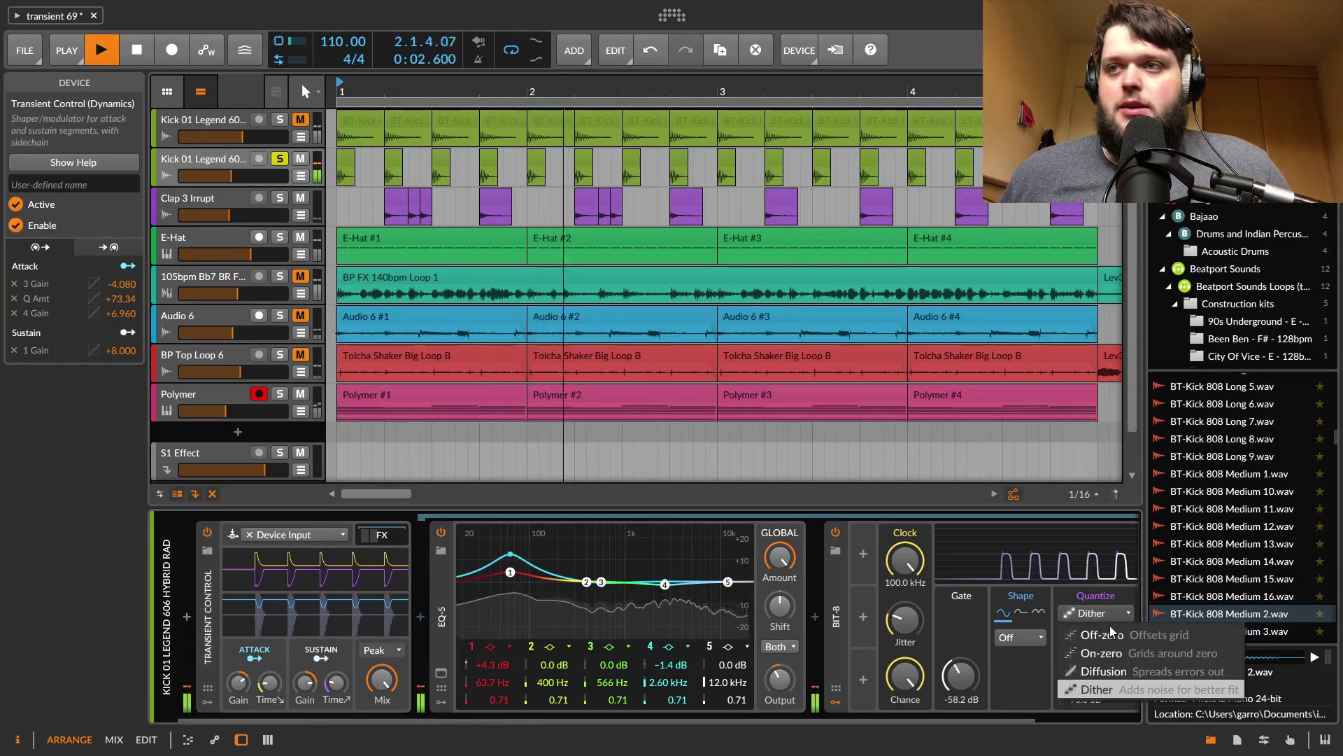
pyautogui.click(1098, 672)
pyautogui.moveTo(1115, 644); pyautogui.dragTo(1116, 599)
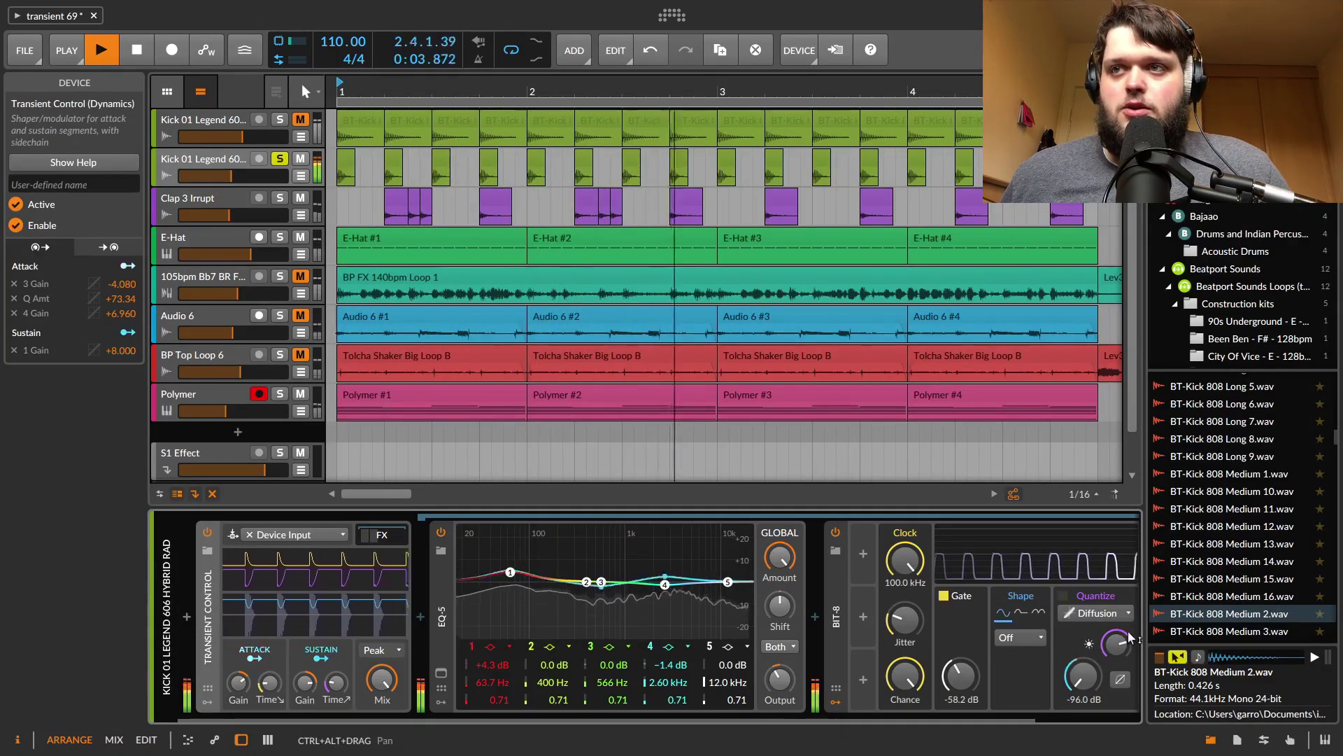
pyautogui.press('space')
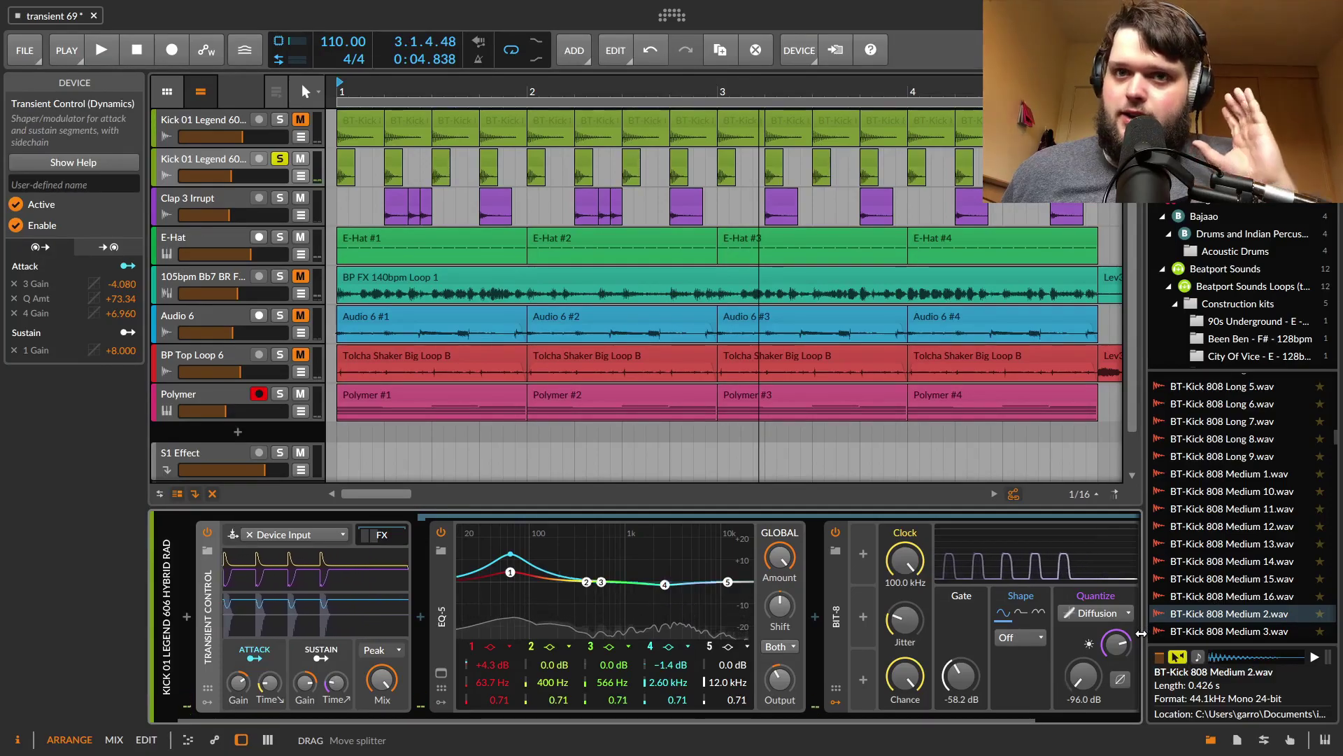
pyautogui.press('space')
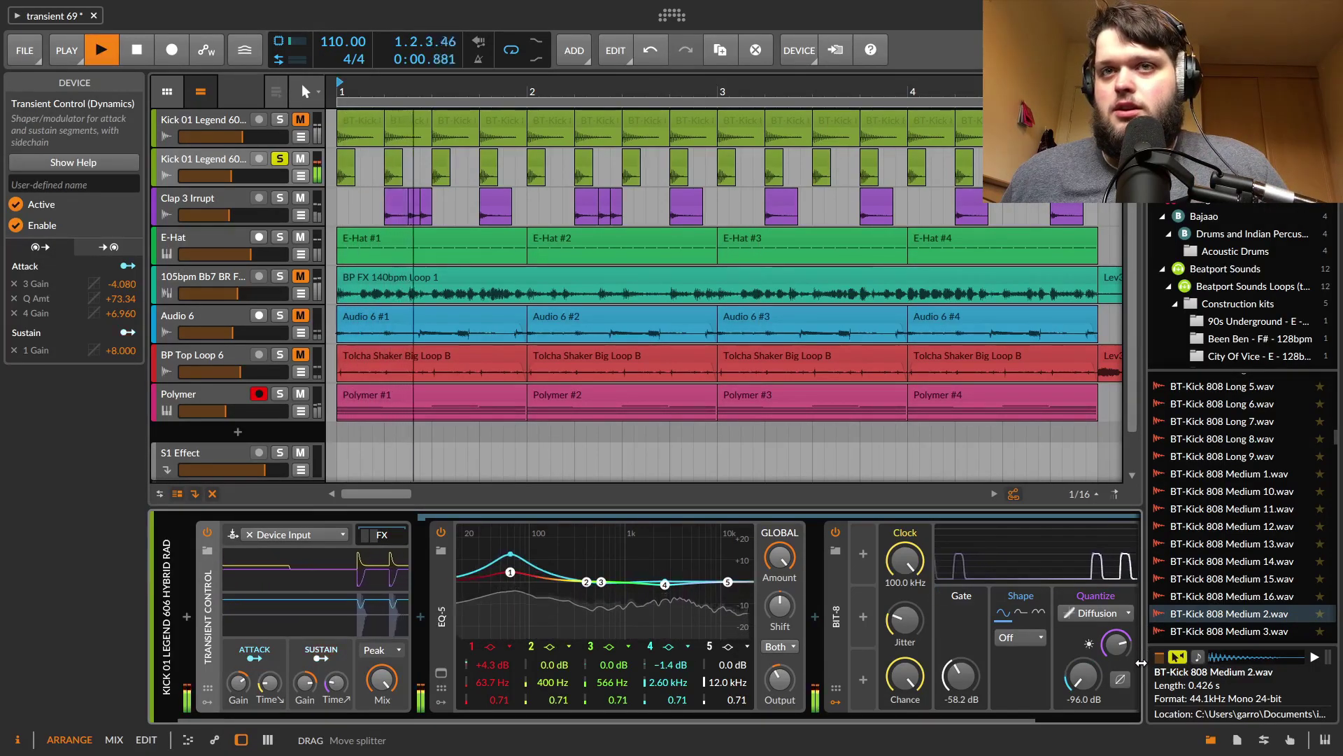
pyautogui.press('space')
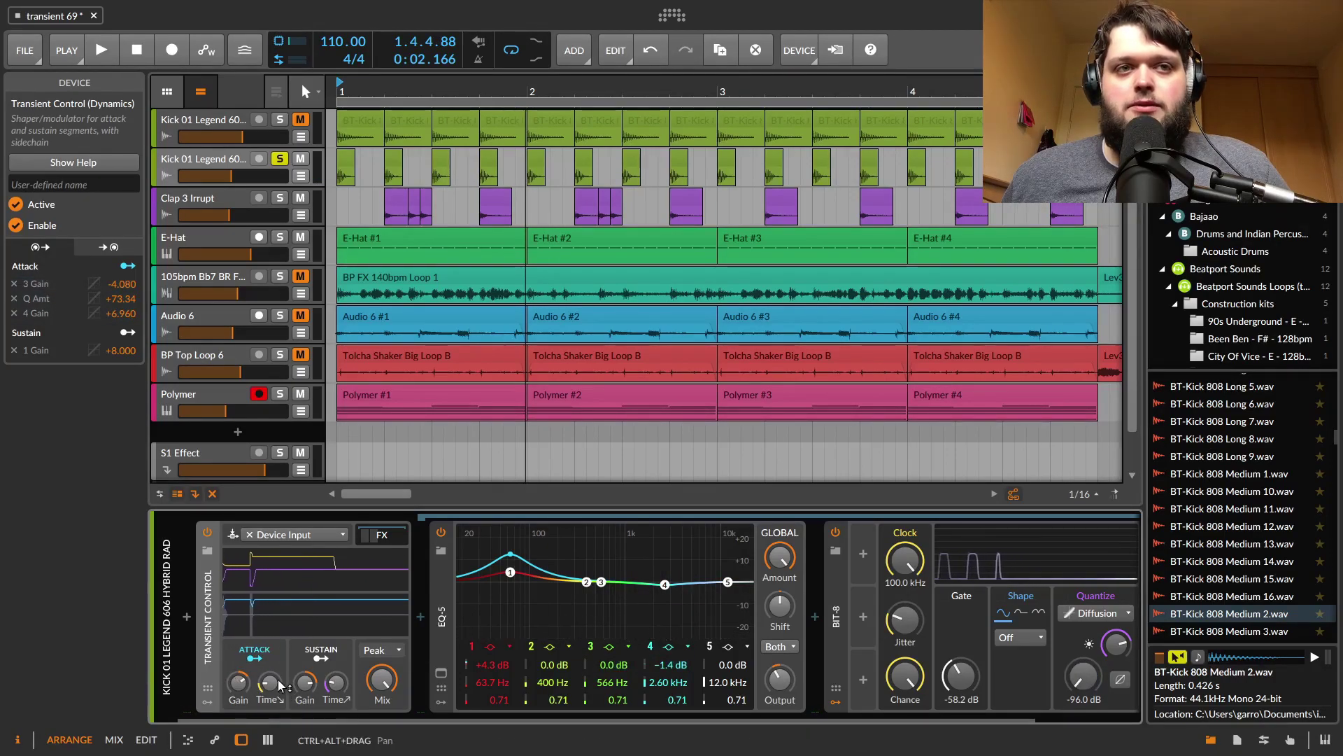
# Step: Set quantize to Dither and sweep attack time to about 140 ms, then down to 51 ms
pyautogui.press('space')
pyautogui.moveTo(270, 682); pyautogui.dragTo(270, 671)
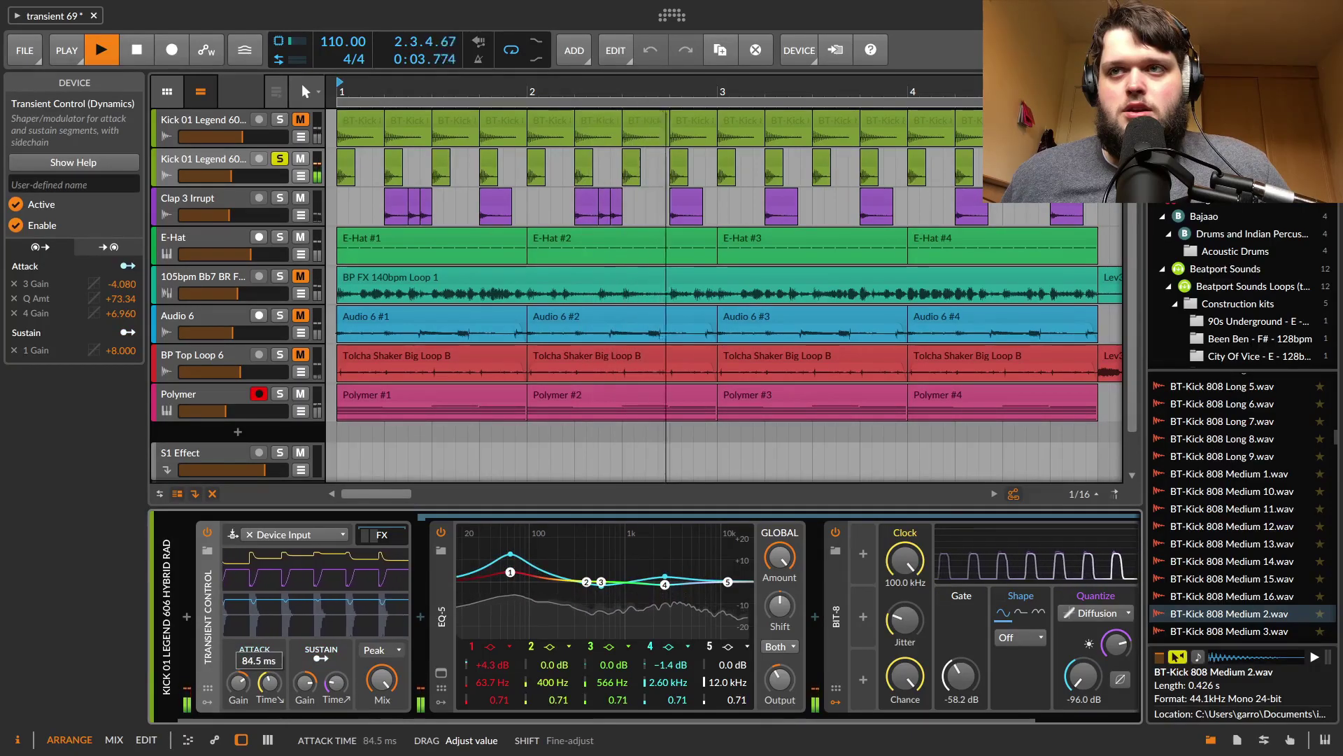
pyautogui.click(1109, 614)
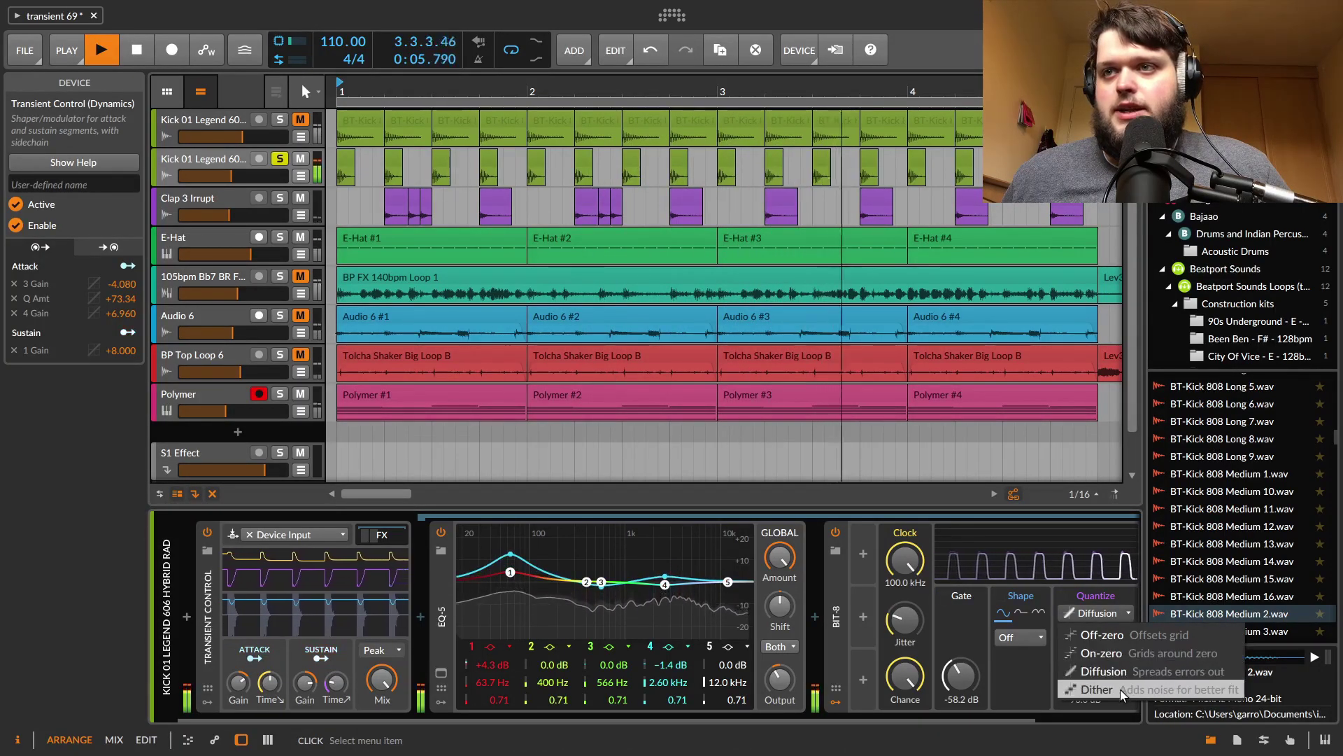
pyautogui.click(1097, 689)
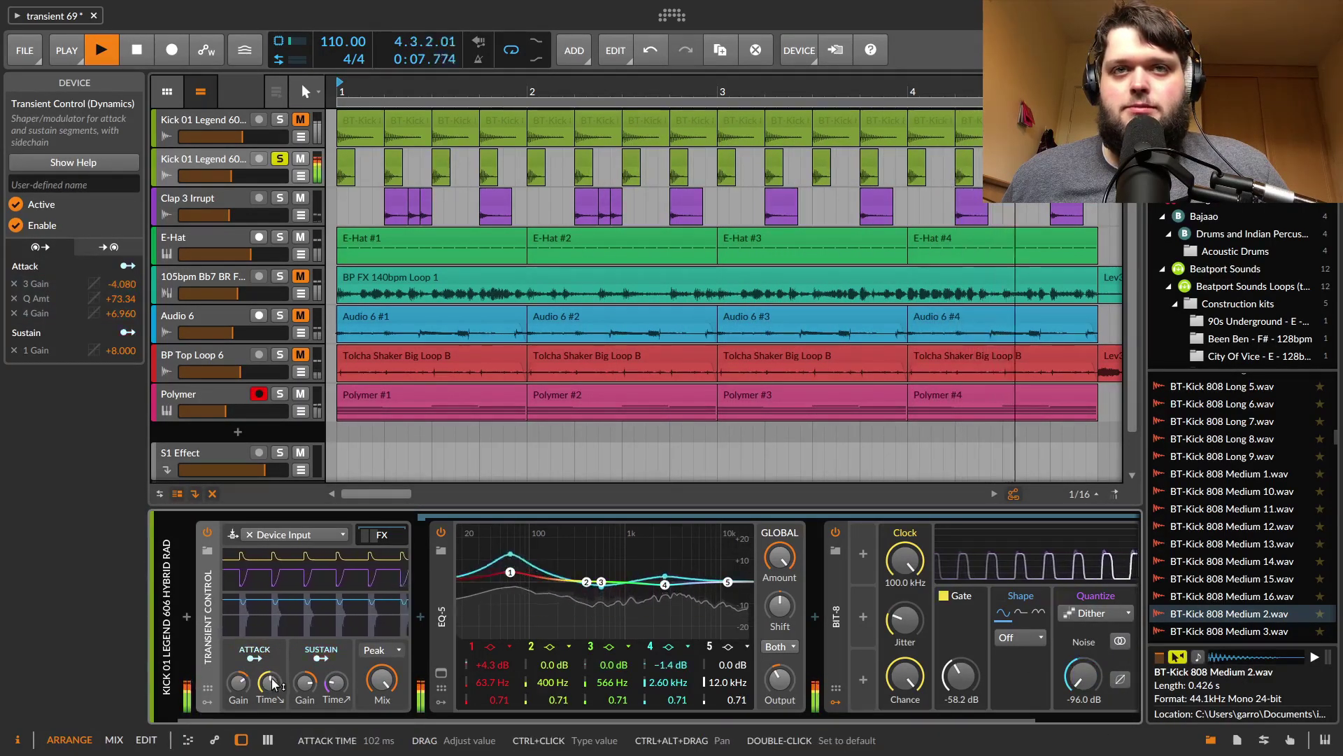
pyautogui.moveTo(272, 684); pyautogui.dragTo(273, 668)
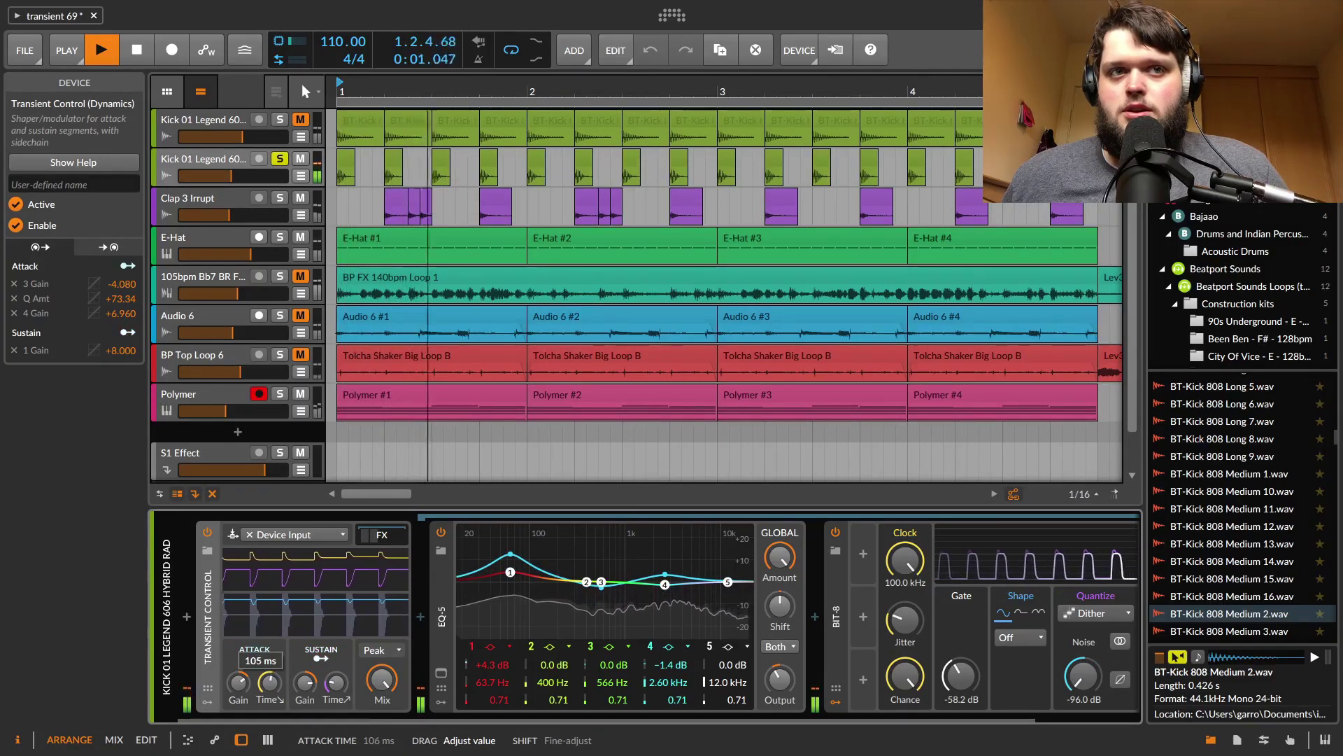
pyautogui.moveTo(273, 668); pyautogui.dragTo(272, 689)
pyautogui.press('space')
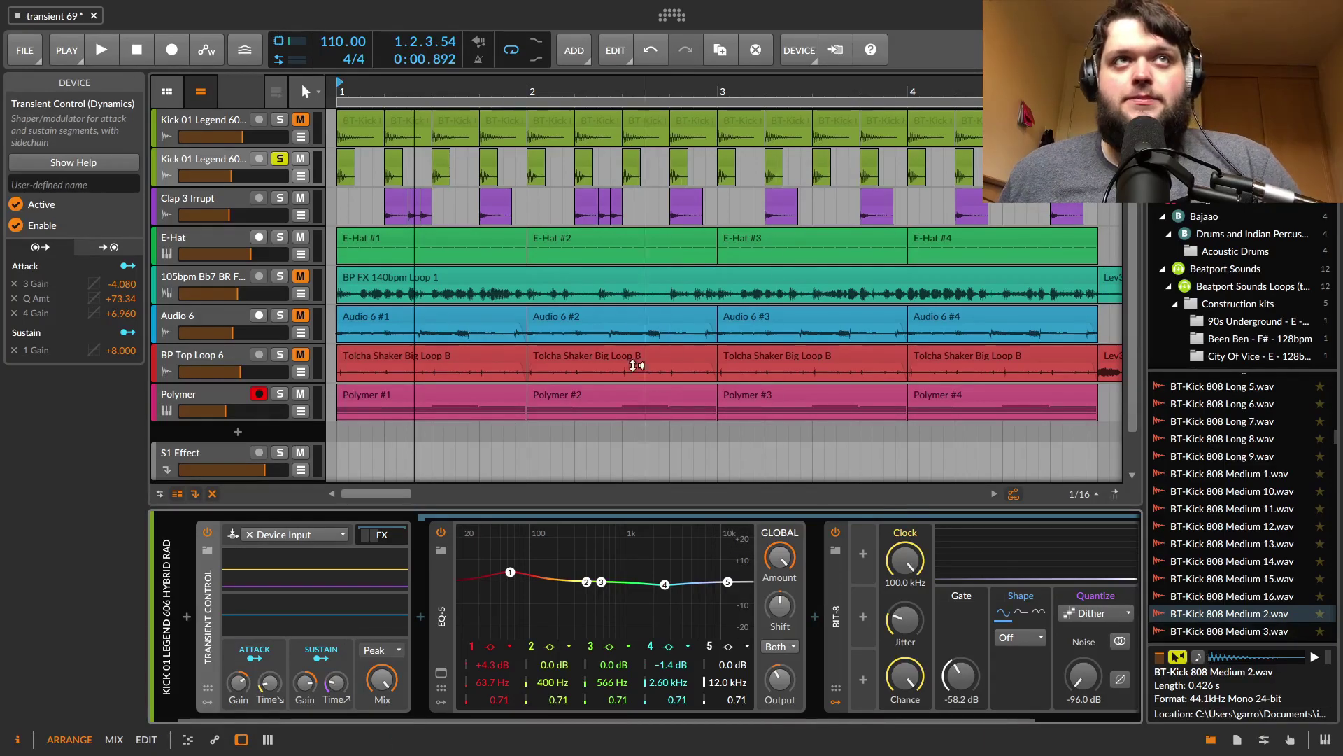
# Step: Solo Clap 3 Irrupt, switch on its first Transient Control and show its effect chain
pyautogui.click(256, 213)
pyautogui.click(279, 198)
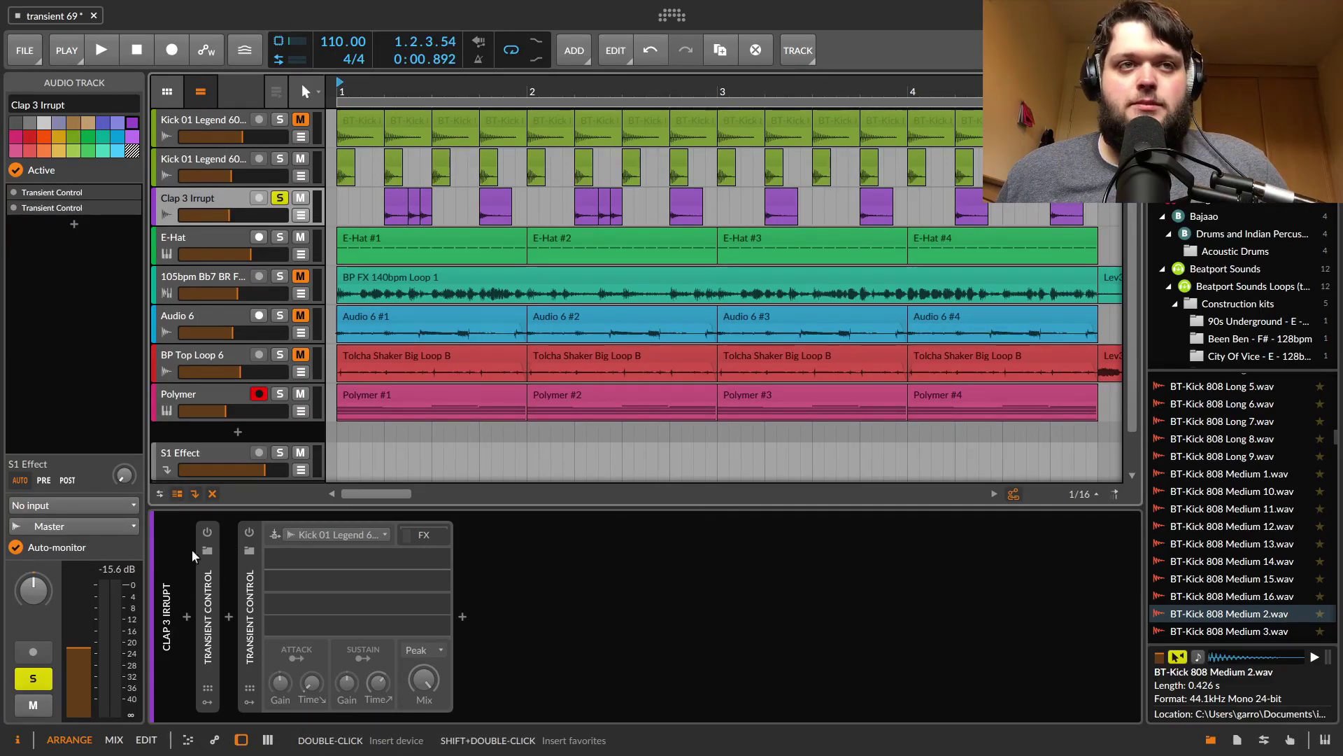
pyautogui.doubleClick(200, 581)
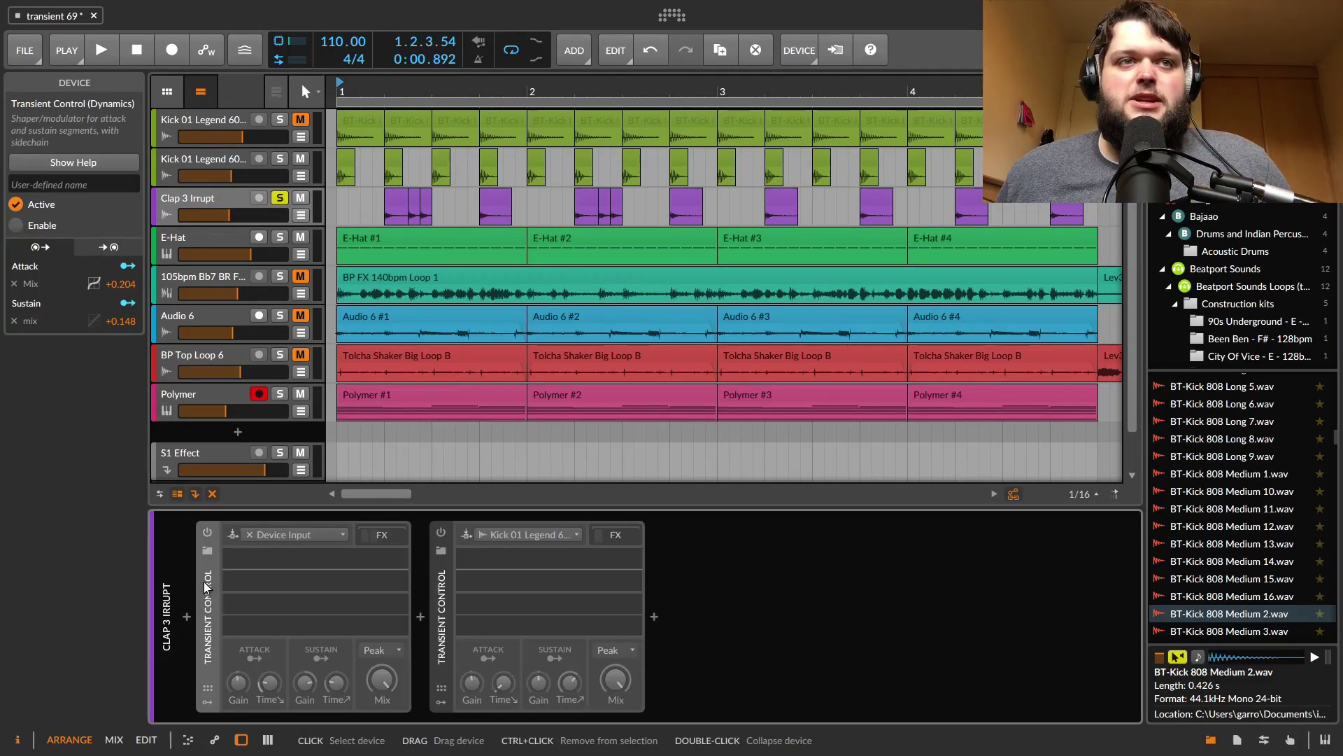
pyautogui.click(204, 533)
pyautogui.click(396, 536)
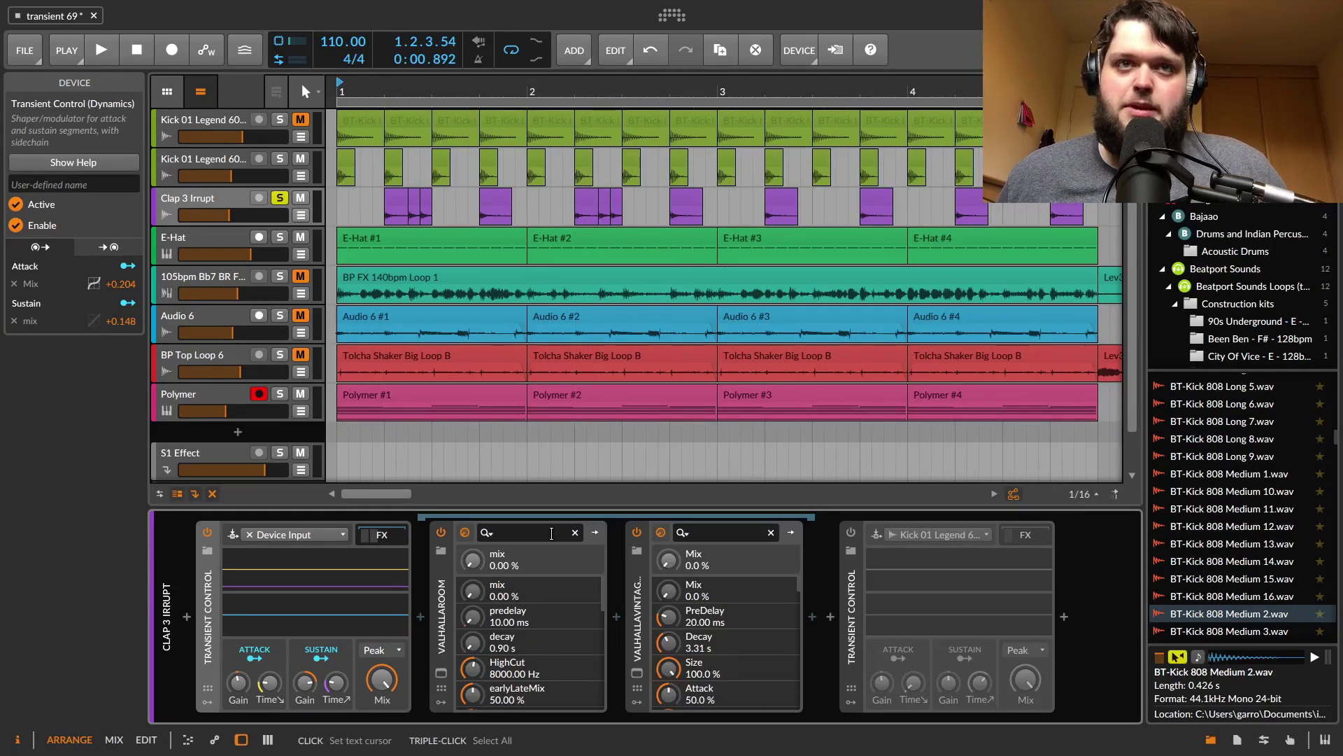
pyautogui.press('space')
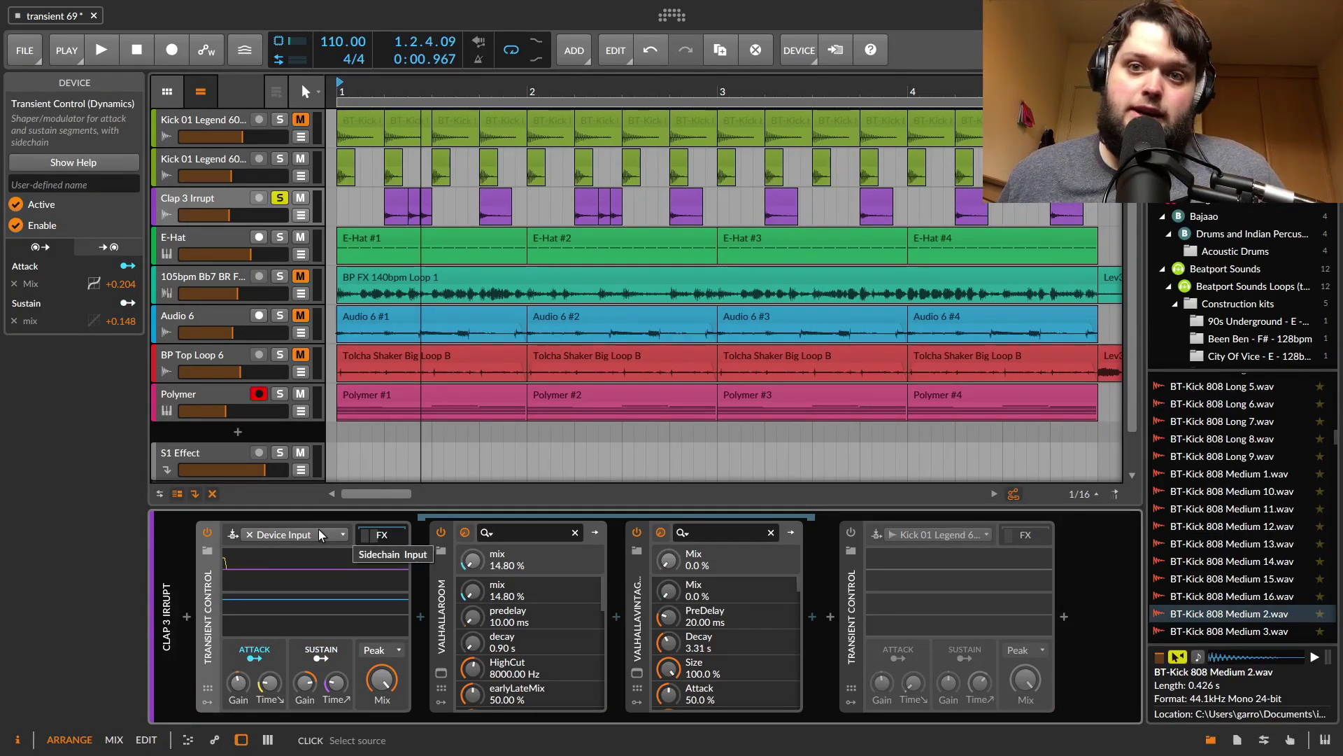
pyautogui.press('space')
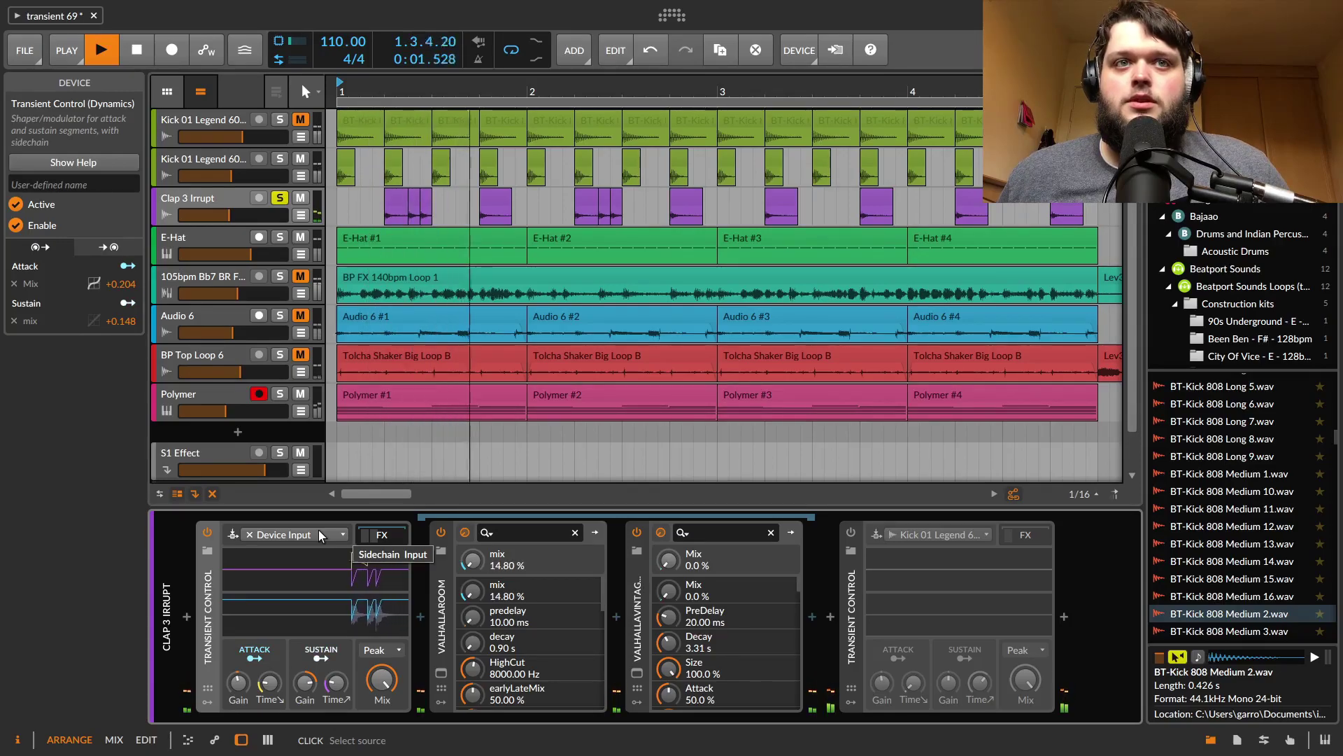
pyautogui.press('space')
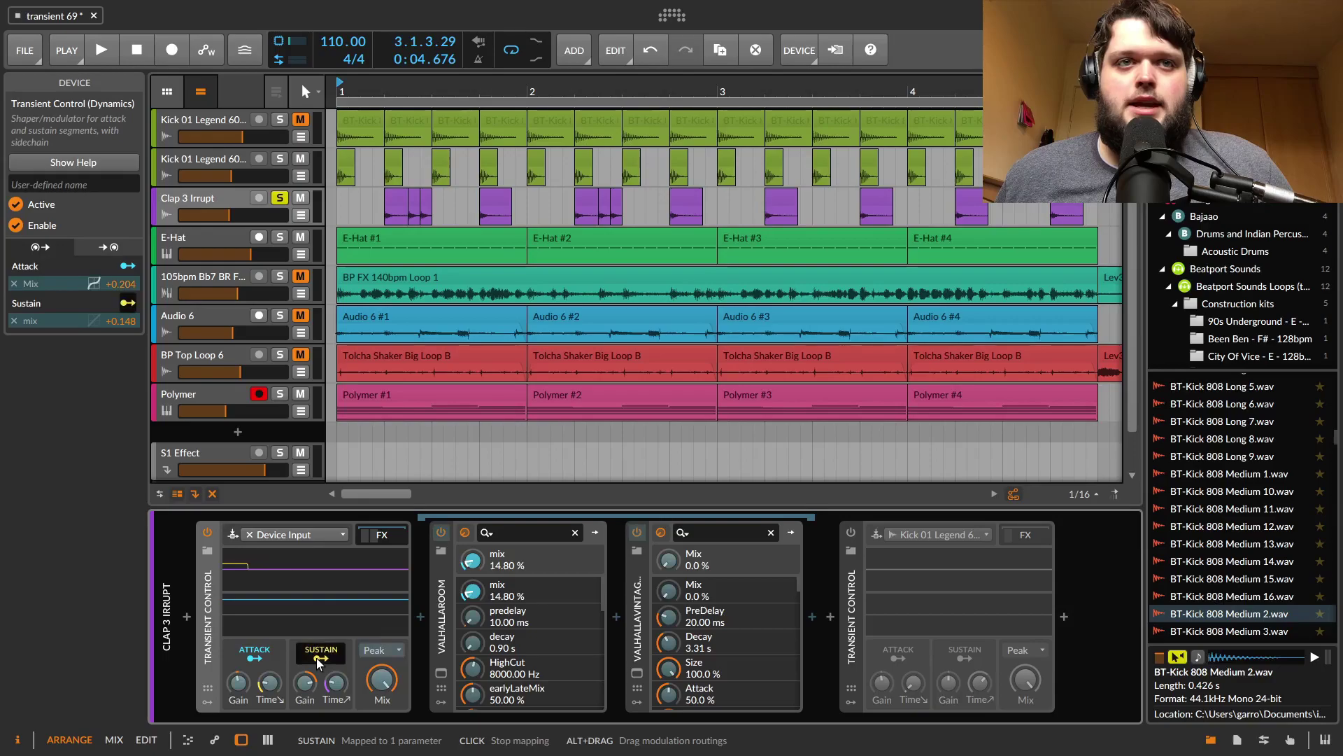
# Step: Map sustain to the reverb mix from a 0% base and raise sustain time to 114 ms
pyautogui.click(316, 654)
pyautogui.click(315, 649)
pyautogui.moveTo(470, 564); pyautogui.dragTo(472, 562)
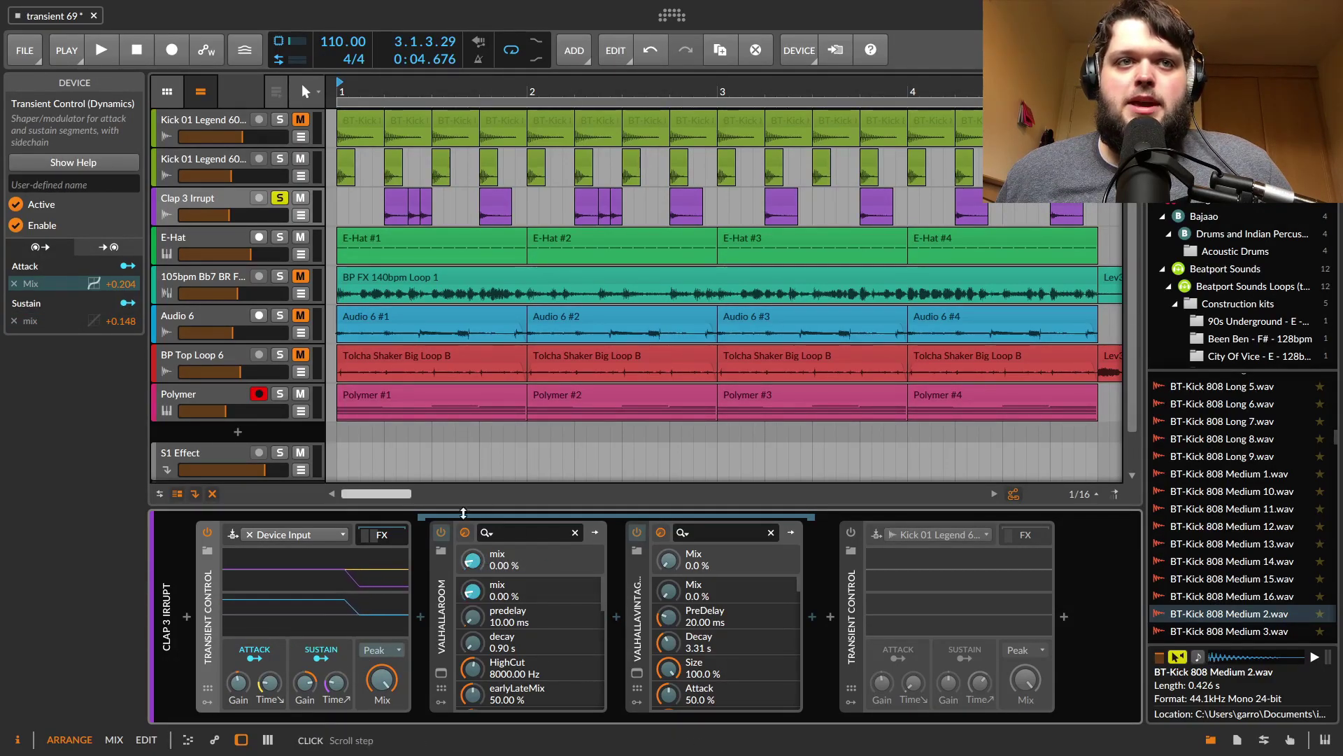
pyautogui.press('space')
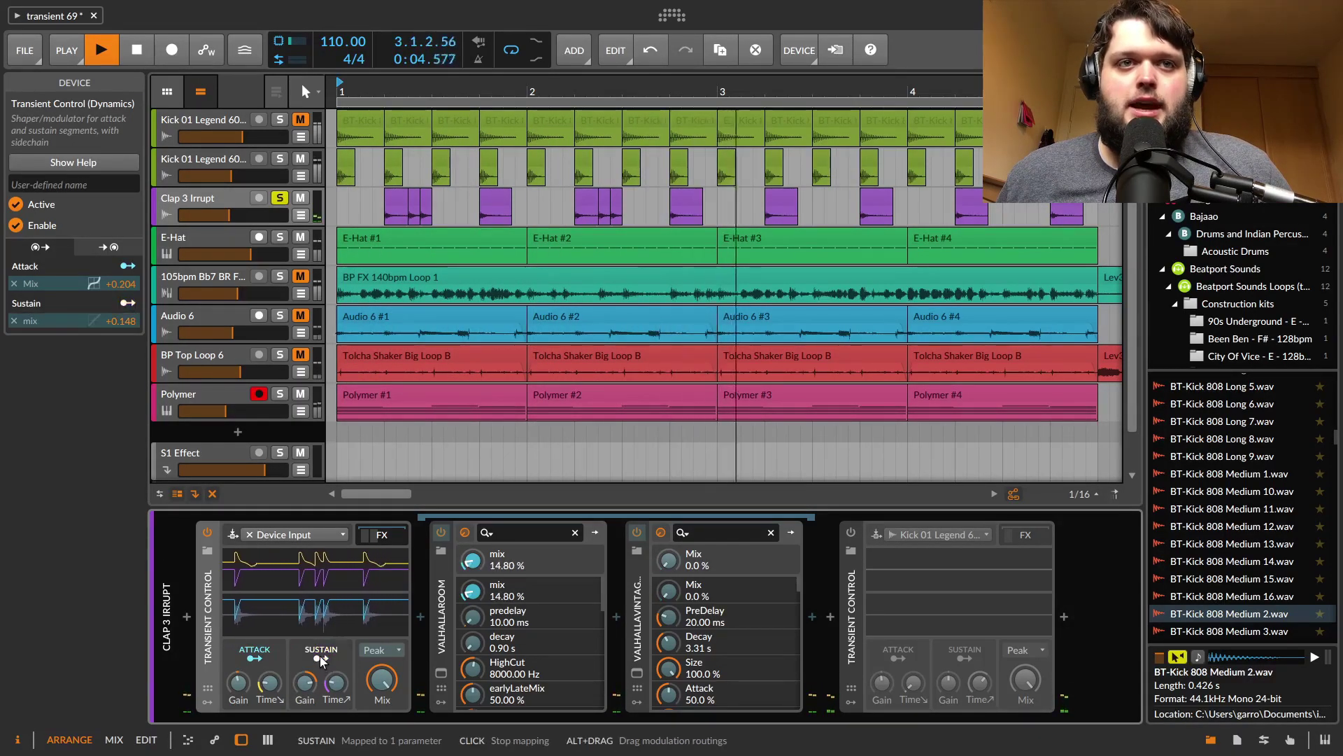
pyautogui.moveTo(336, 693)
pyautogui.mouseDown()
pyautogui.moveTo(336, 652)
pyautogui.moveTo(335, 701)
pyautogui.mouseUp()
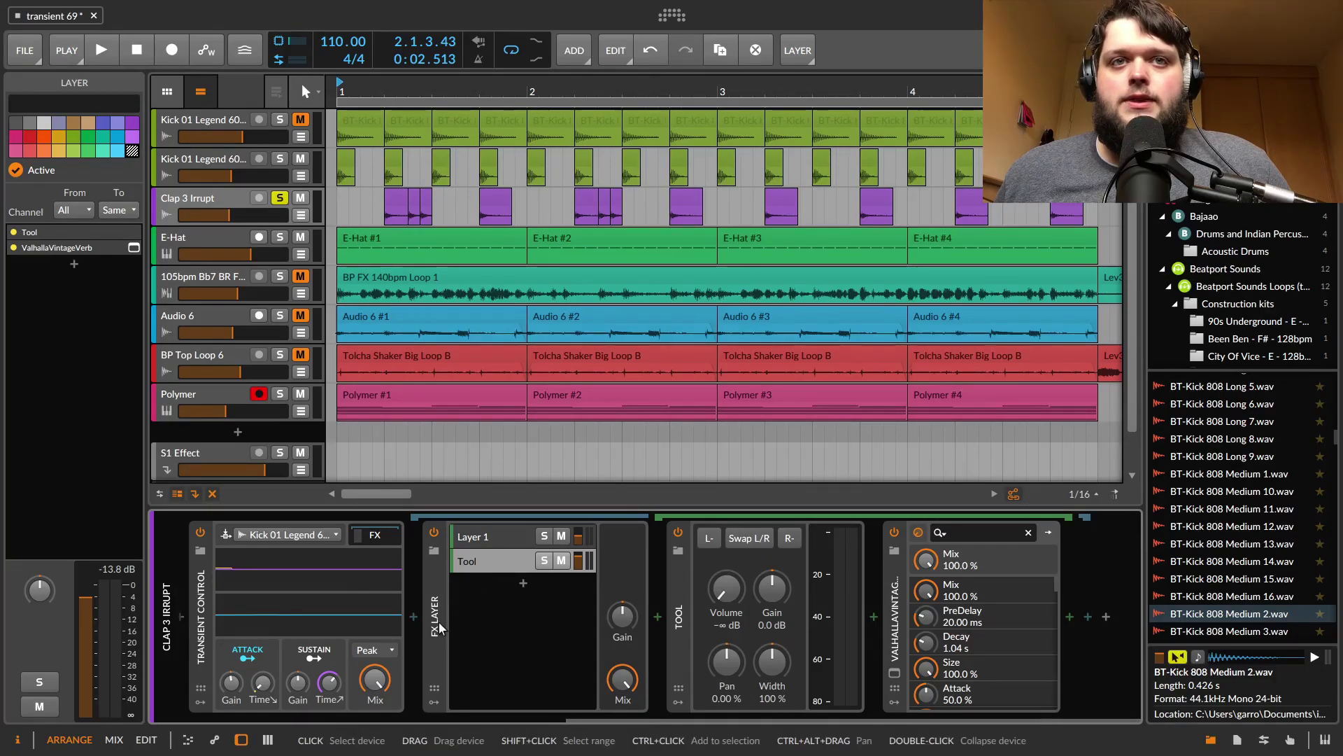
# Step: Check the FX Layer's sidechain source list, then play the arrangement from bar 1
pyautogui.click(439, 625)
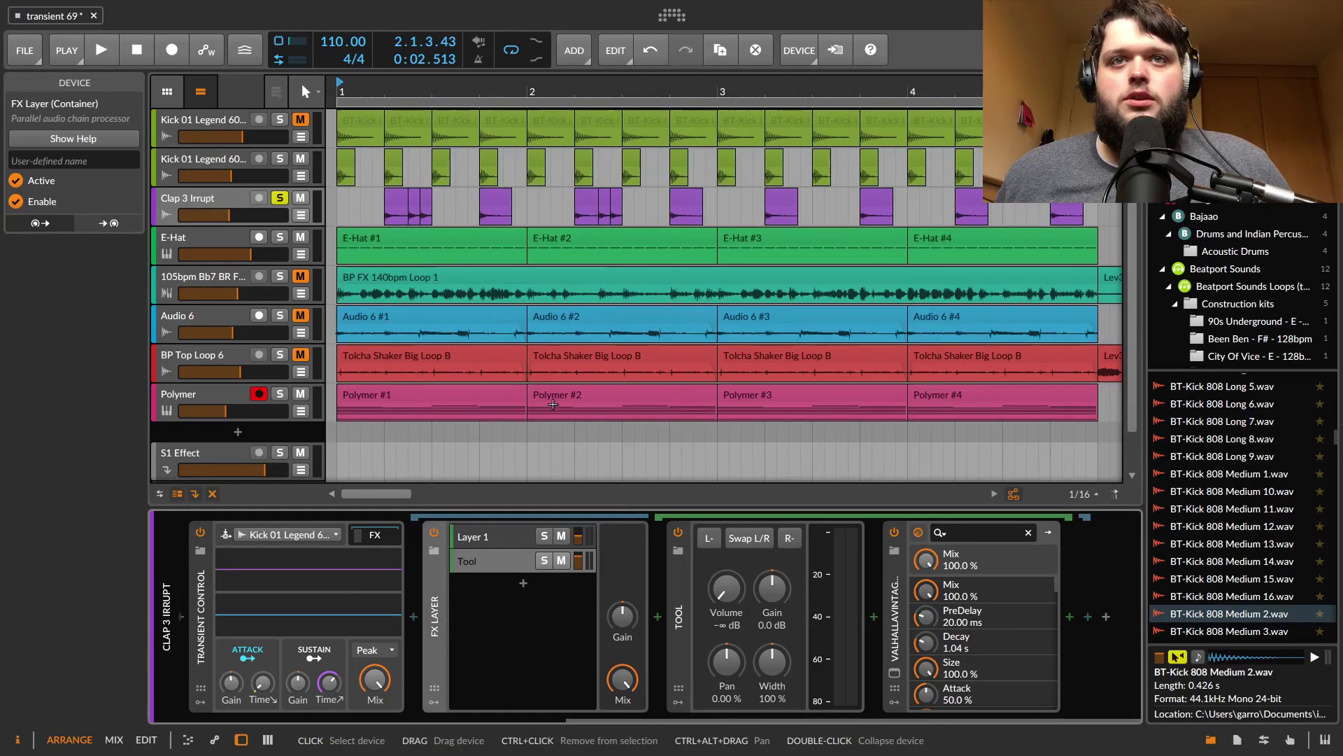
pyautogui.click(268, 536)
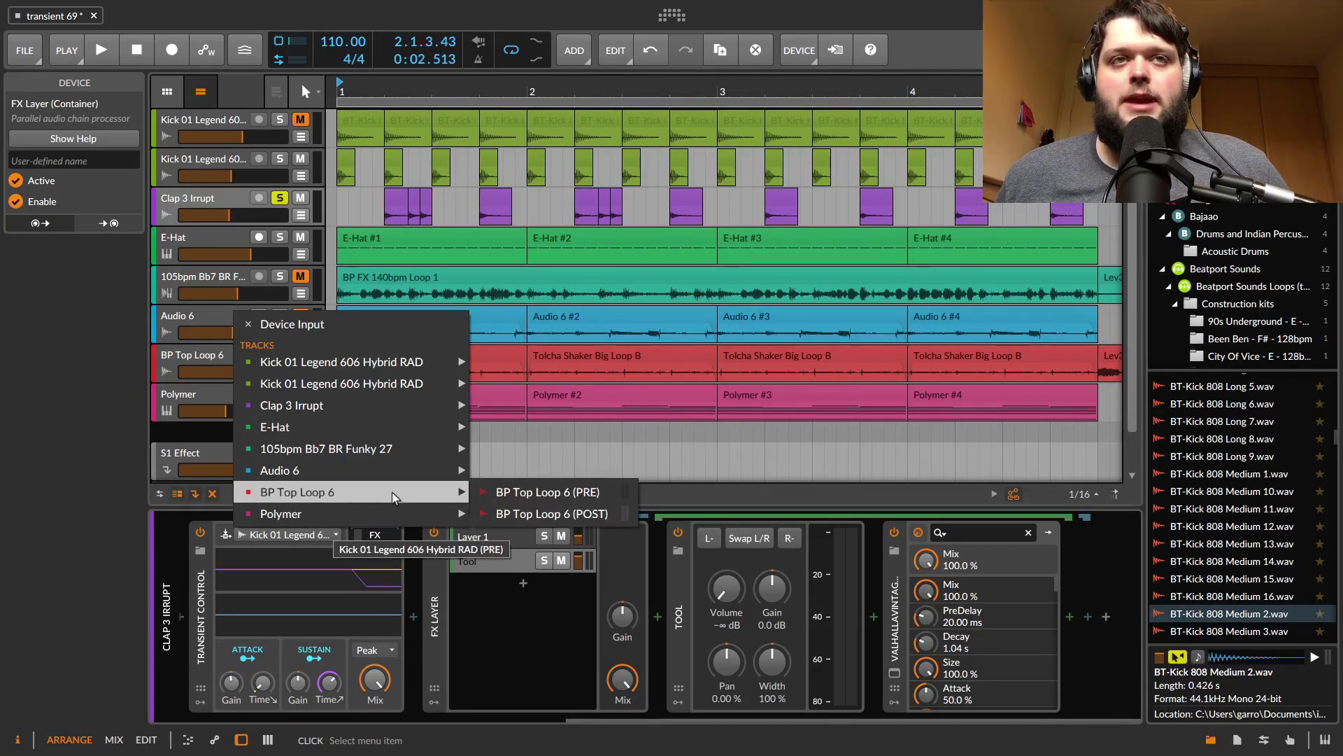
pyautogui.click(217, 565)
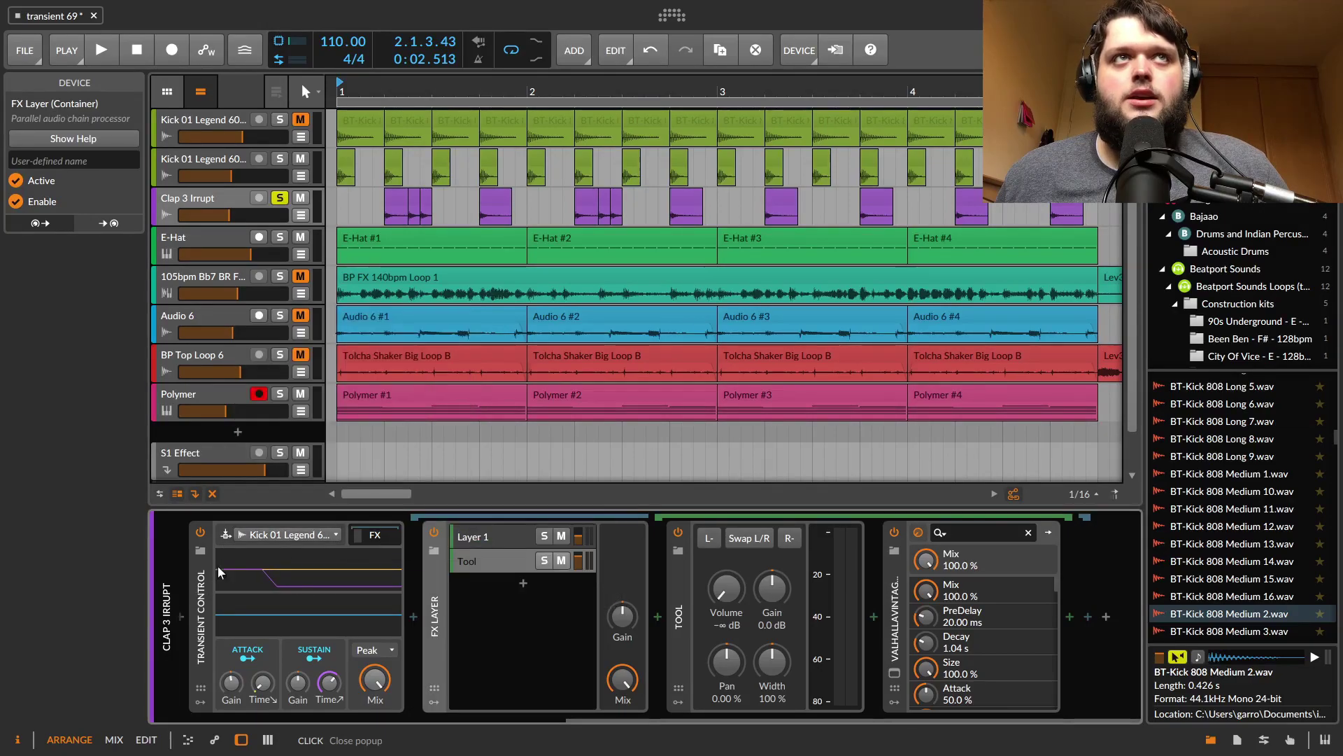
pyautogui.click(292, 536)
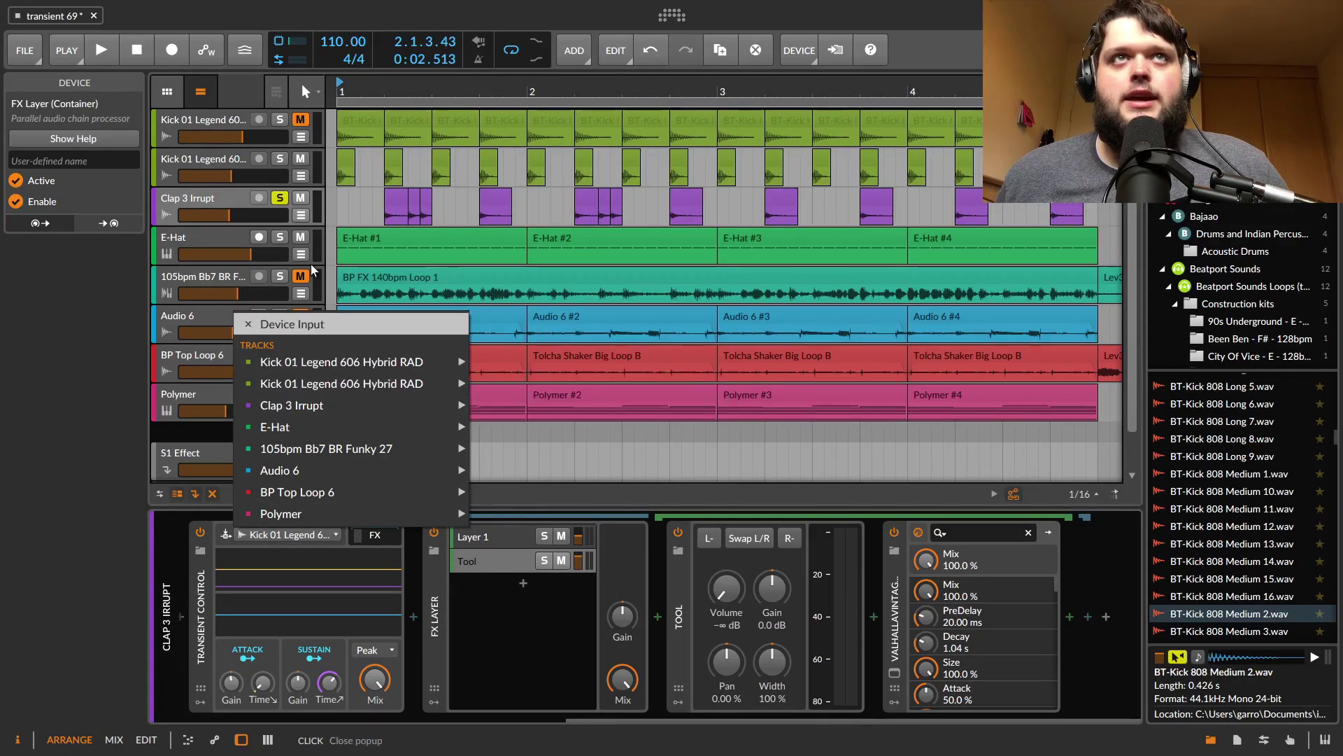
pyautogui.click(200, 163)
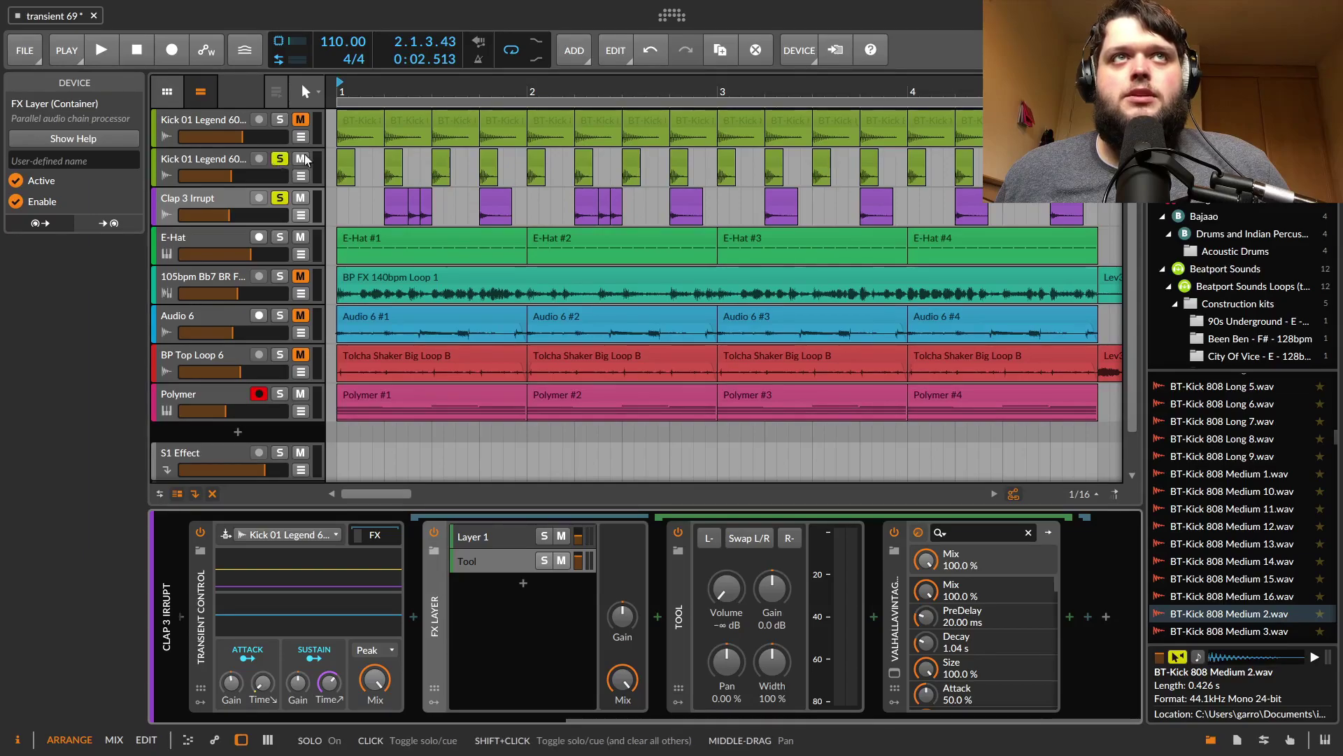
pyautogui.press('space')
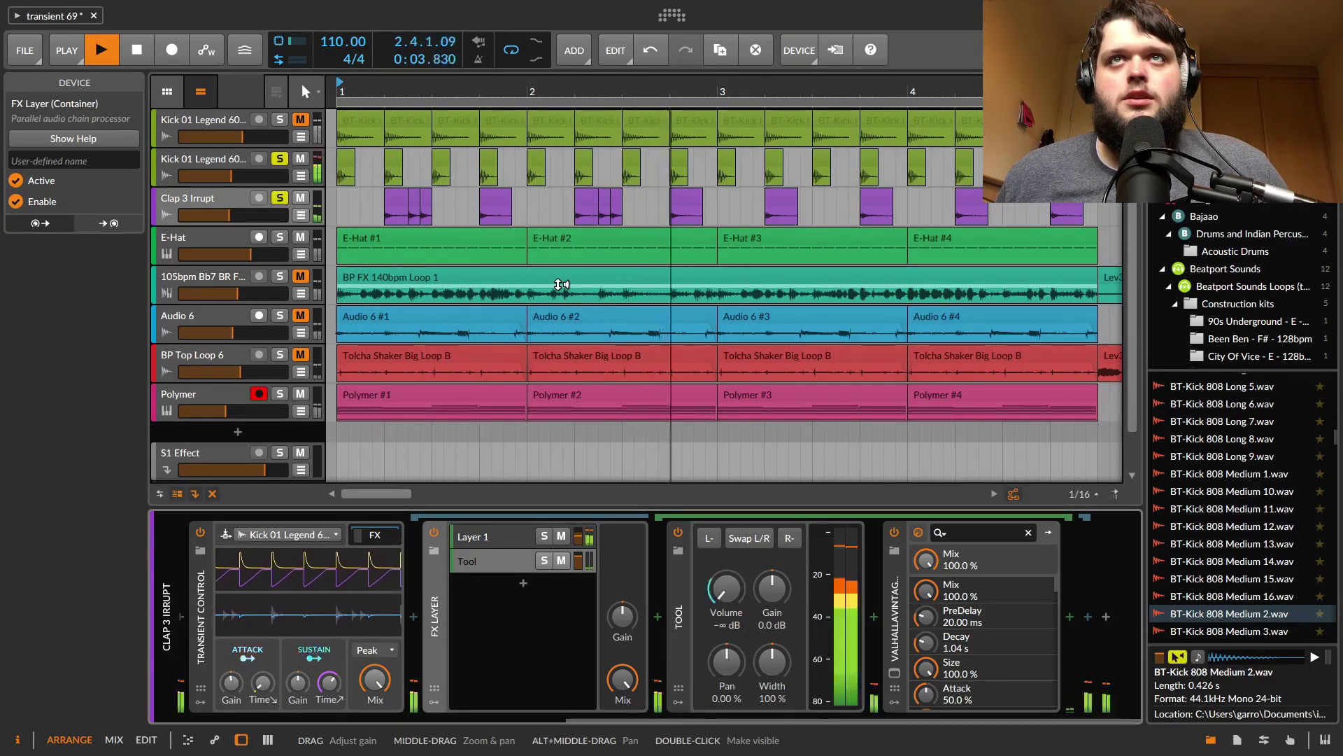
pyautogui.press('space')
# Step: Inspect Layer 1's effects and the Tool layer inside the FX Layer, then audition
pyautogui.click(505, 564)
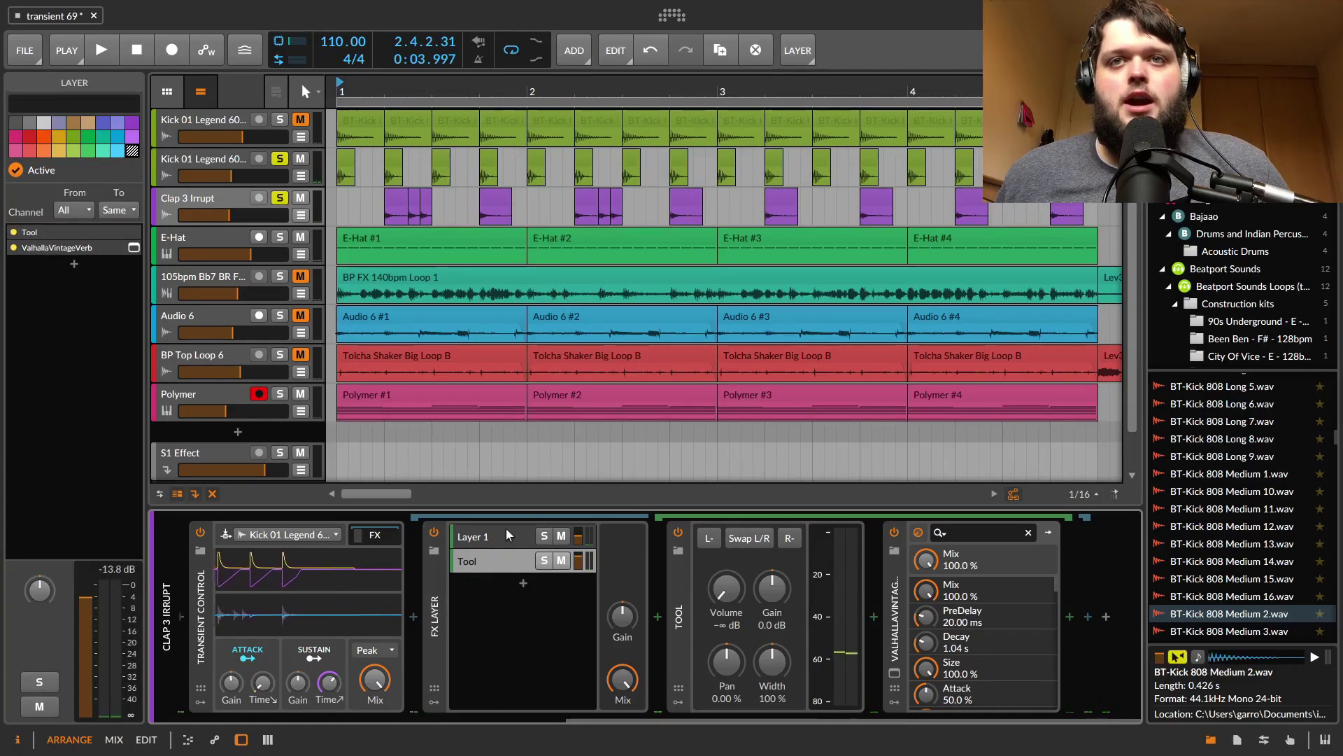
pyautogui.click(497, 533)
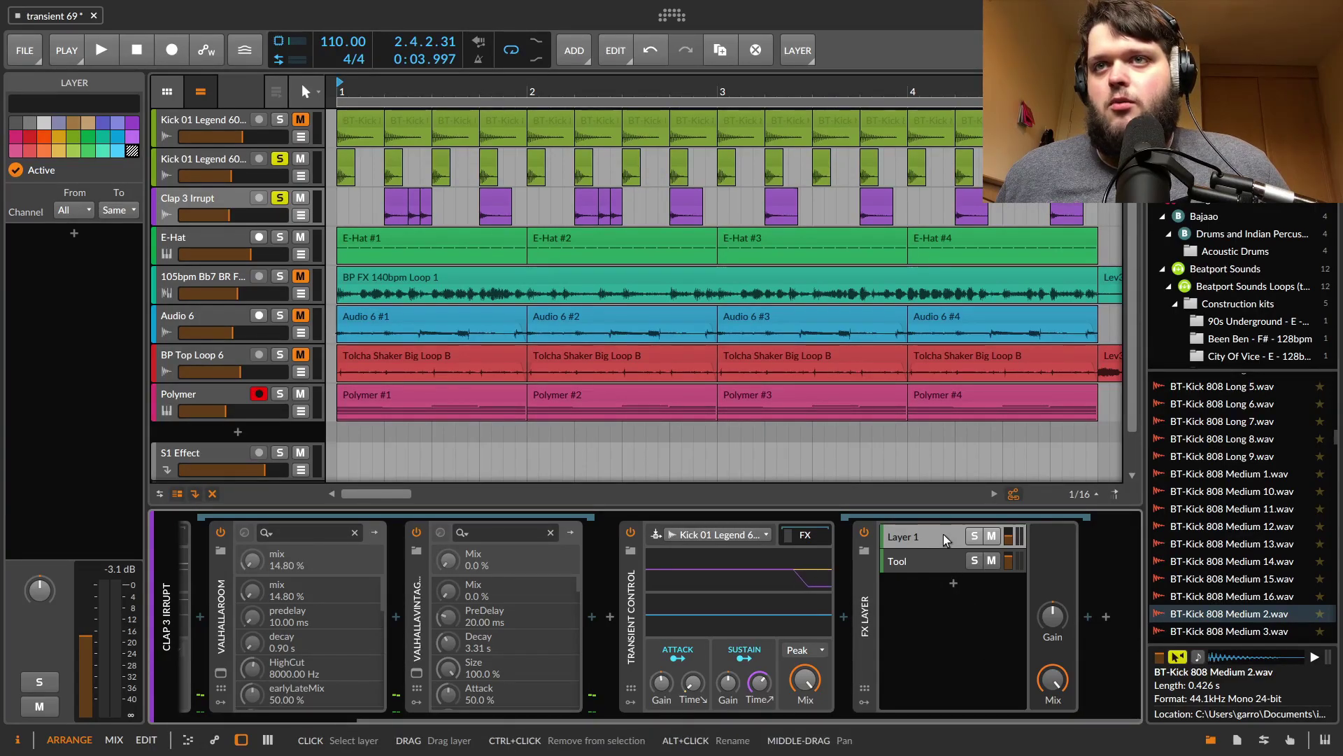
pyautogui.click(934, 561)
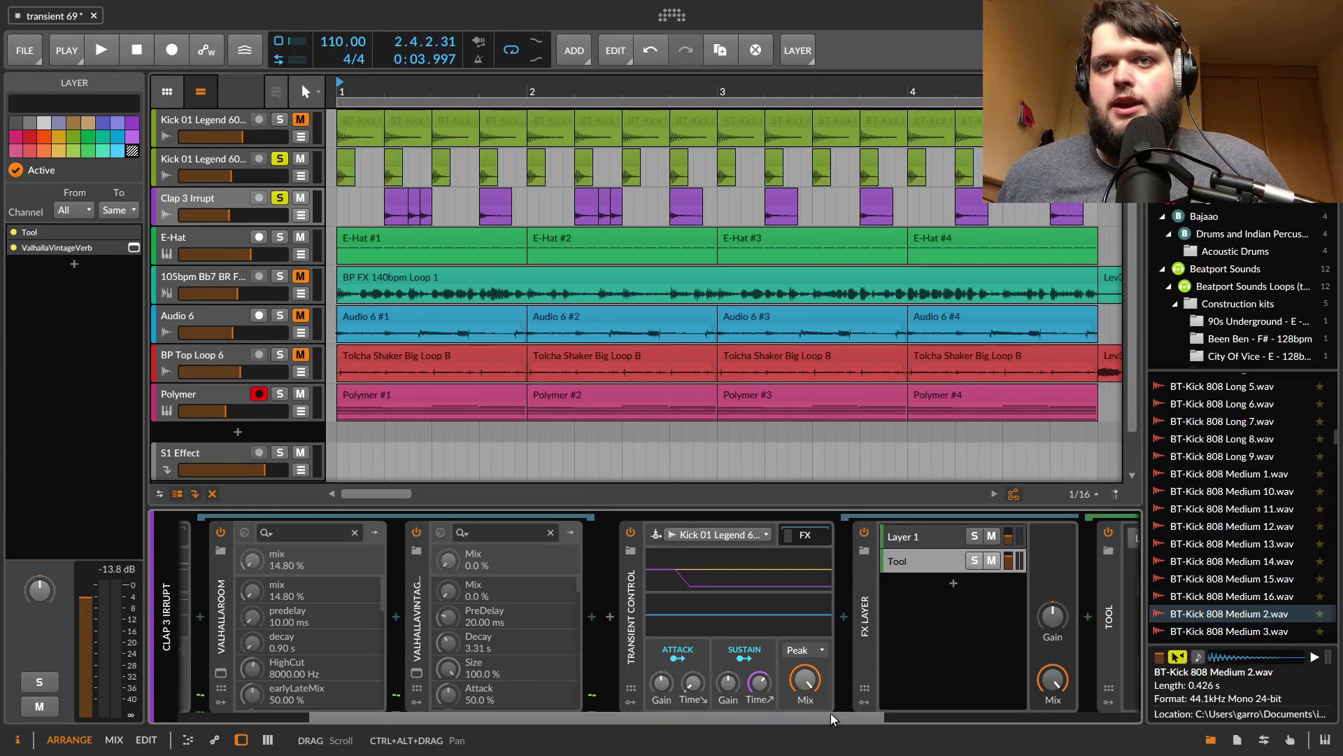
pyautogui.moveTo(830, 718); pyautogui.dragTo(1145, 714)
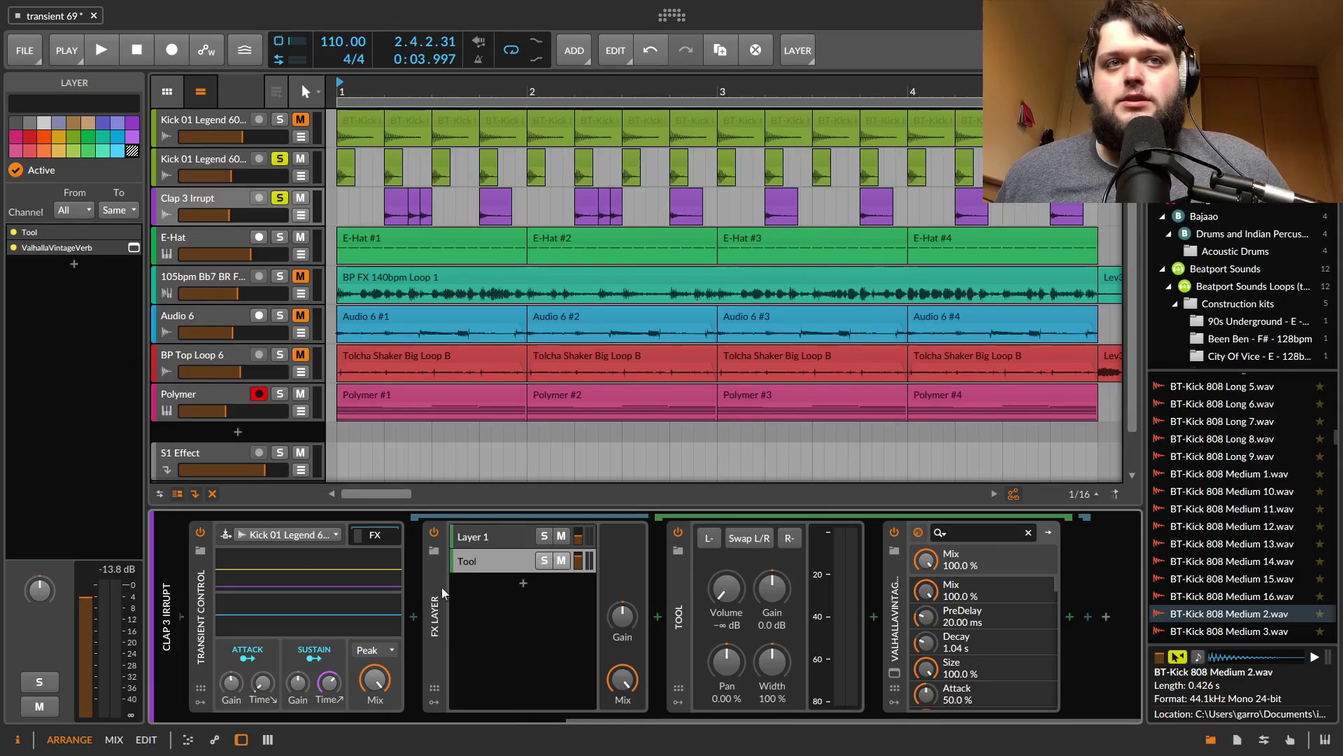
pyautogui.press('space')
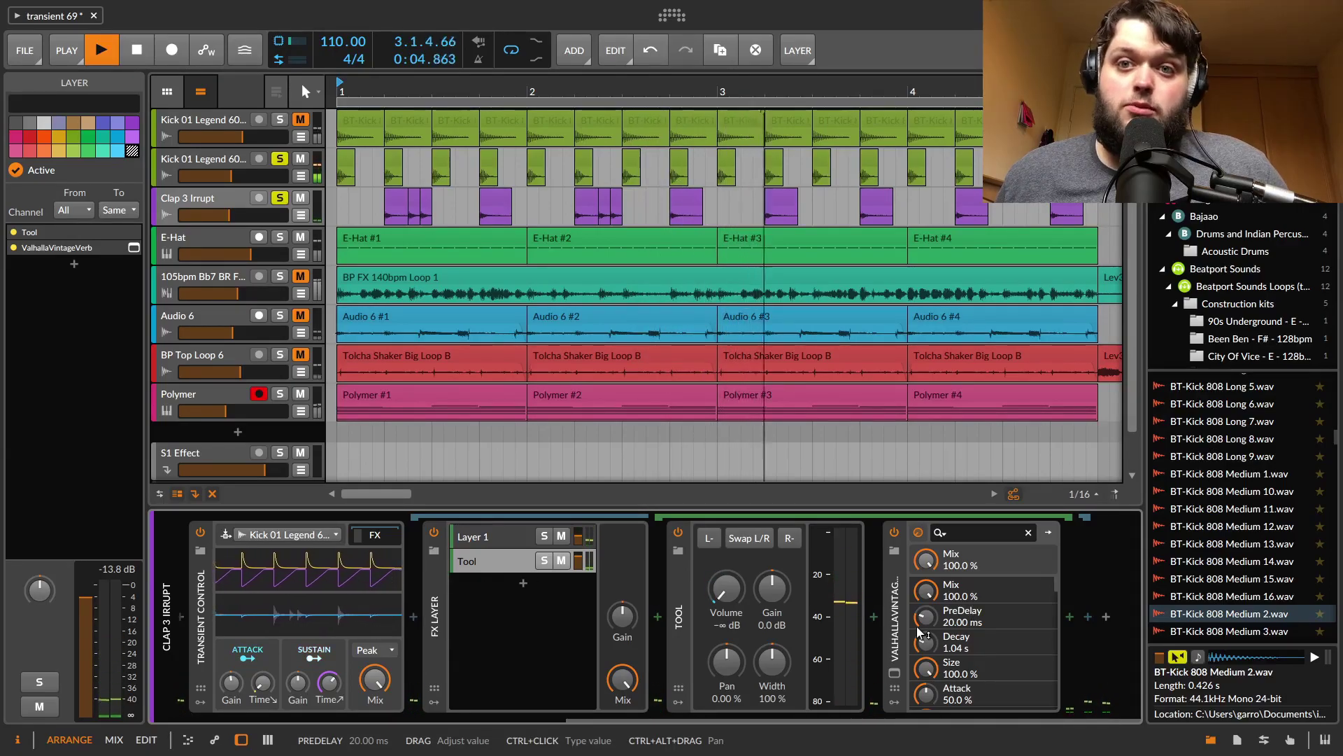
pyautogui.press('space')
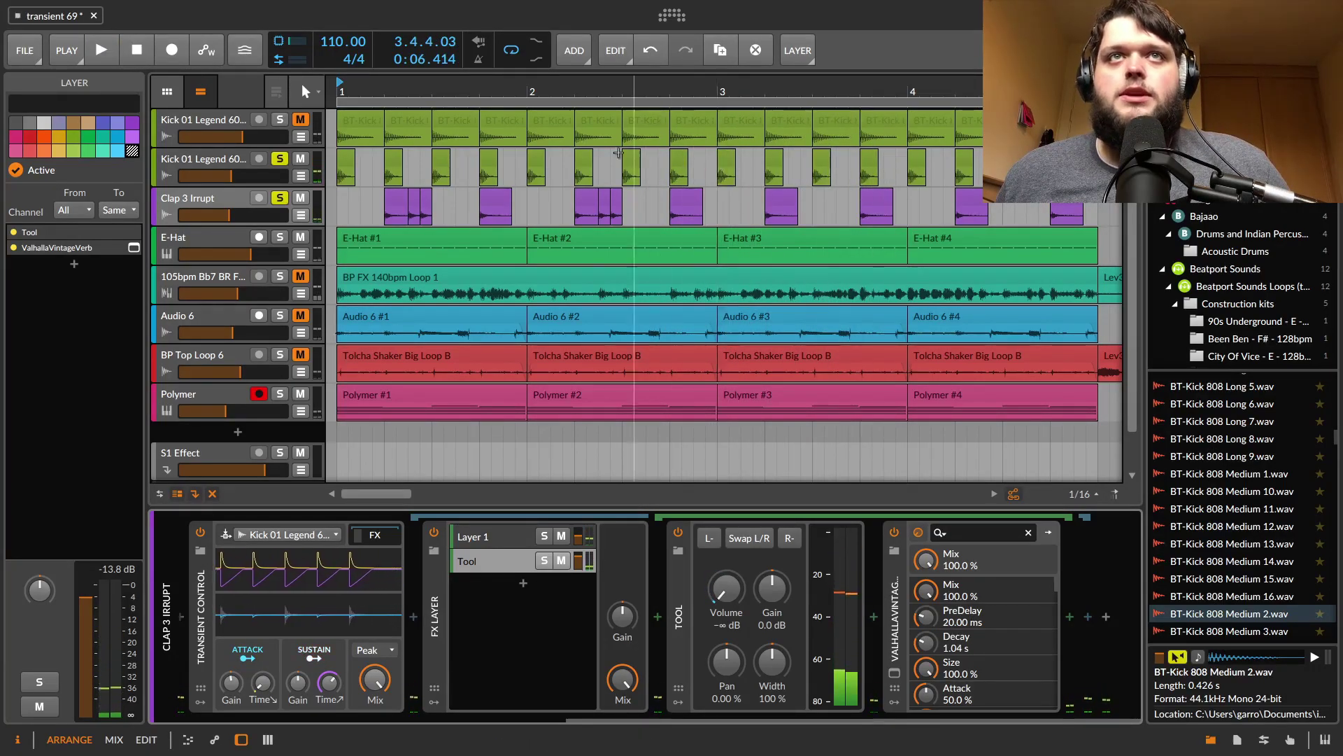
# Step: Set playback to start just after bar 1, audition, and clear the kick and clap solos
pyautogui.click(402, 94)
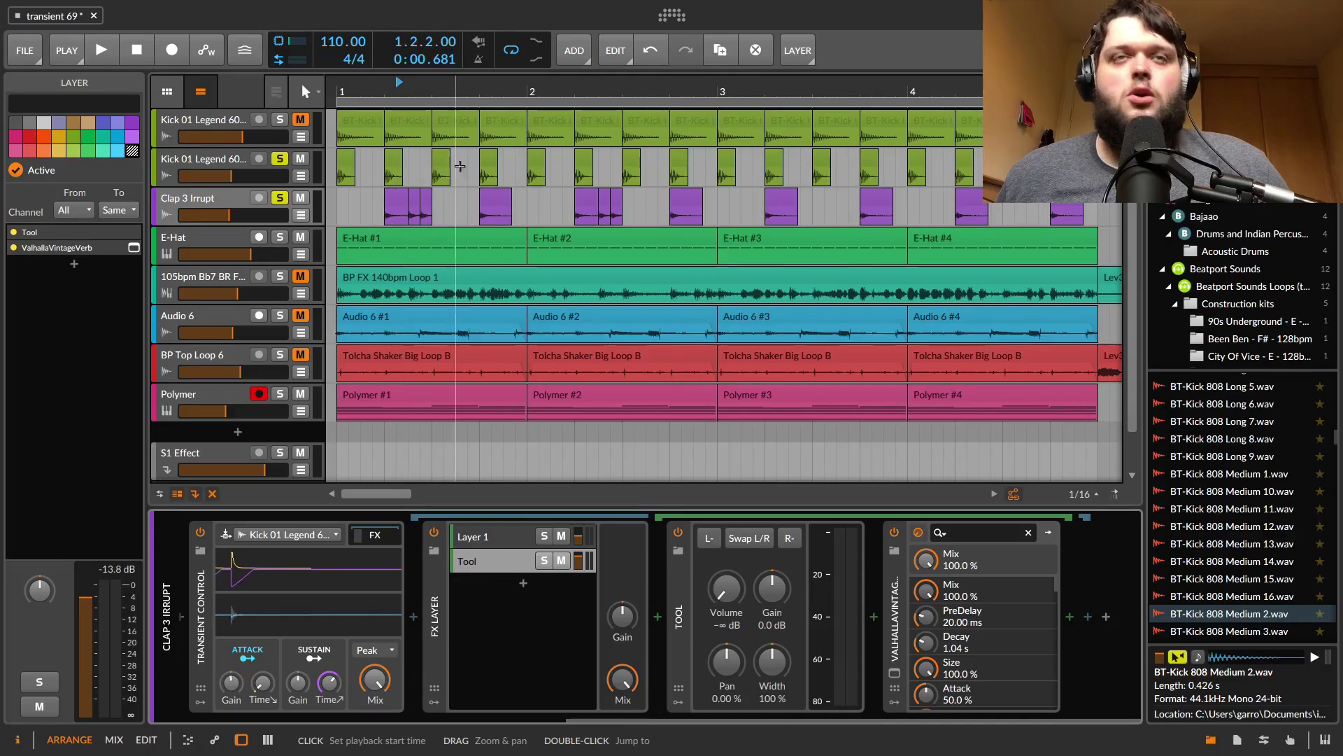
pyautogui.press('space')
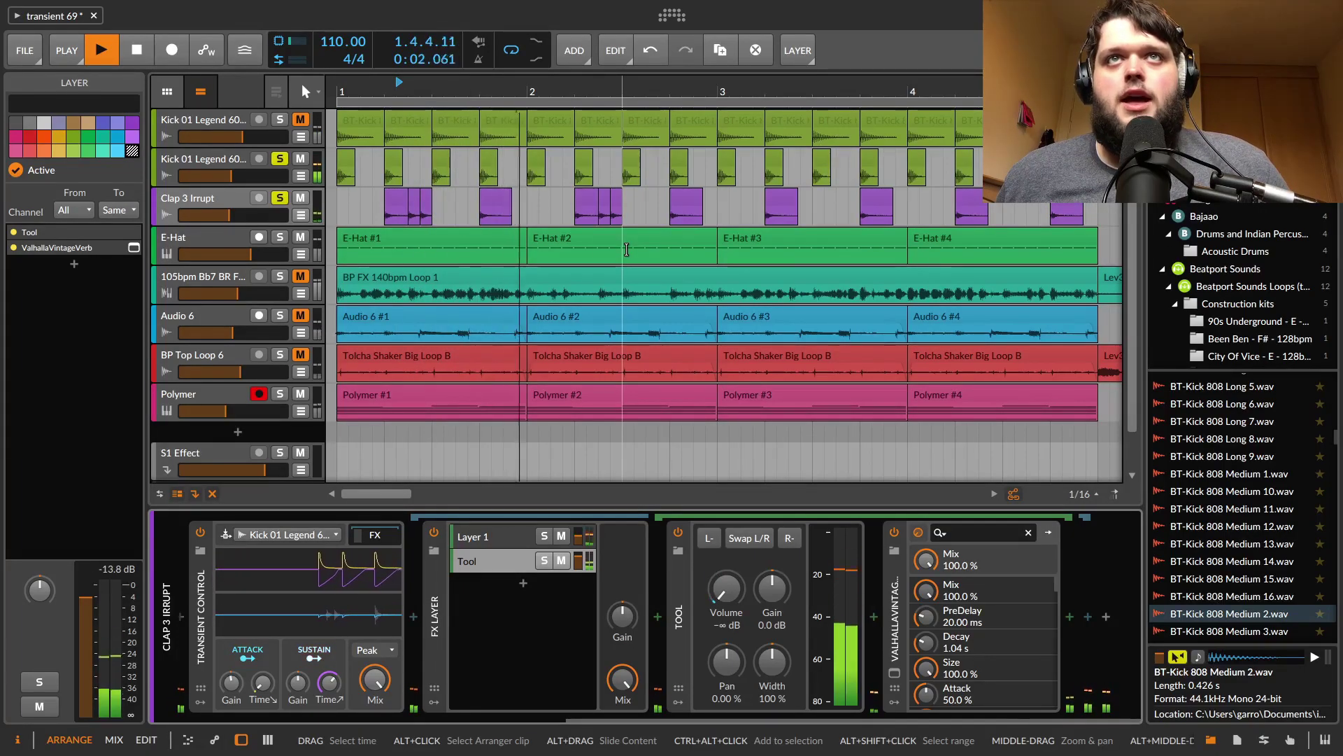
pyautogui.press('space')
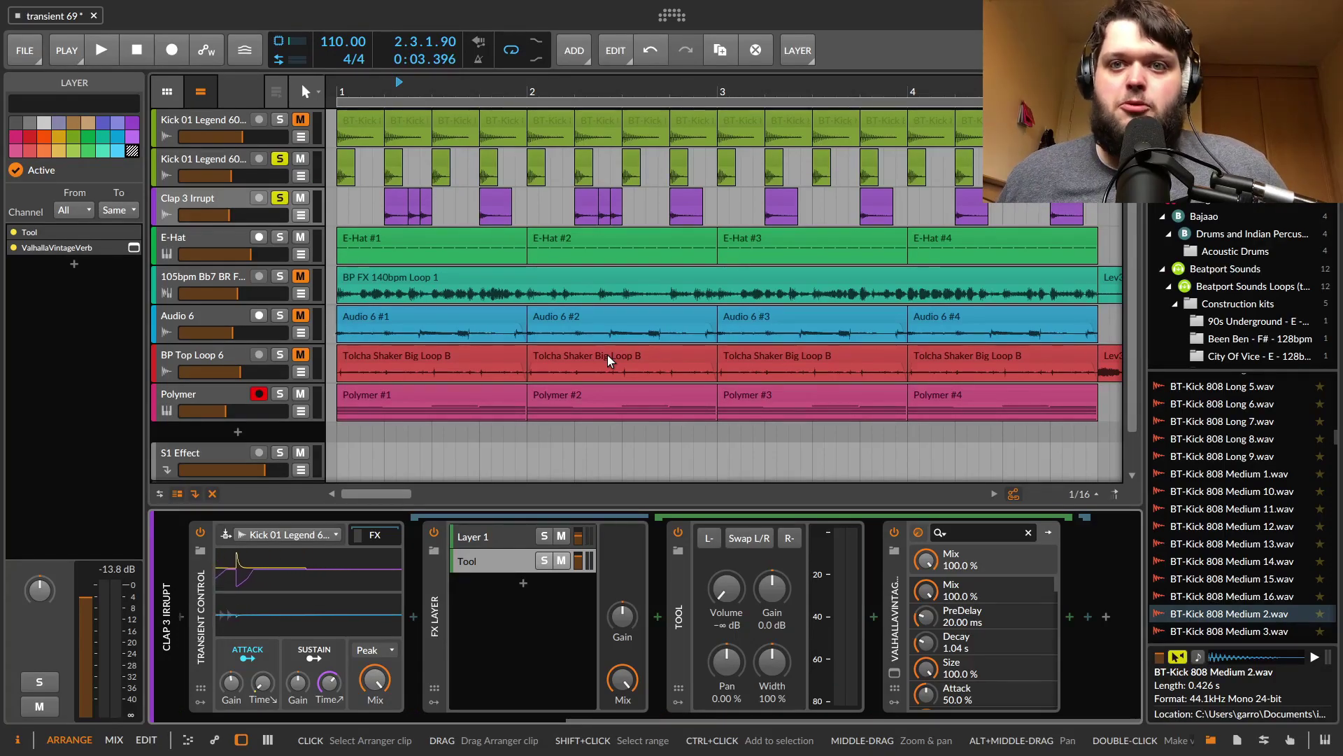
pyautogui.press('s')
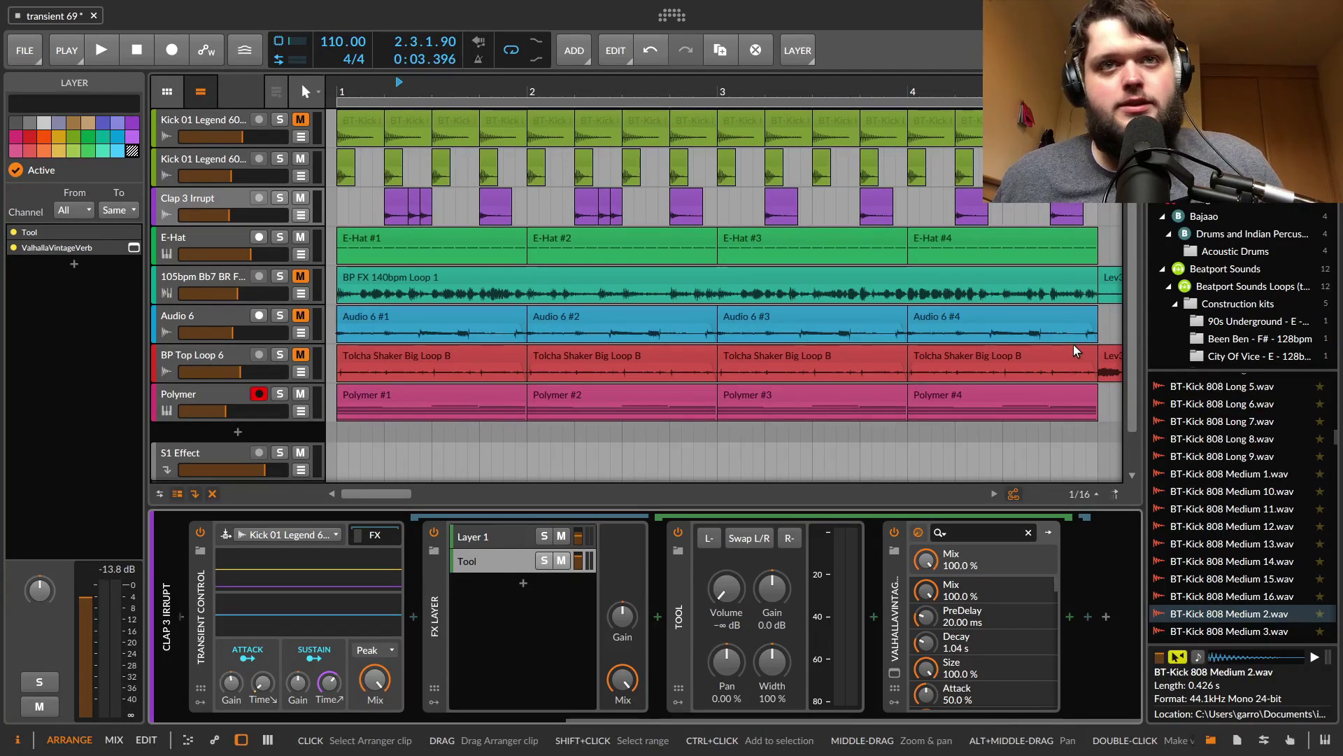
# Step: Solo the second Kick 01 Legend, Clap 3 Irrupt and E-Hat tracks
pyautogui.click(279, 160)
pyautogui.click(279, 198)
pyautogui.click(280, 237)
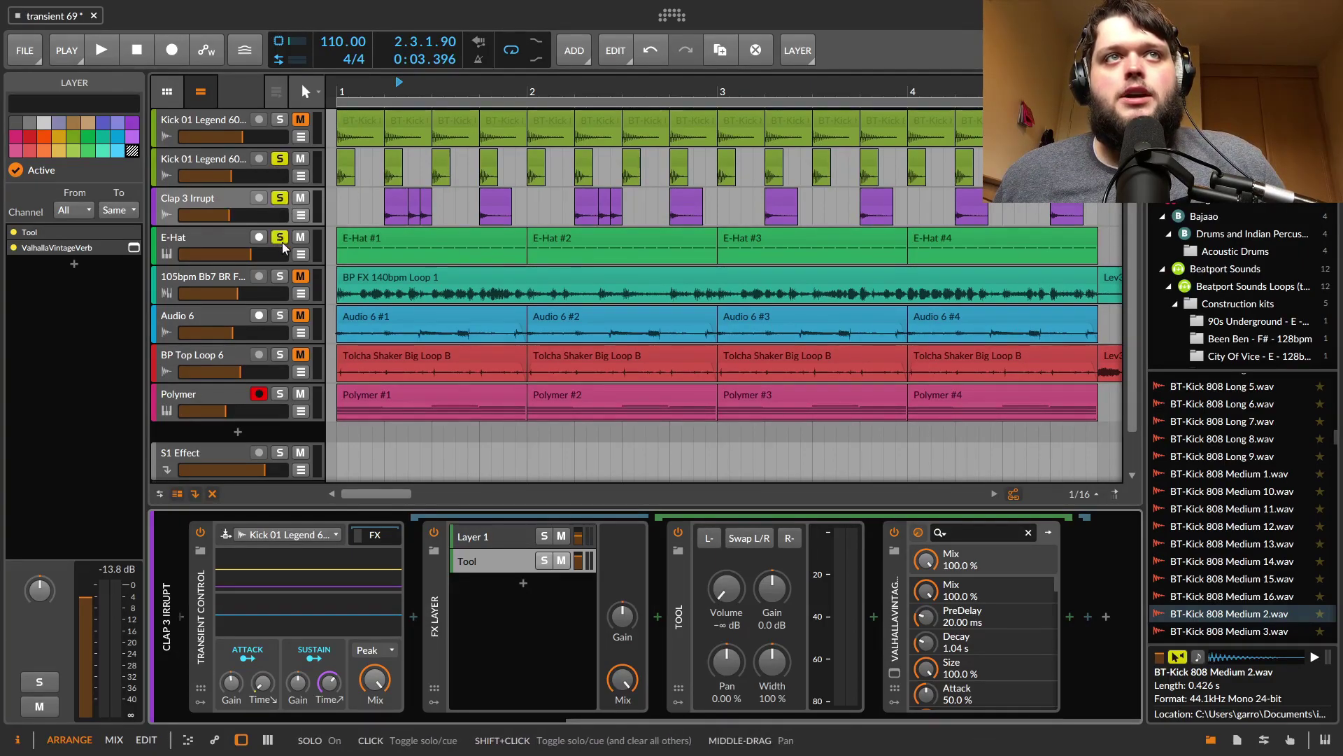
# Step: Bypass the clap's kick-sidechained Transient Control, audition, then unsolo the second kick and replay
pyautogui.click(200, 532)
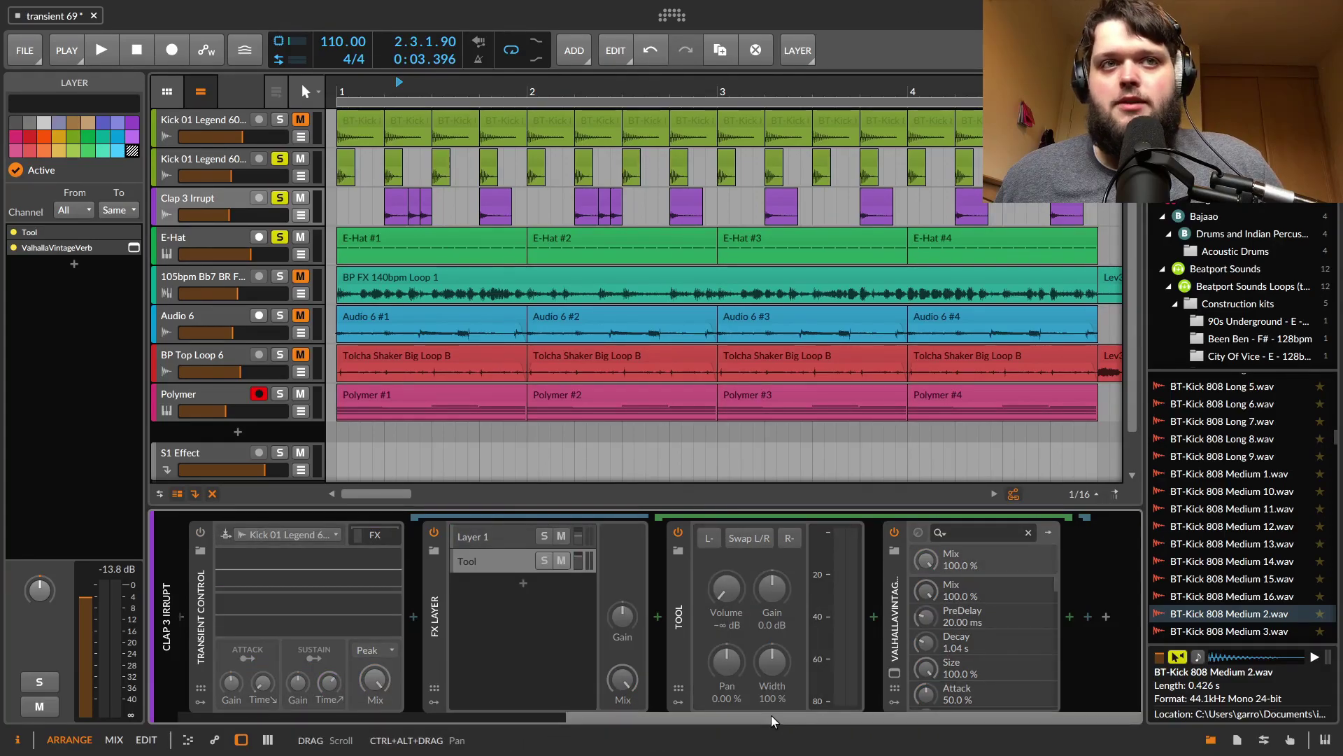
pyautogui.moveTo(773, 721); pyautogui.dragTo(384, 721)
pyautogui.press('space')
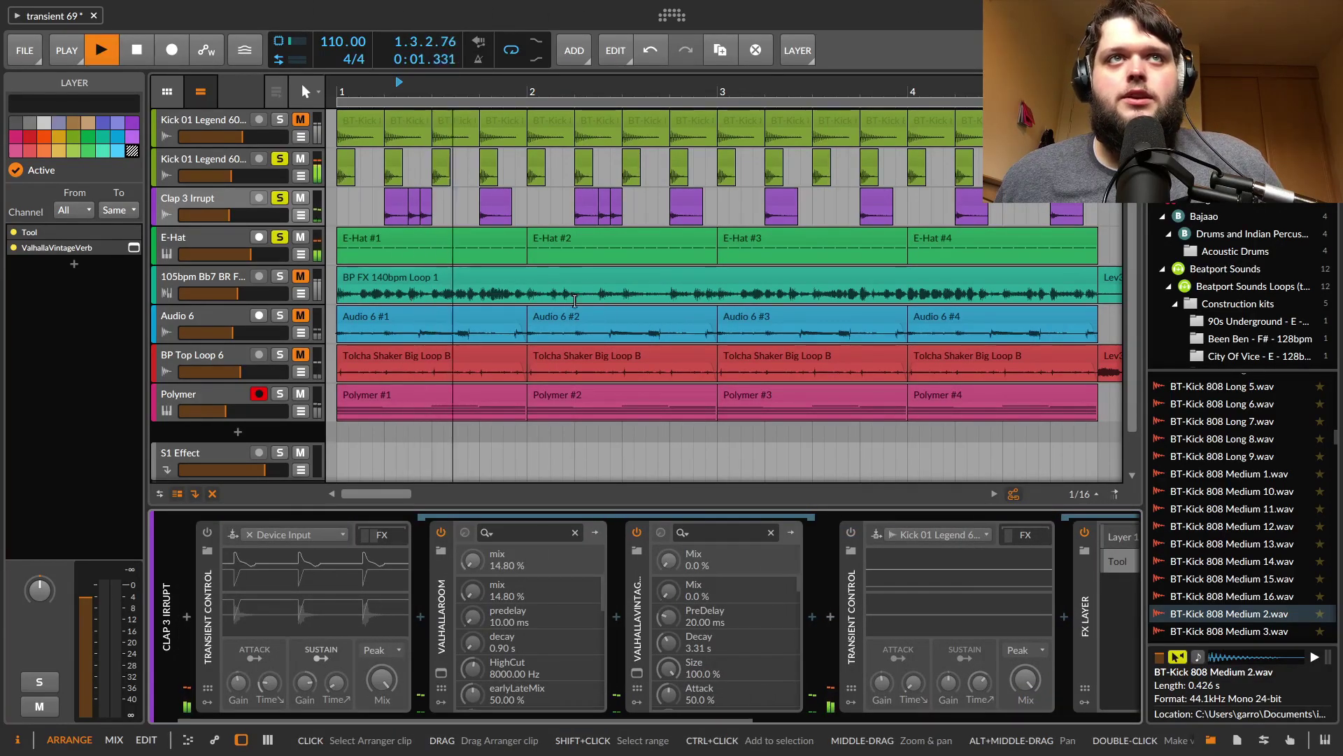
pyautogui.press('space')
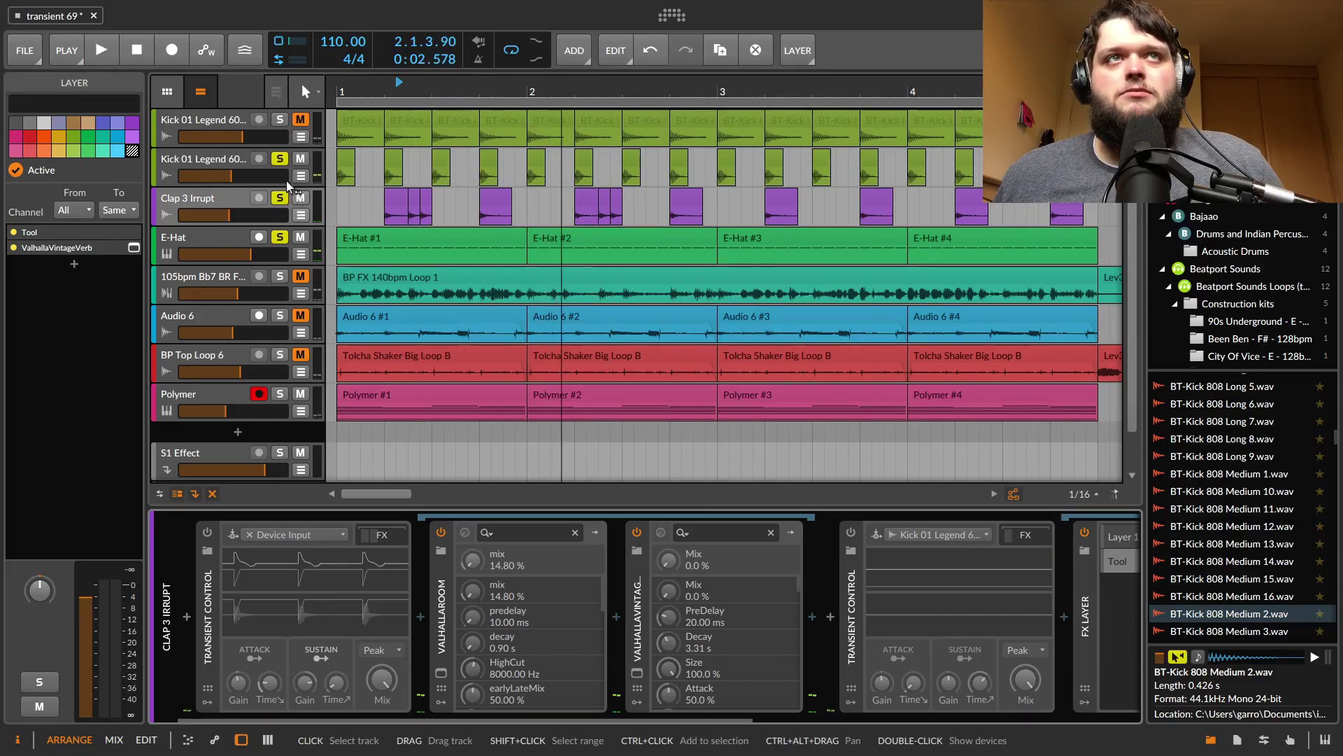
pyautogui.click(277, 160)
pyautogui.press('space')
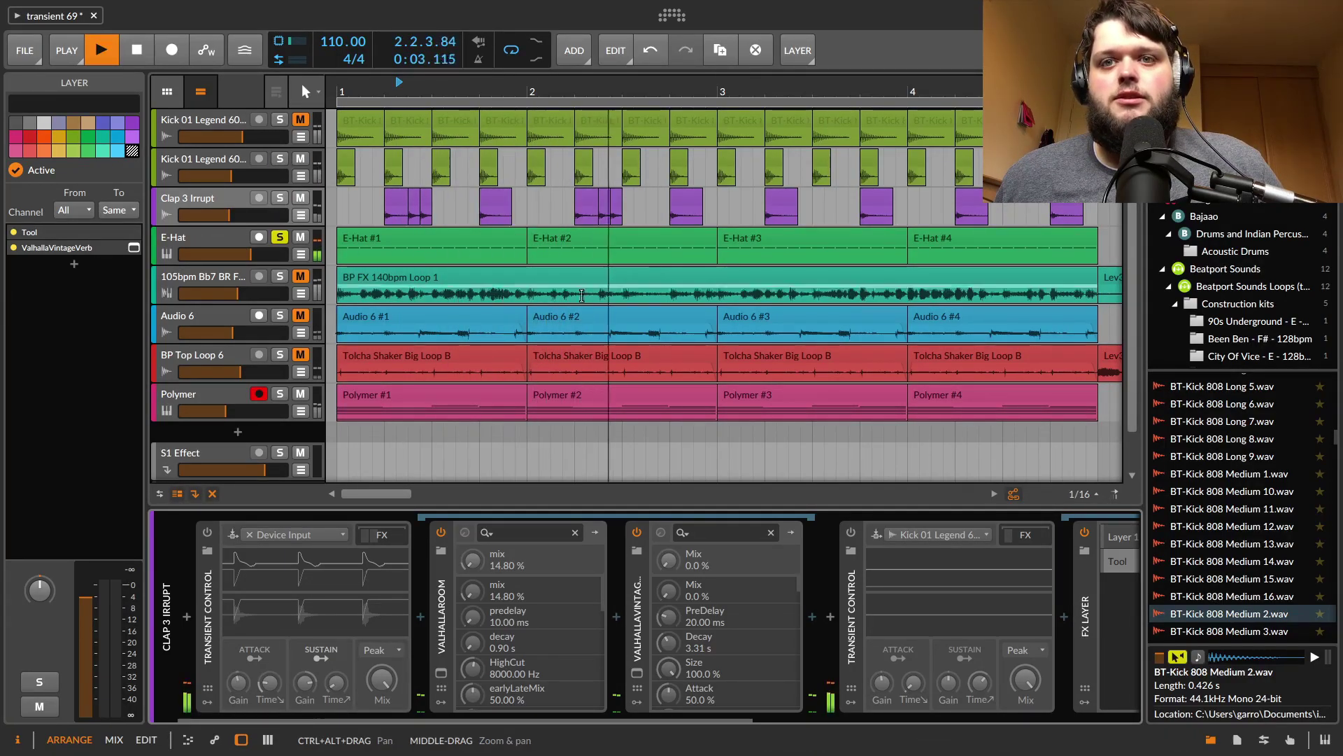
# Step: Select the E-Hat track, stop playback and open its effects chain
pyautogui.click(198, 239)
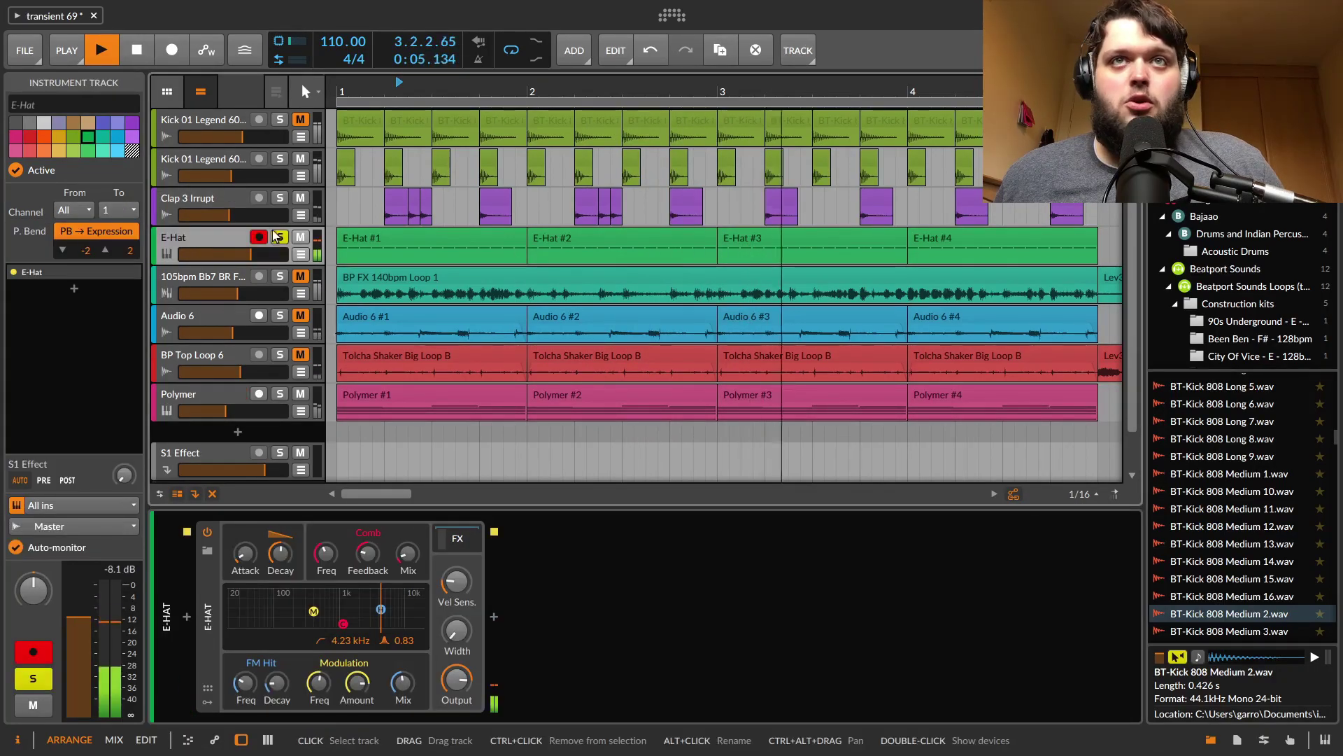
pyautogui.press('space')
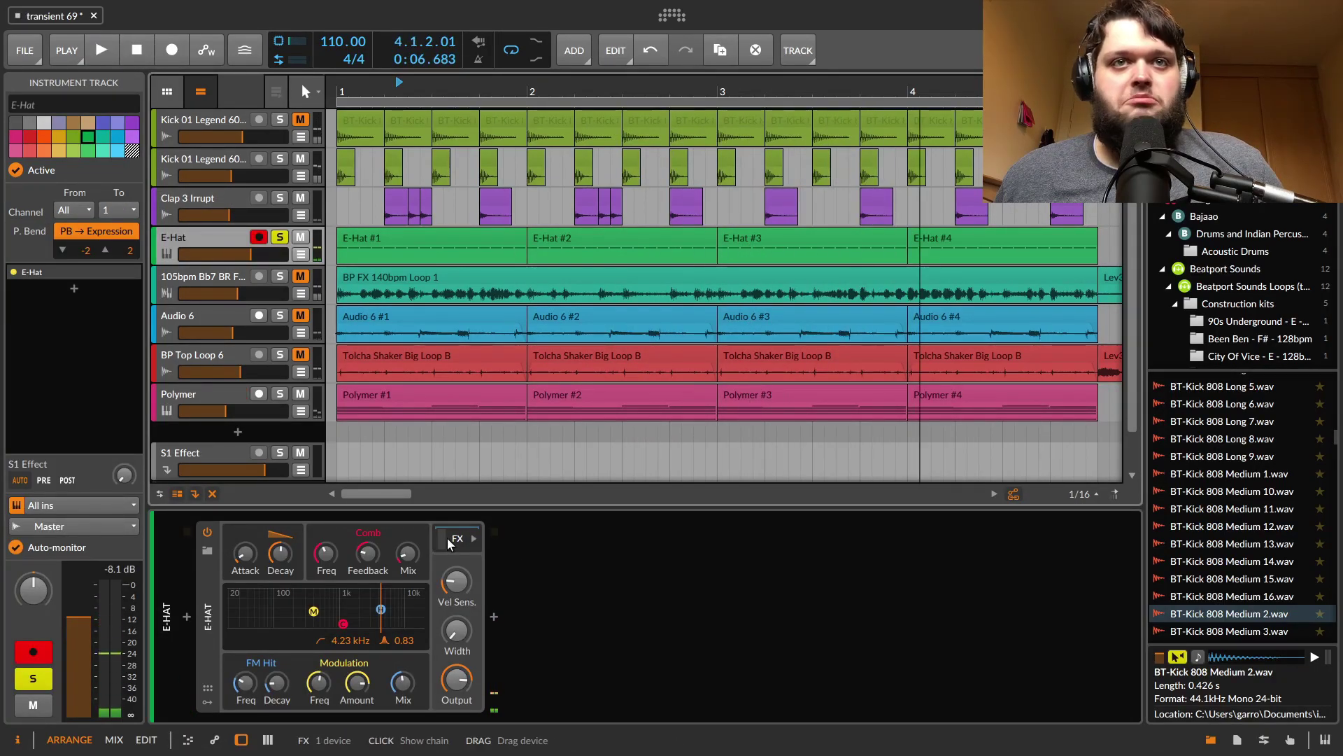
pyautogui.click(457, 539)
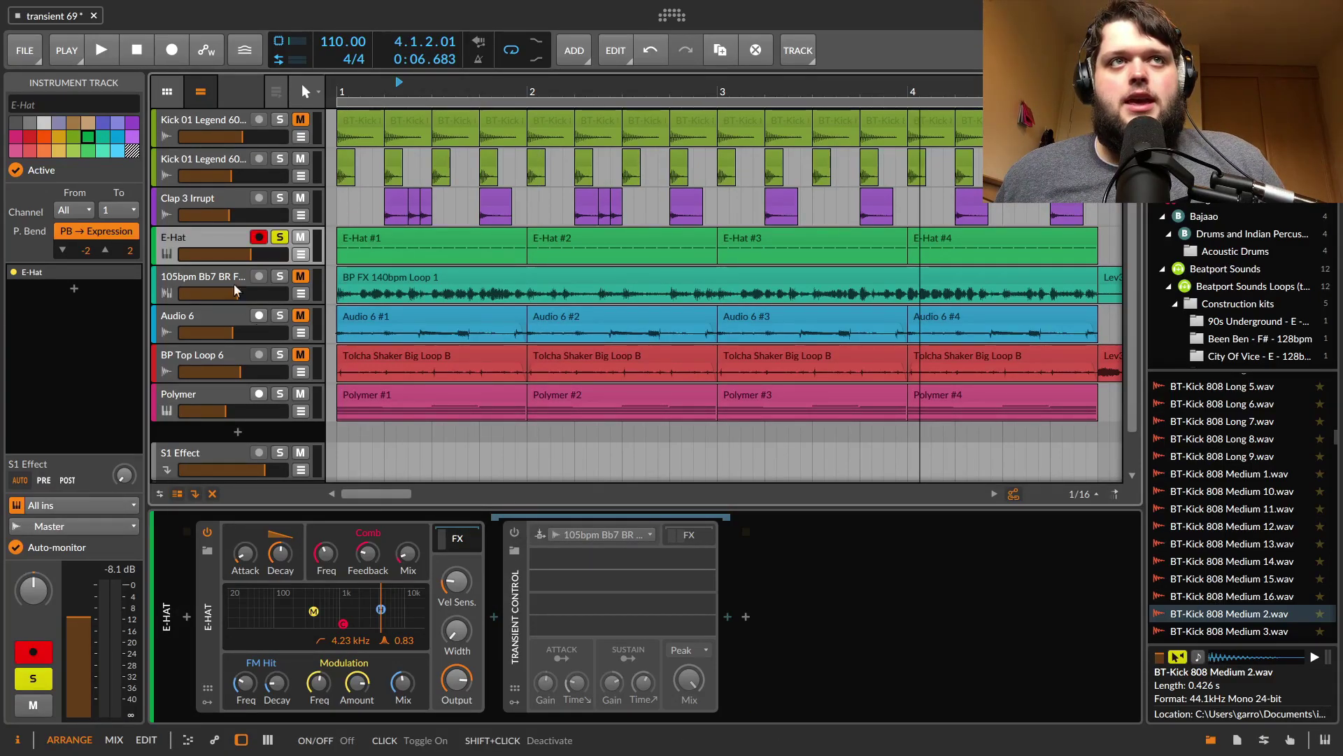
# Step: Solo the 105bpm Bb7 BR Funky 27 loop, lower it to -13.1 dB, unsolo, and reselect E-Hat
pyautogui.click(179, 281)
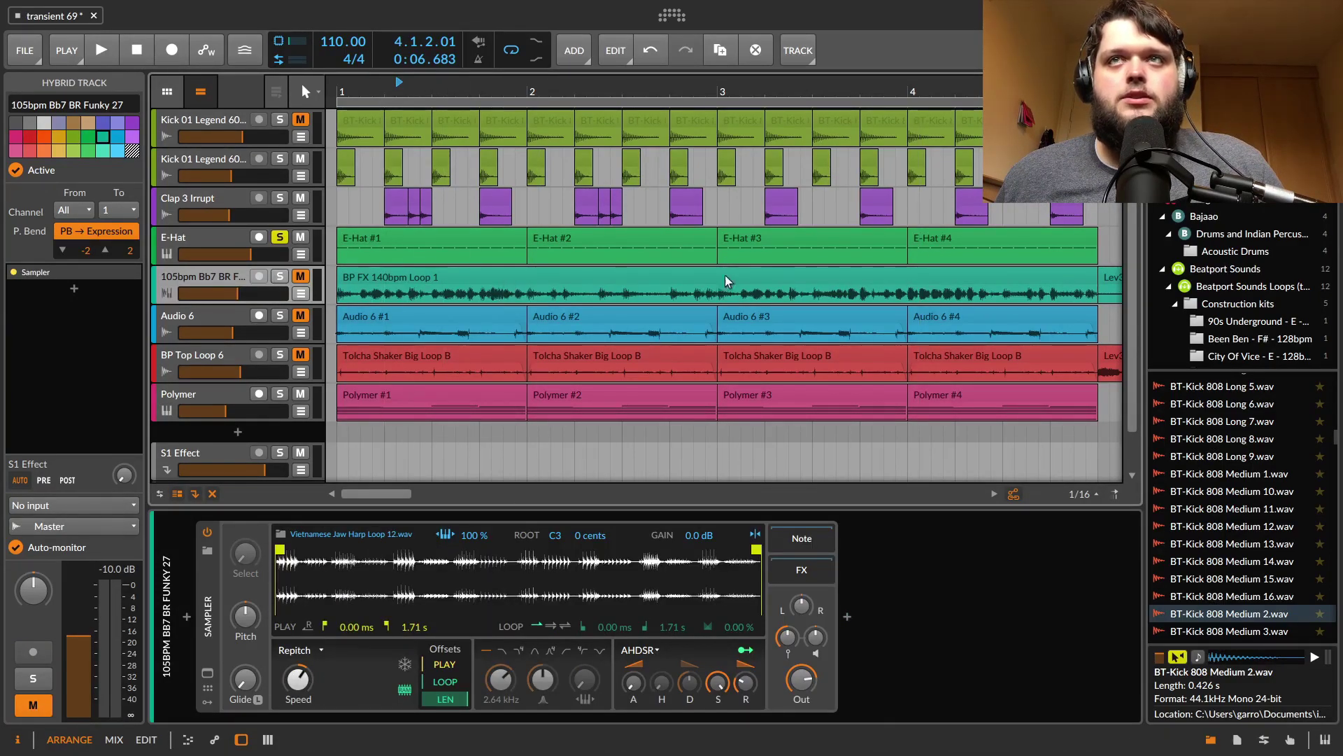
pyautogui.click(280, 276)
pyautogui.press('space')
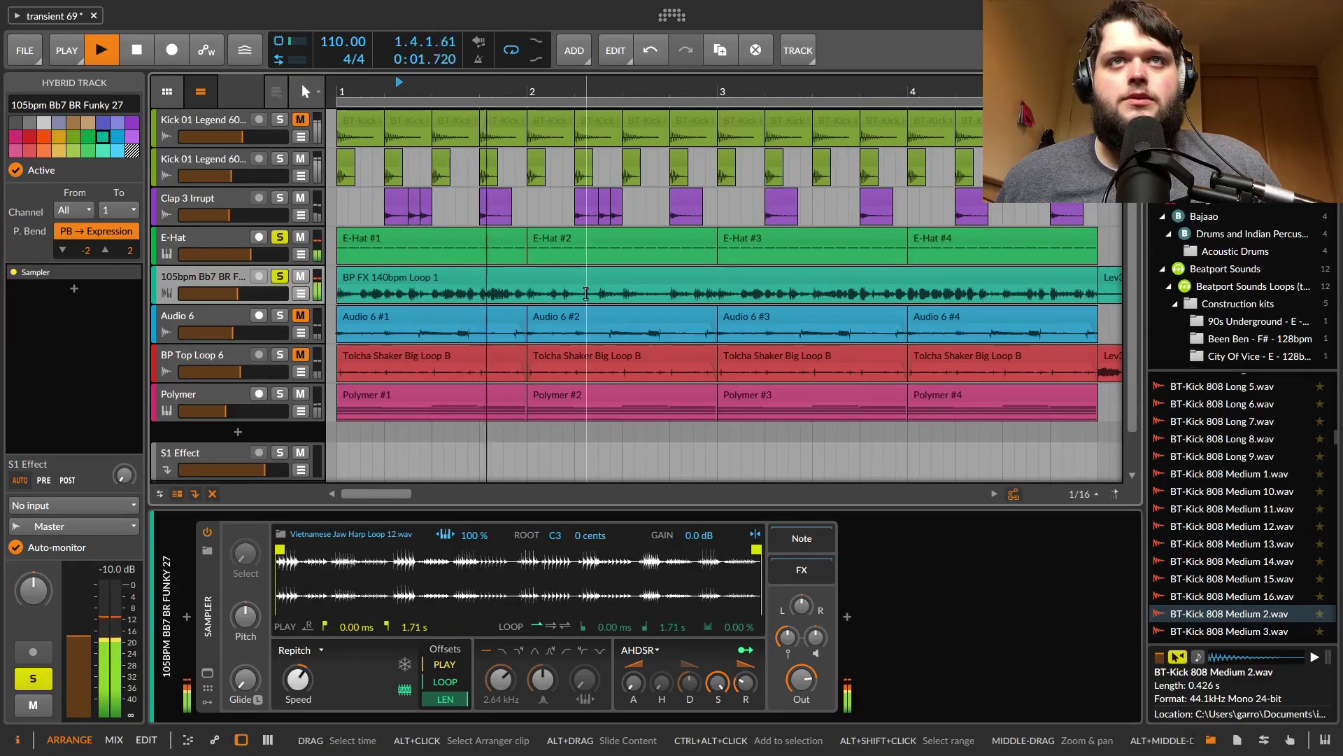
pyautogui.moveTo(237, 293); pyautogui.dragTo(231, 293)
pyautogui.click(279, 276)
pyautogui.press('space')
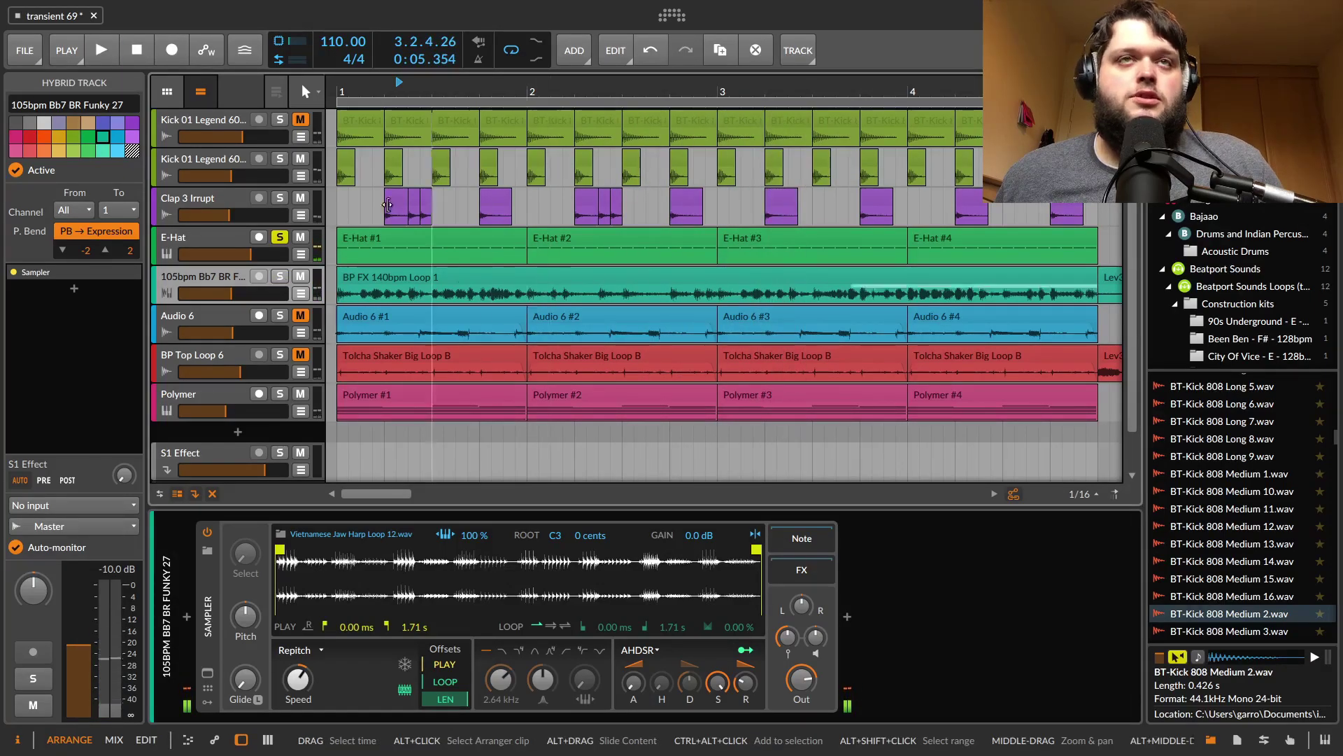
pyautogui.click(193, 238)
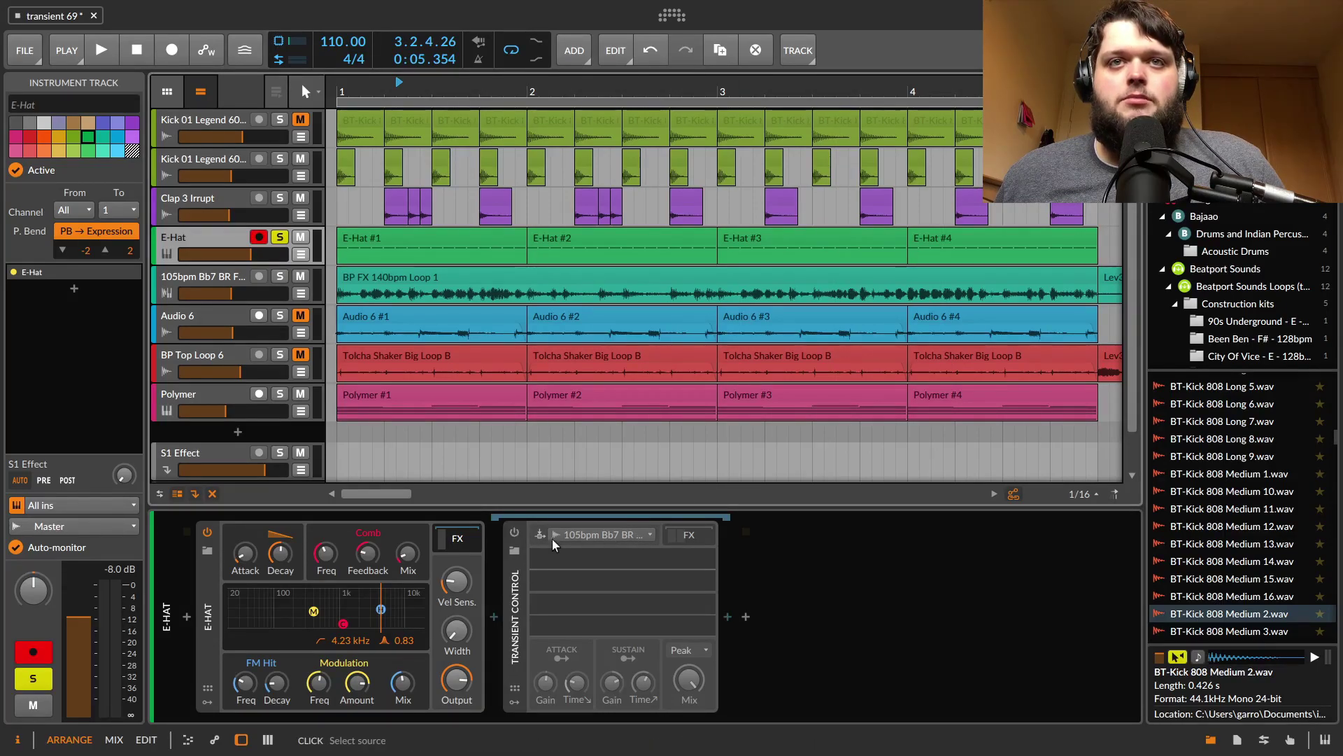
# Step: Enable E-Hat's Transient Control, confirm its 105bpm loop sidechain, and expand the chain to Tool and Delay-2
pyautogui.click(513, 531)
pyautogui.click(609, 535)
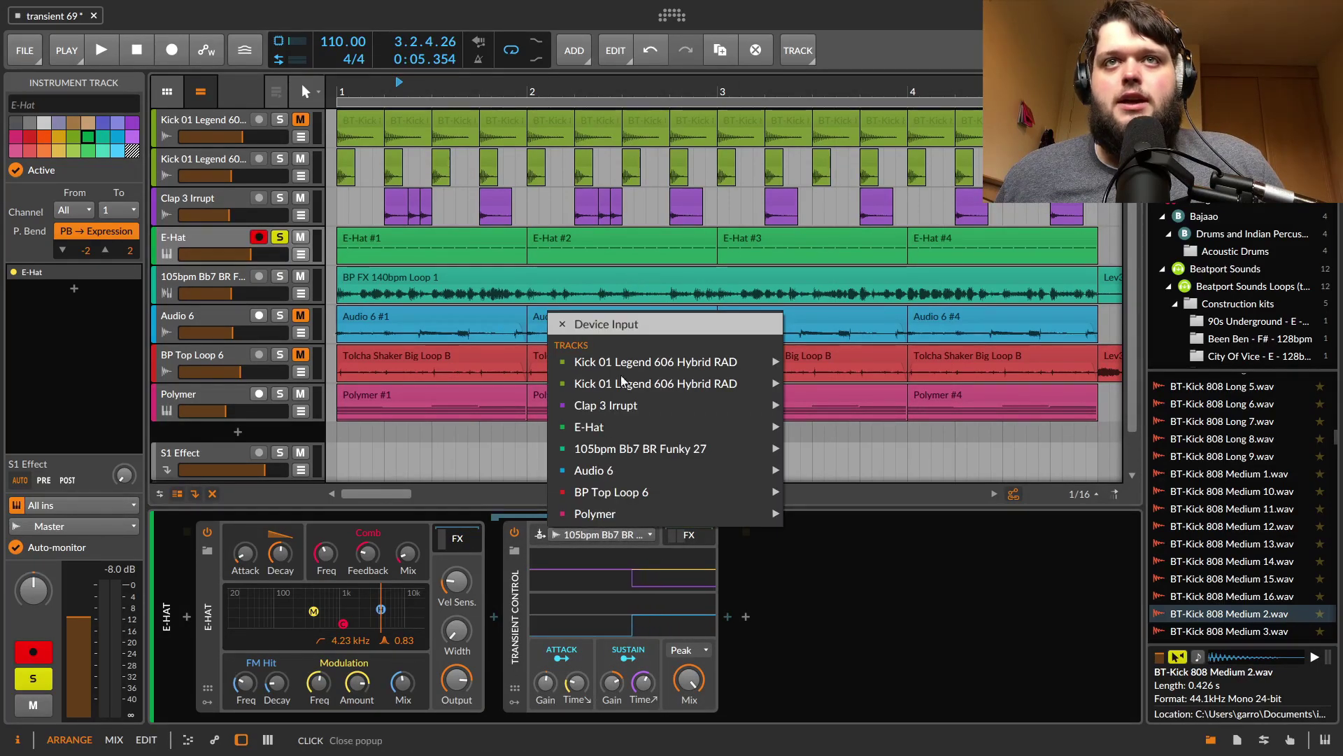
pyautogui.click(513, 607)
pyautogui.click(603, 533)
pyautogui.click(515, 593)
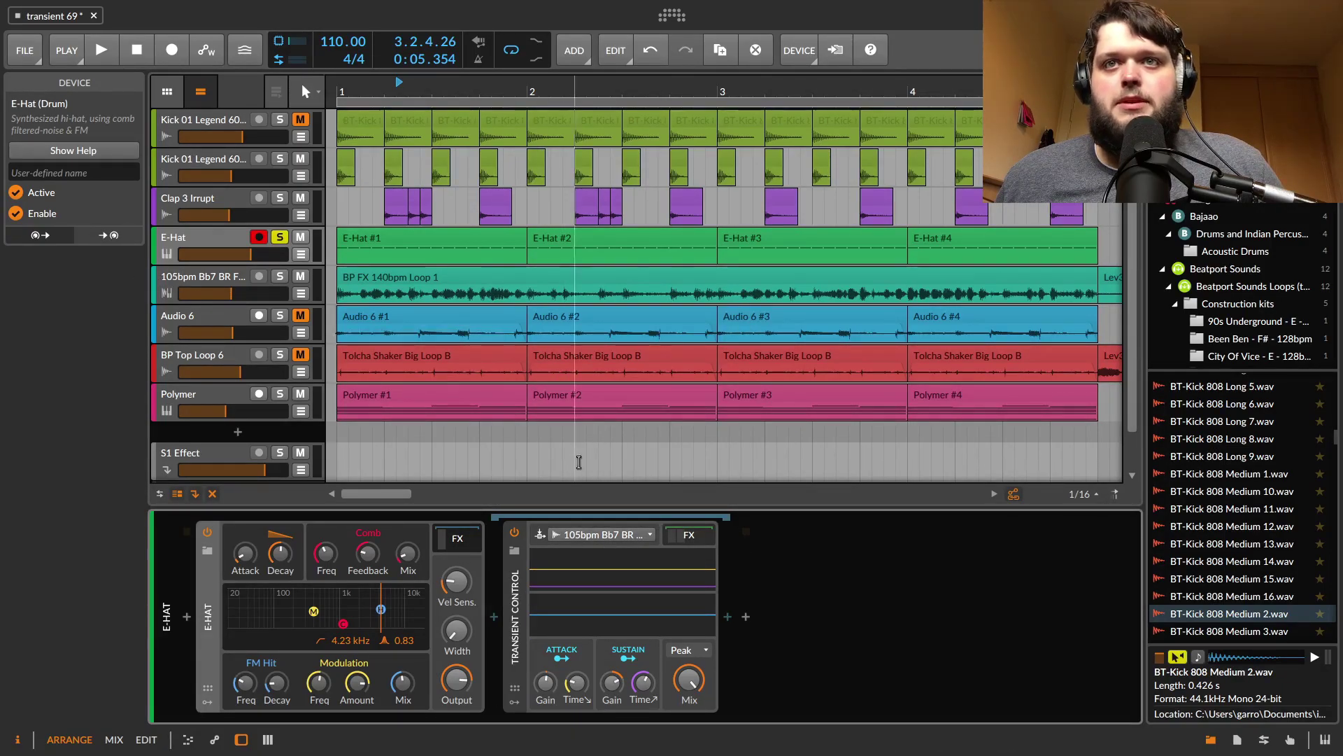
pyautogui.click(681, 536)
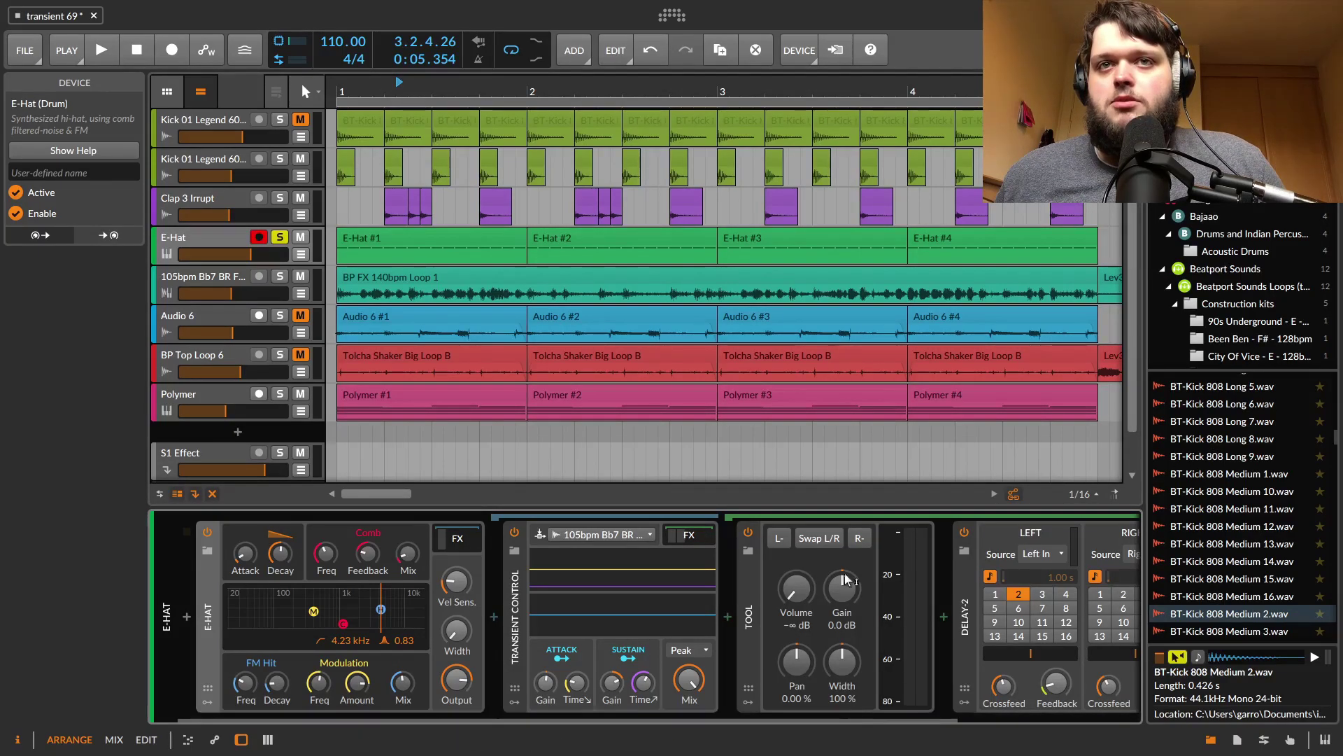
# Step: Map Transient Control's attack to Tool volume and sustain to Delay-2's FB FX mix
pyautogui.click(561, 657)
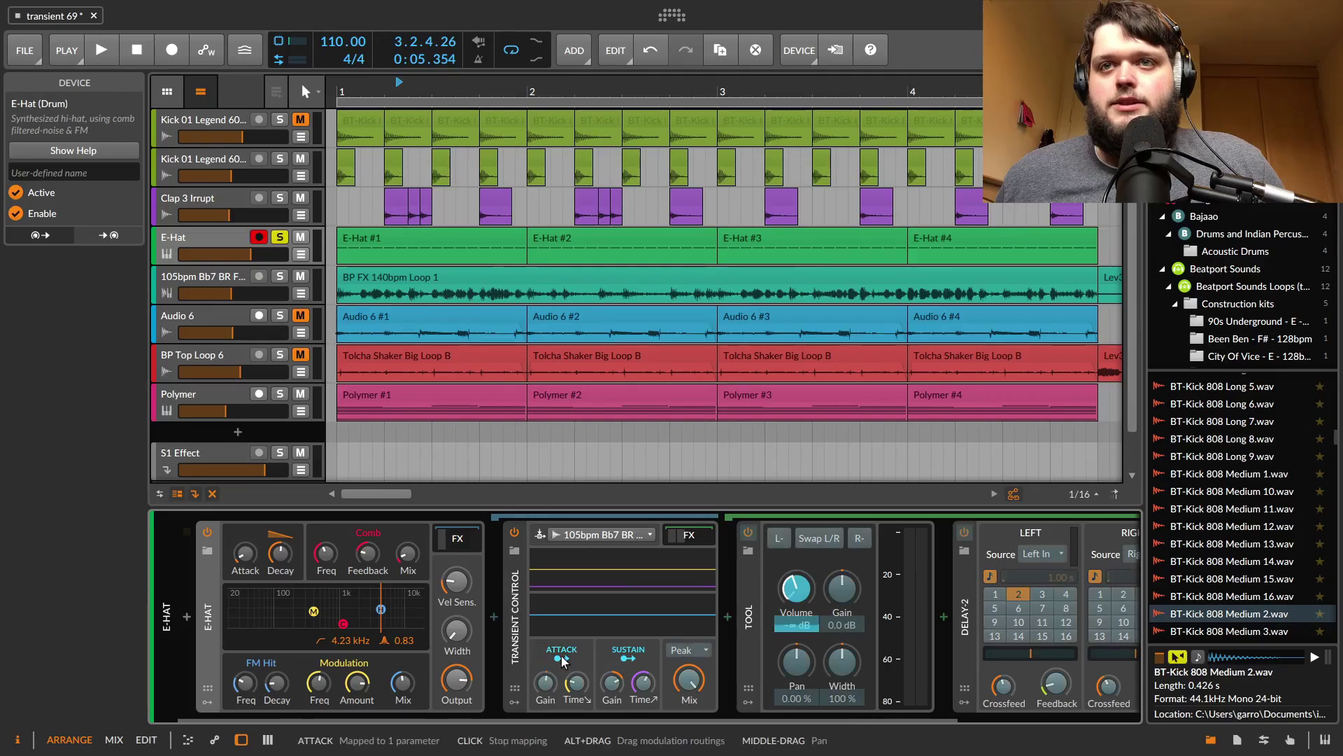
pyautogui.press('space')
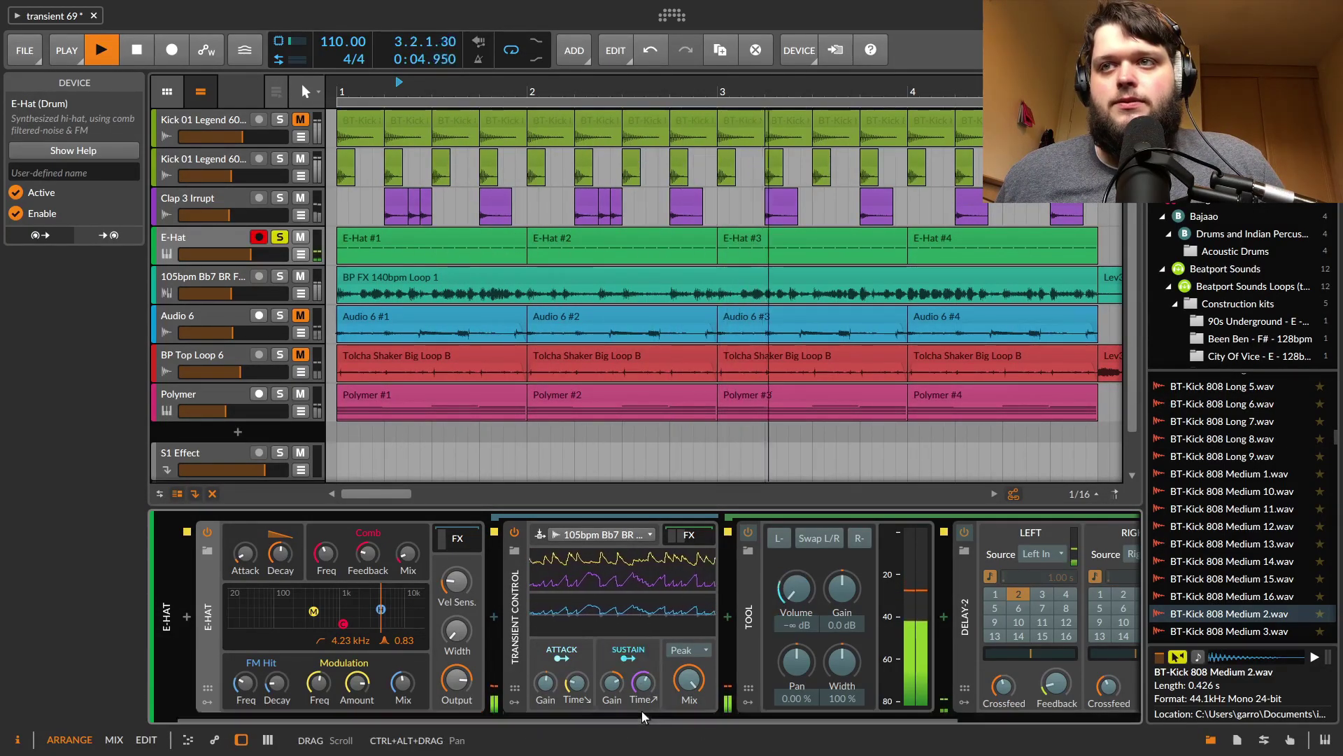
pyautogui.moveTo(799, 719); pyautogui.dragTo(1061, 721)
pyautogui.moveTo(1035, 677); pyautogui.dragTo(1035, 661)
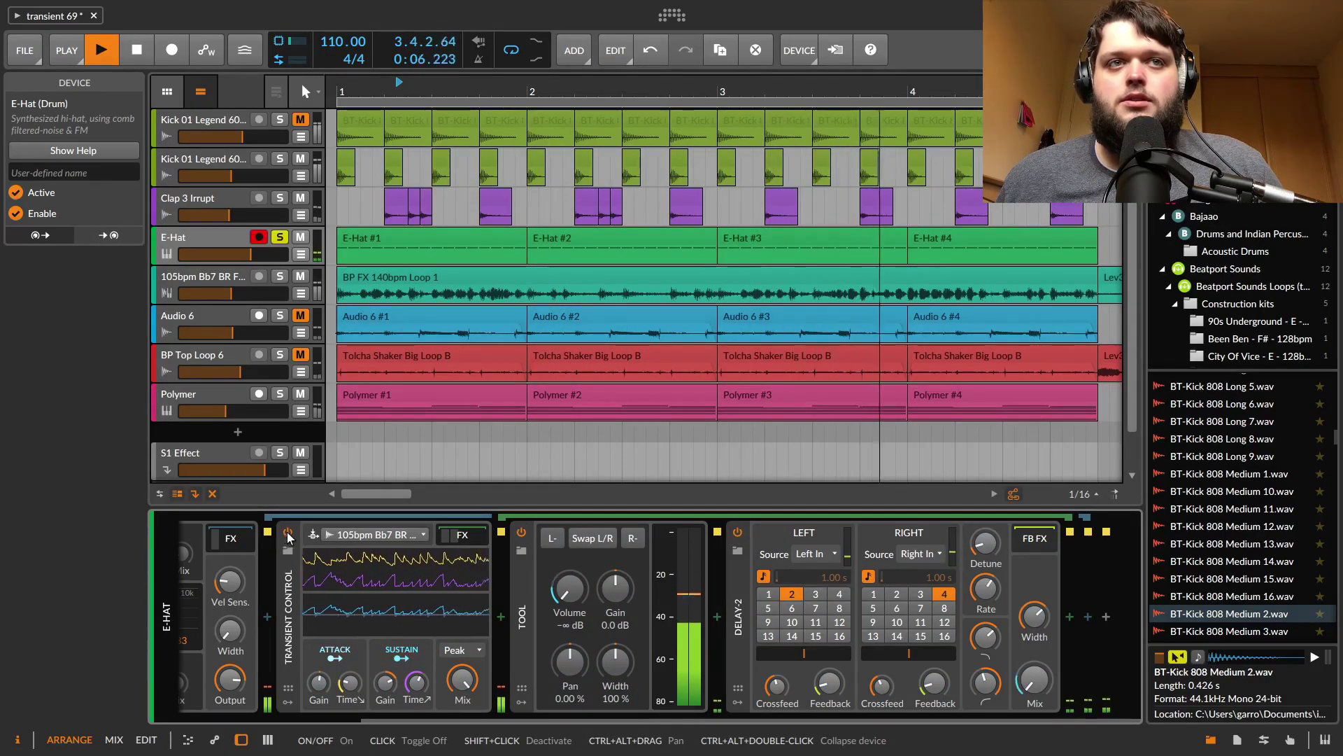
pyautogui.press('space')
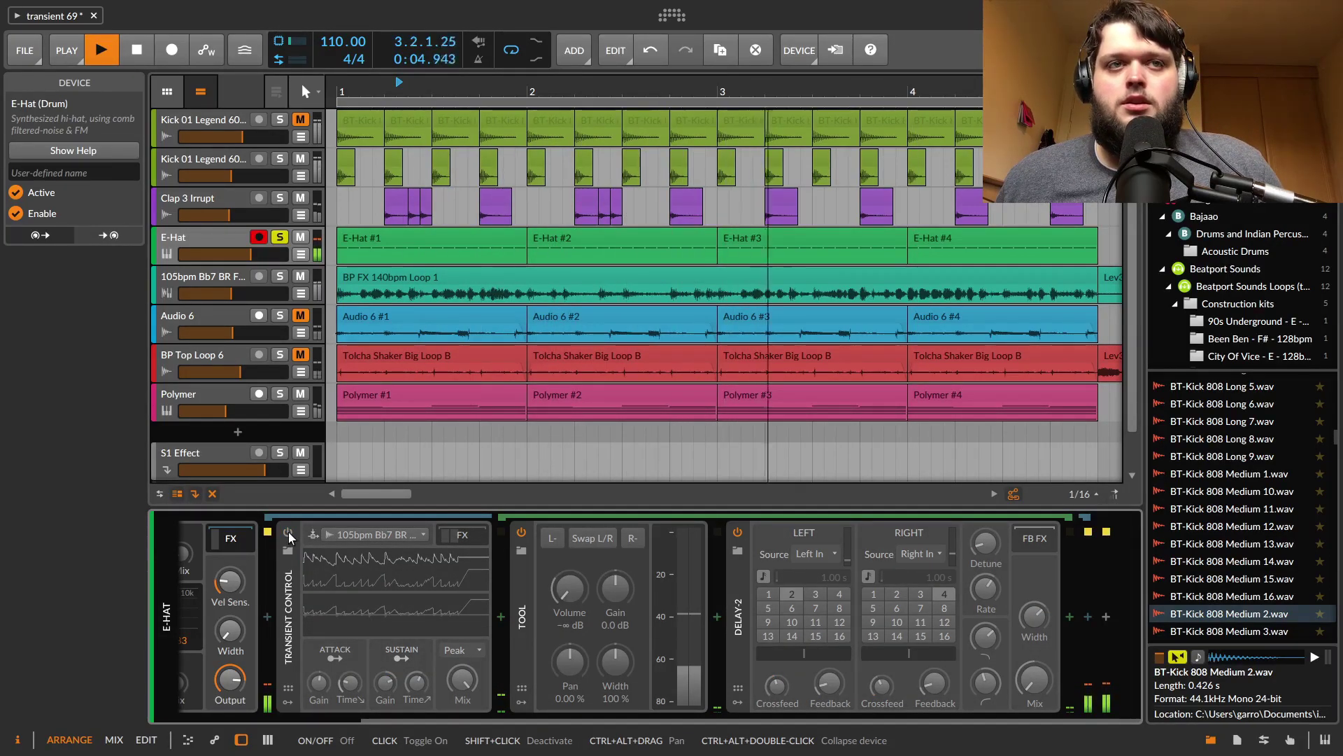
# Step: Audition with Clap 3 Irrupt and second Kick 01 soloed, comparing Transient Control bypassed versus on
pyautogui.click(288, 532)
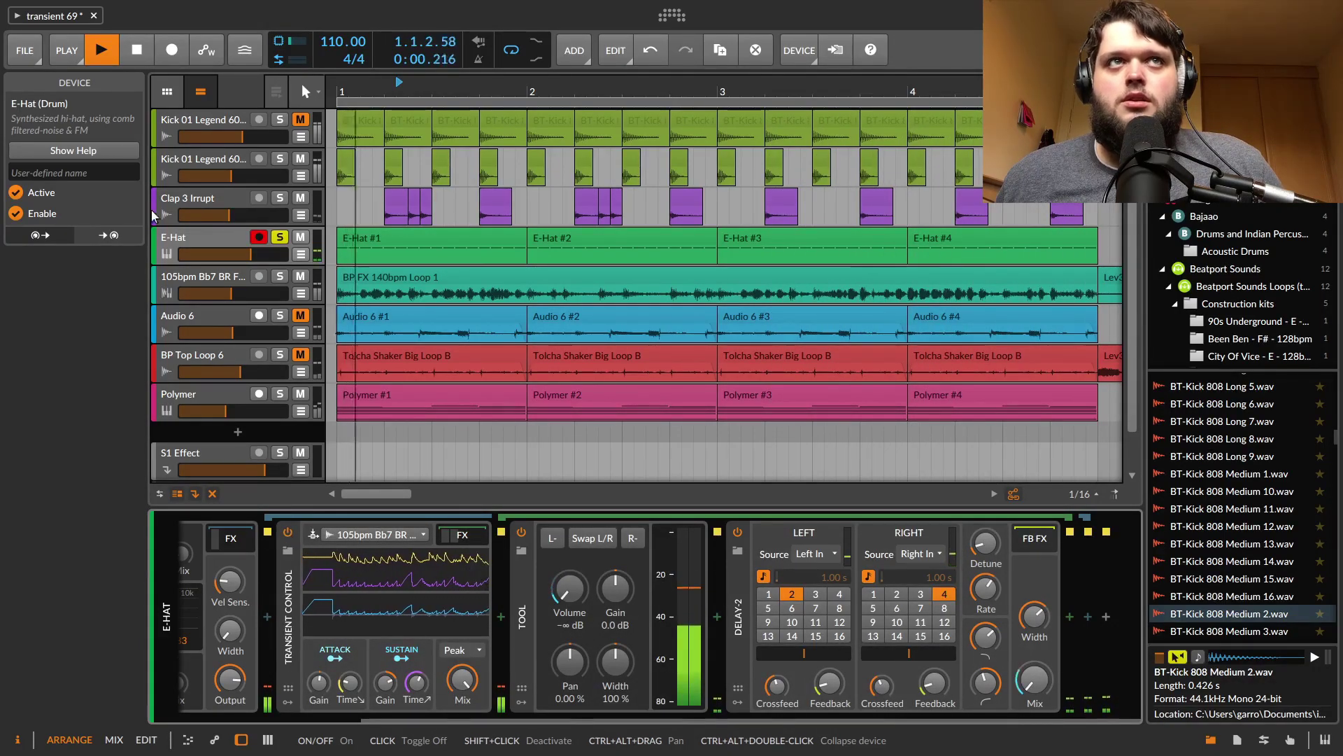
pyautogui.click(280, 198)
pyautogui.click(280, 159)
pyautogui.click(280, 119)
pyautogui.click(280, 120)
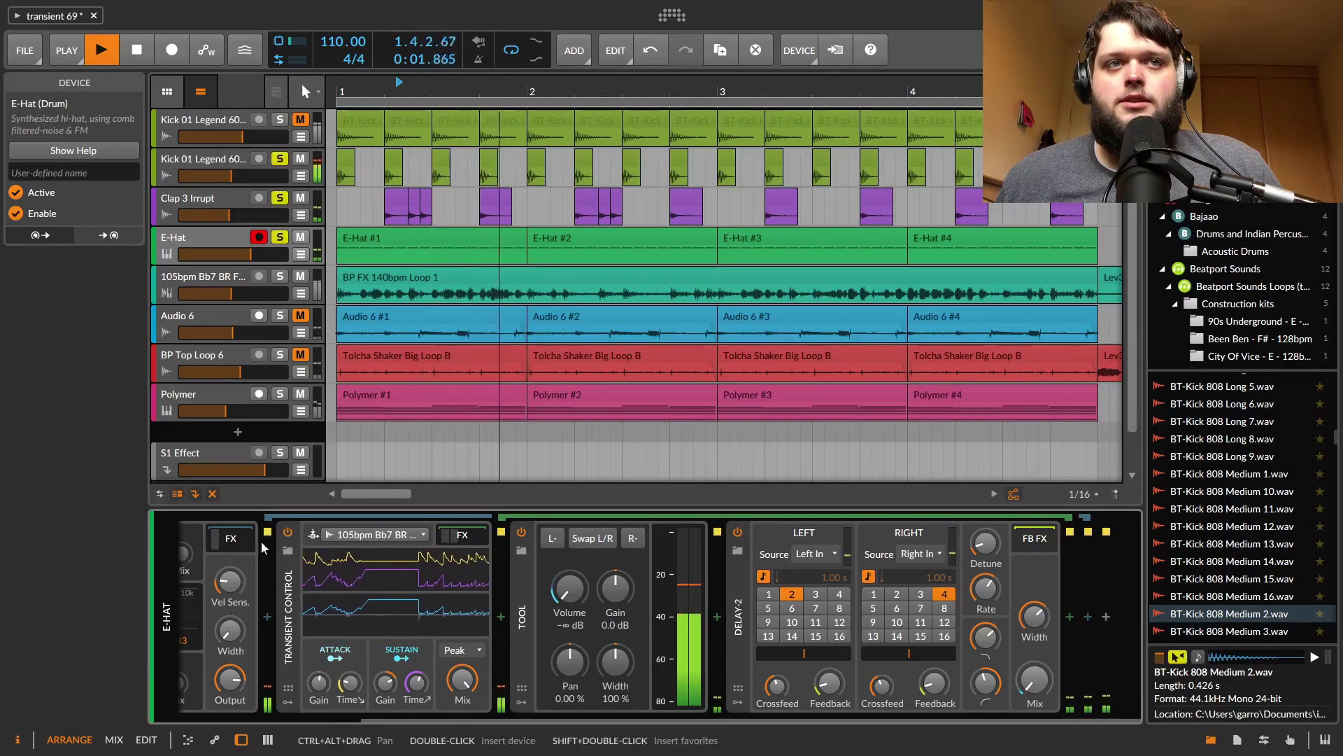
pyautogui.press('space')
pyautogui.click(288, 532)
pyautogui.press('space')
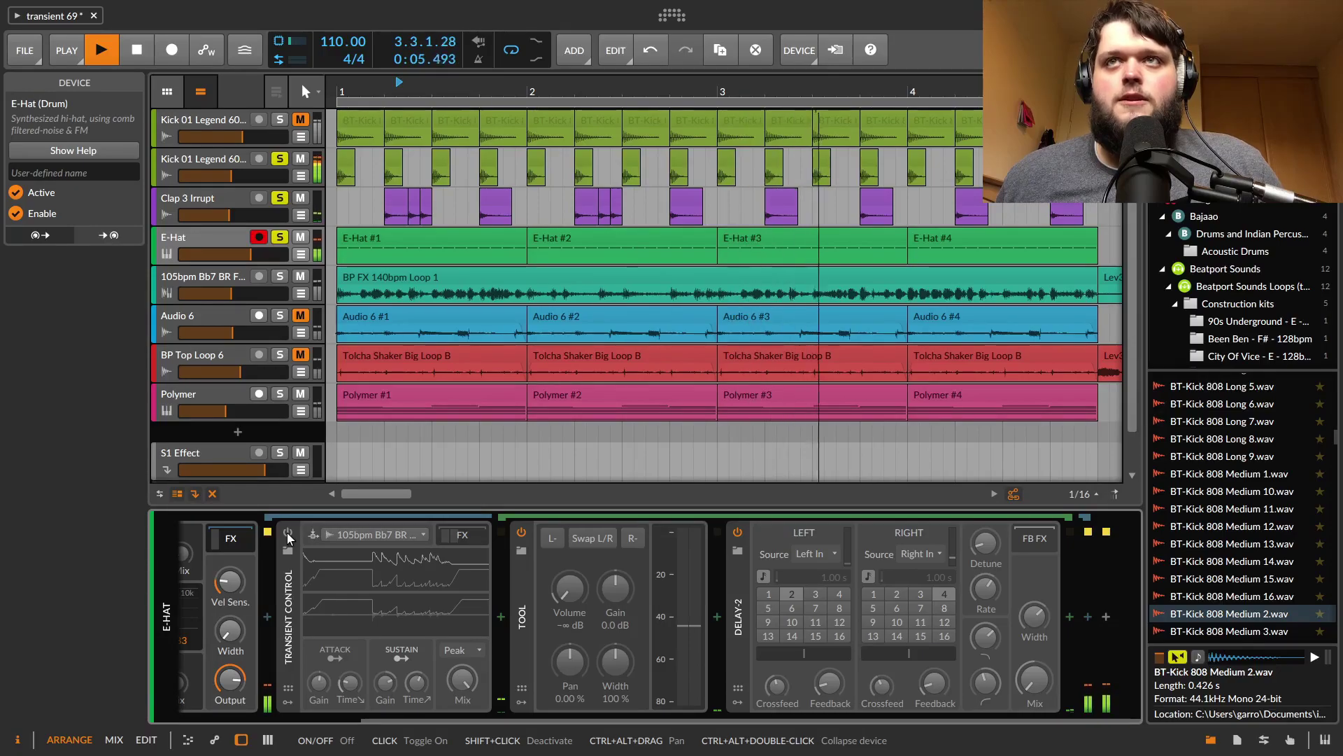
pyautogui.click(287, 532)
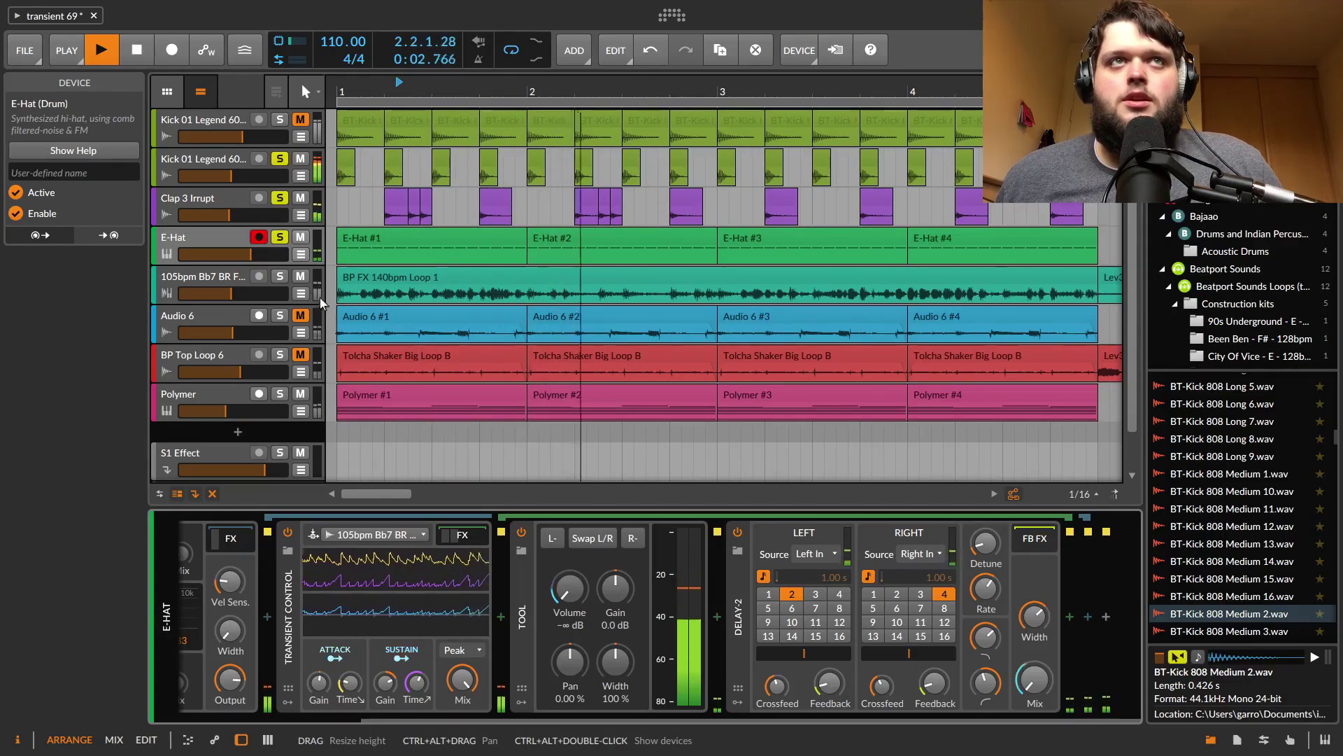
# Step: Stop playback and unsolo the second Kick 01 and Clap 3 Irrupt tracks
pyautogui.press('space')
pyautogui.click(280, 198)
pyautogui.click(280, 158)
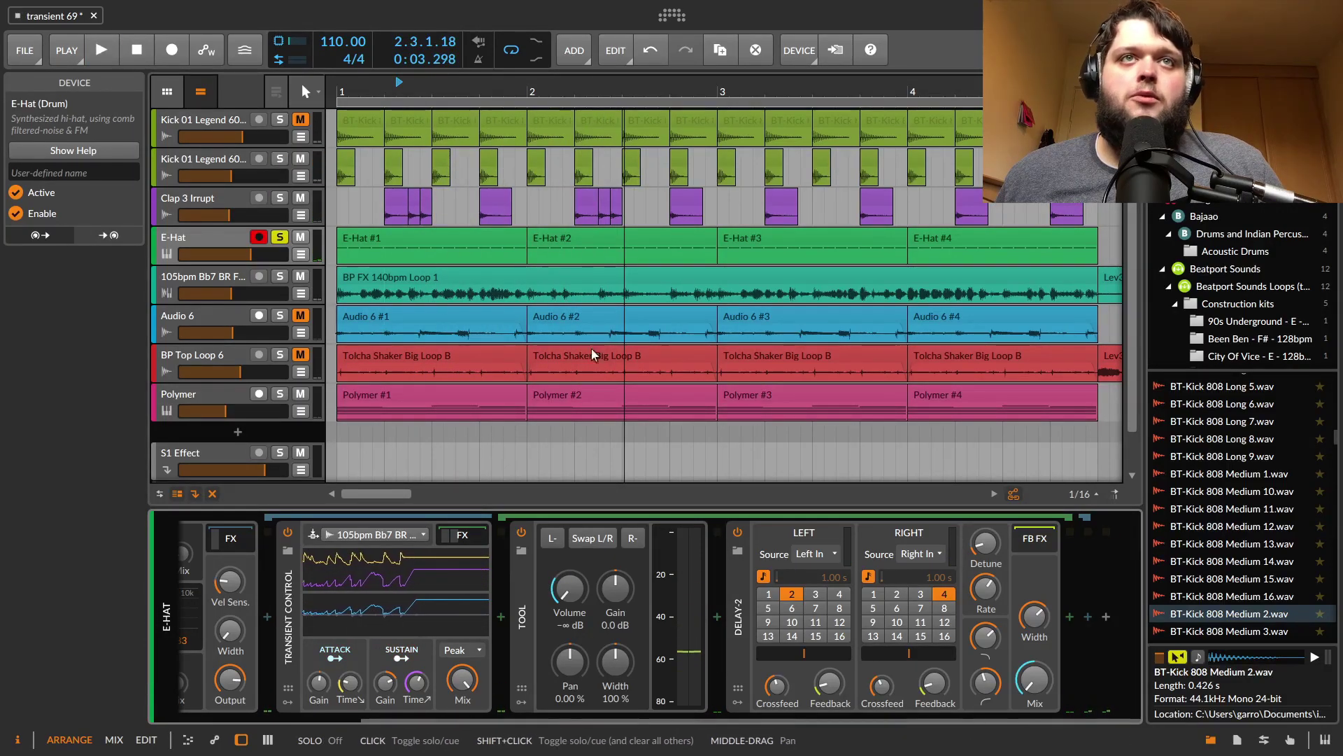
# Step: Set the Transient Control's sidechain source to Audio 6 (PRE) and bypass the device
pyautogui.click(368, 534)
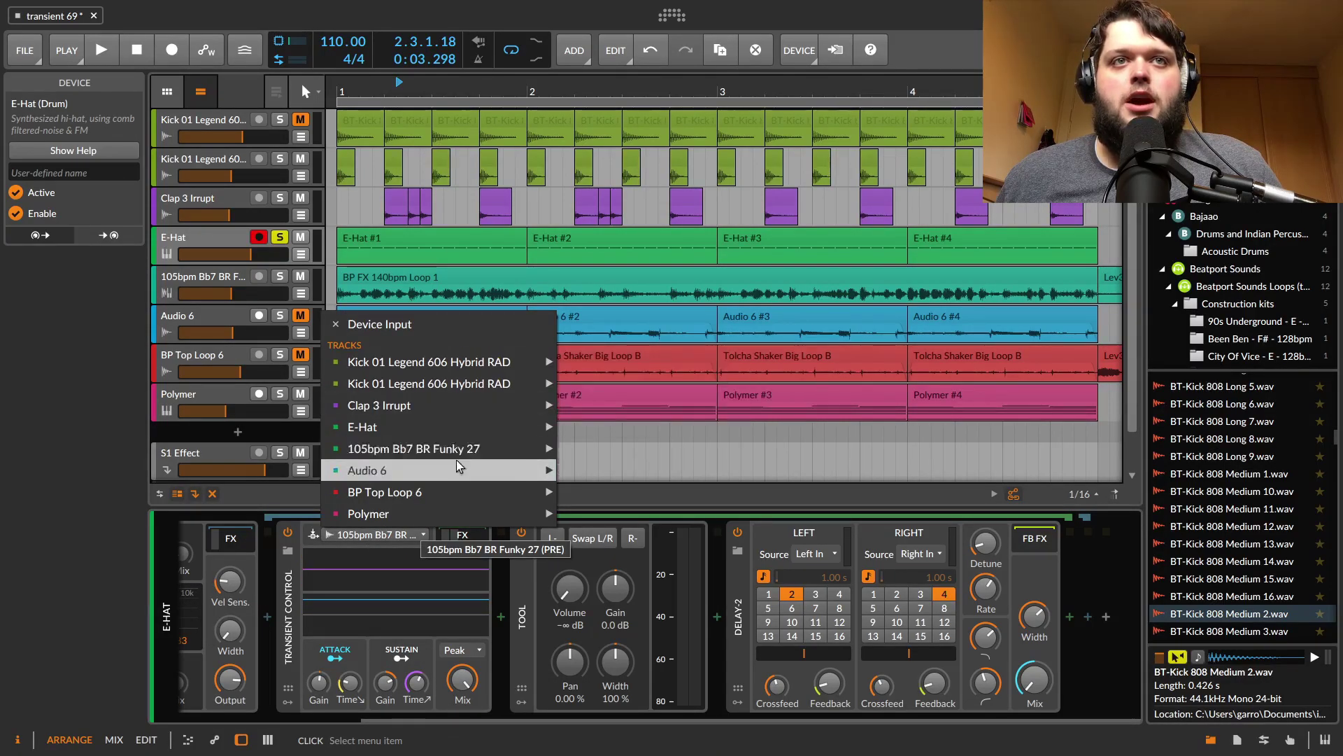
pyautogui.moveTo(457, 470)
pyautogui.click(606, 471)
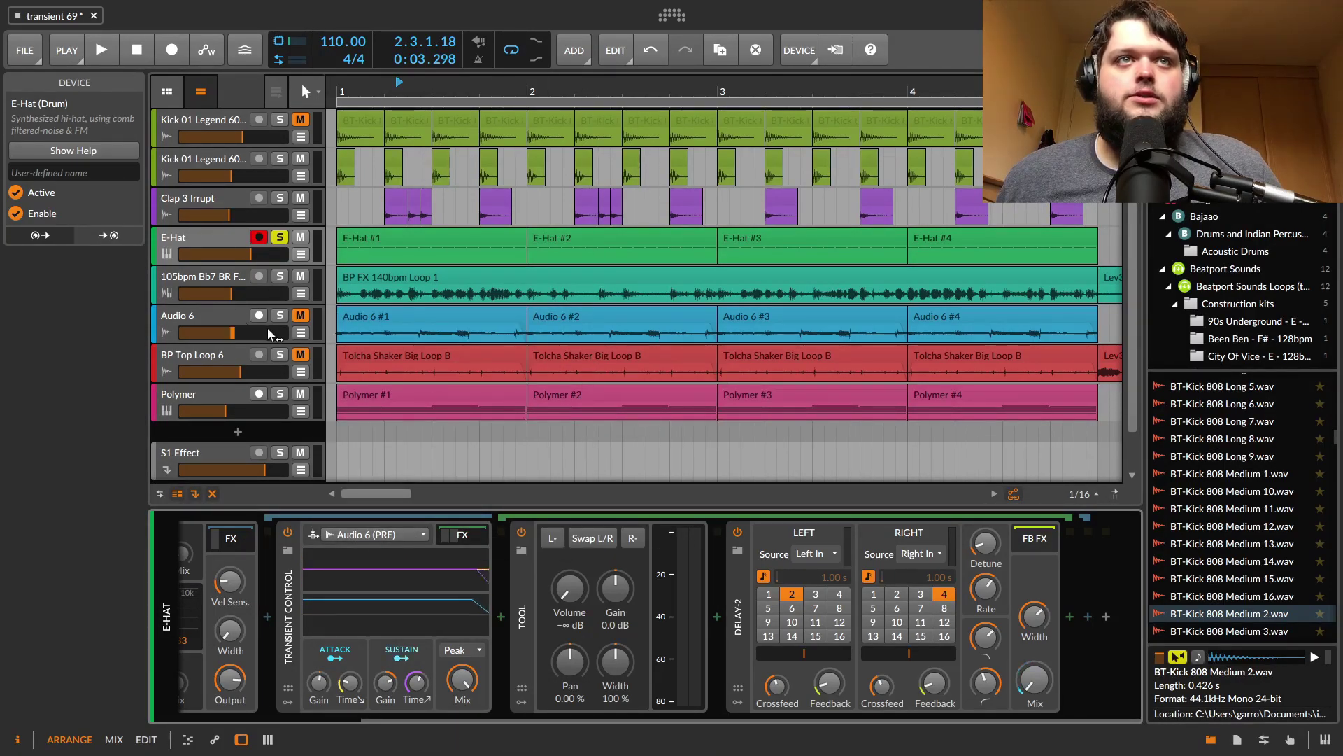
pyautogui.click(289, 535)
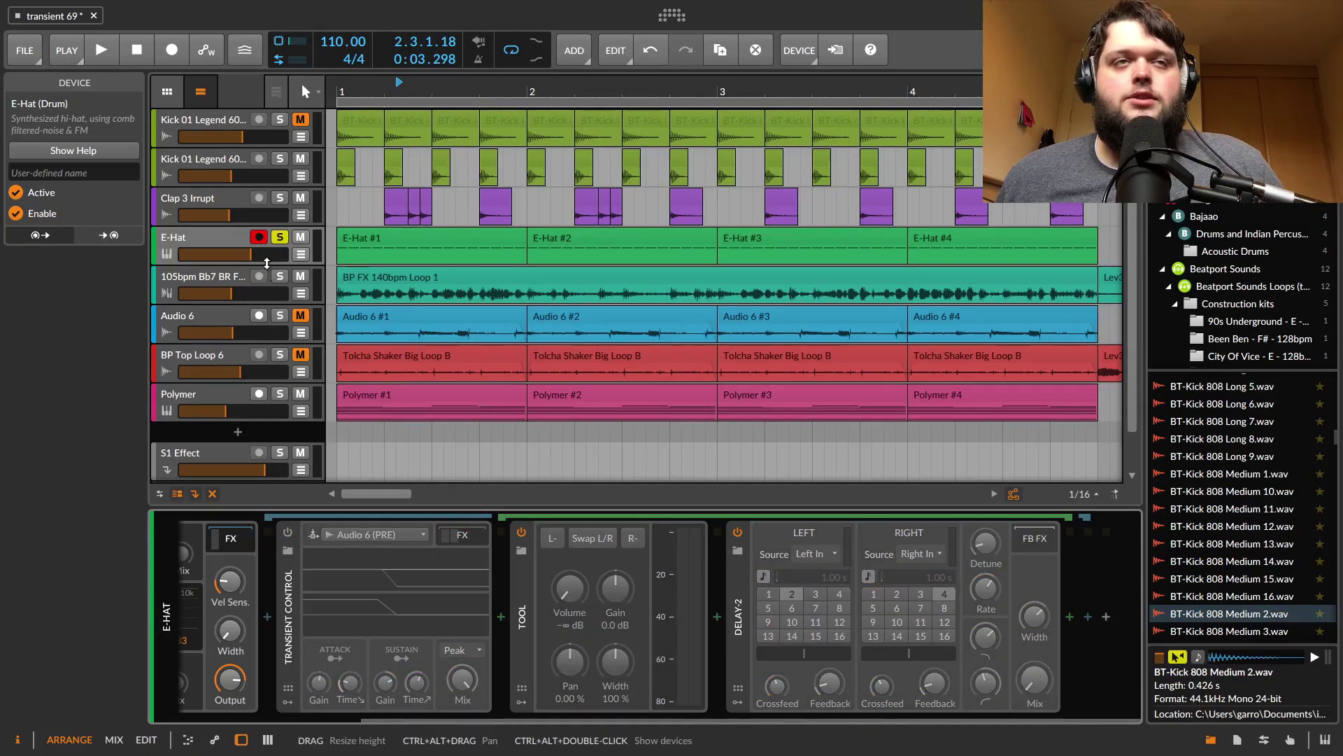
# Step: Solo Audio 6 and play it from bar 1
pyautogui.click(280, 315)
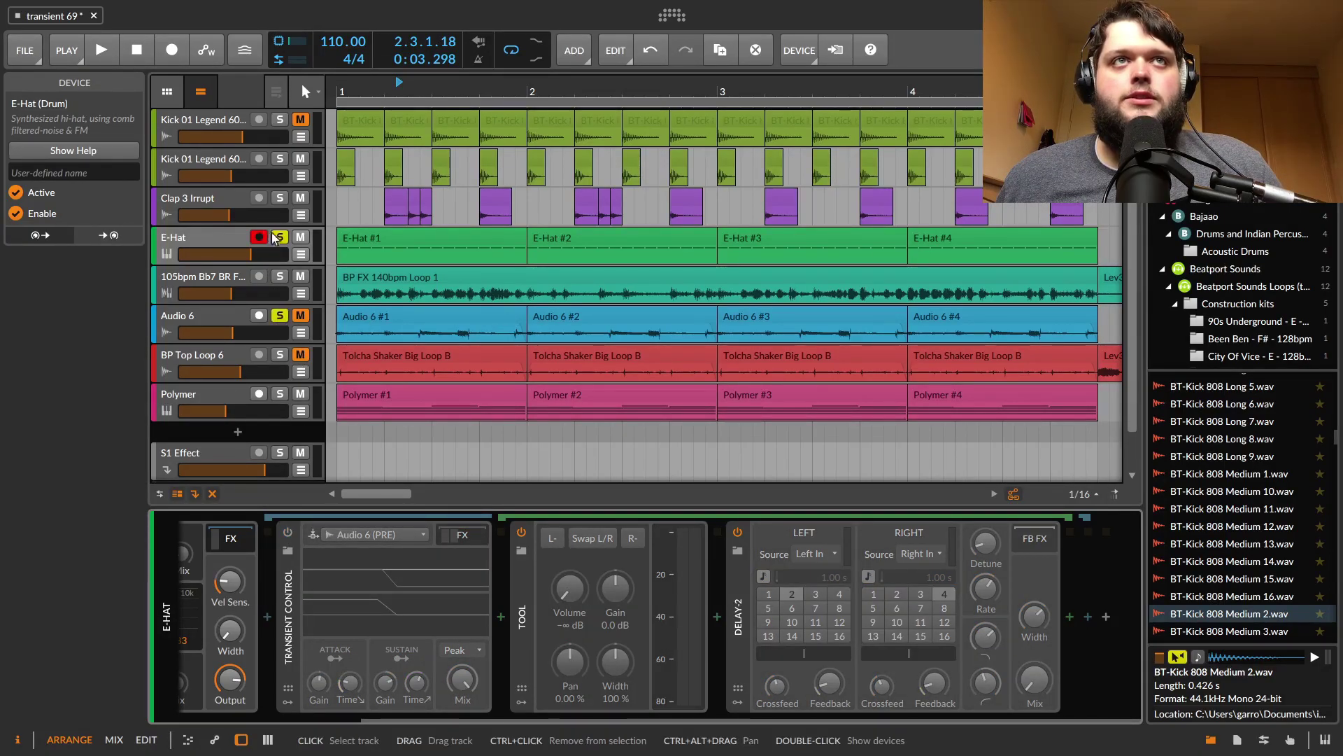
pyautogui.press('space')
pyautogui.press('space')
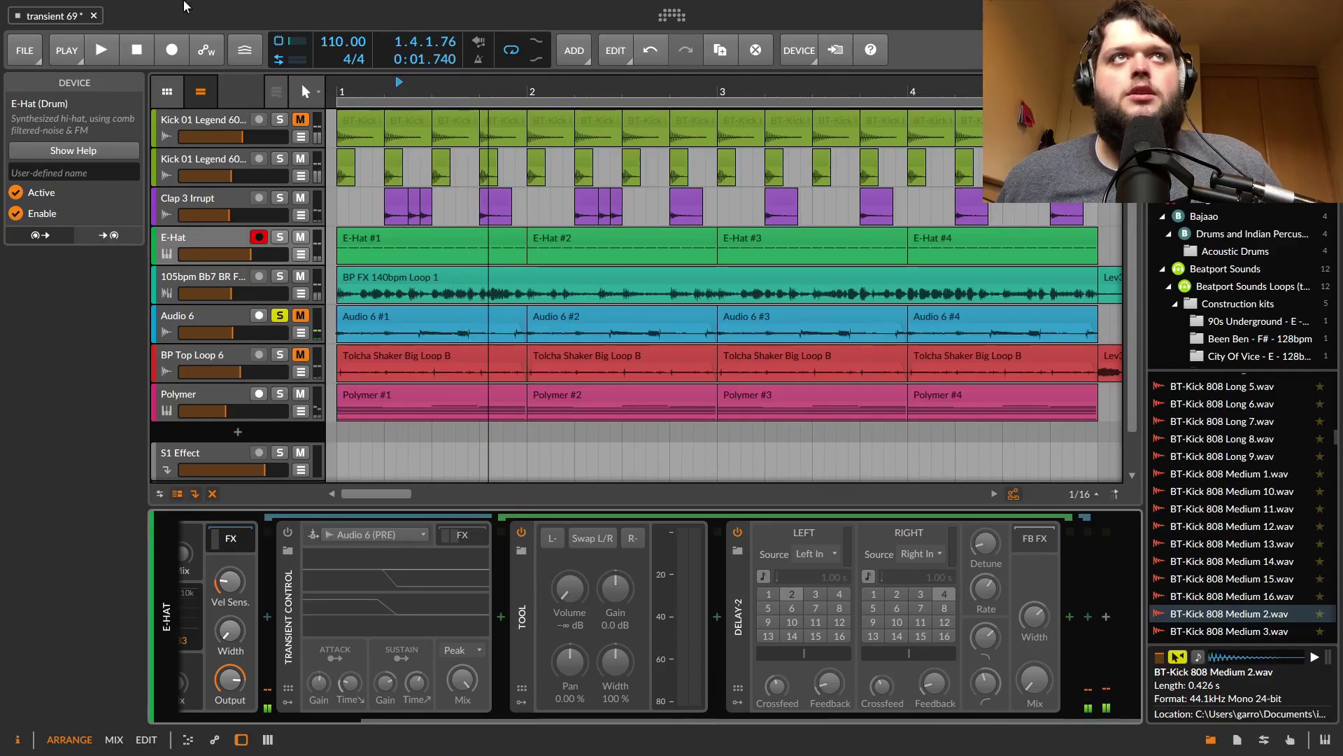
pyautogui.click(102, 49)
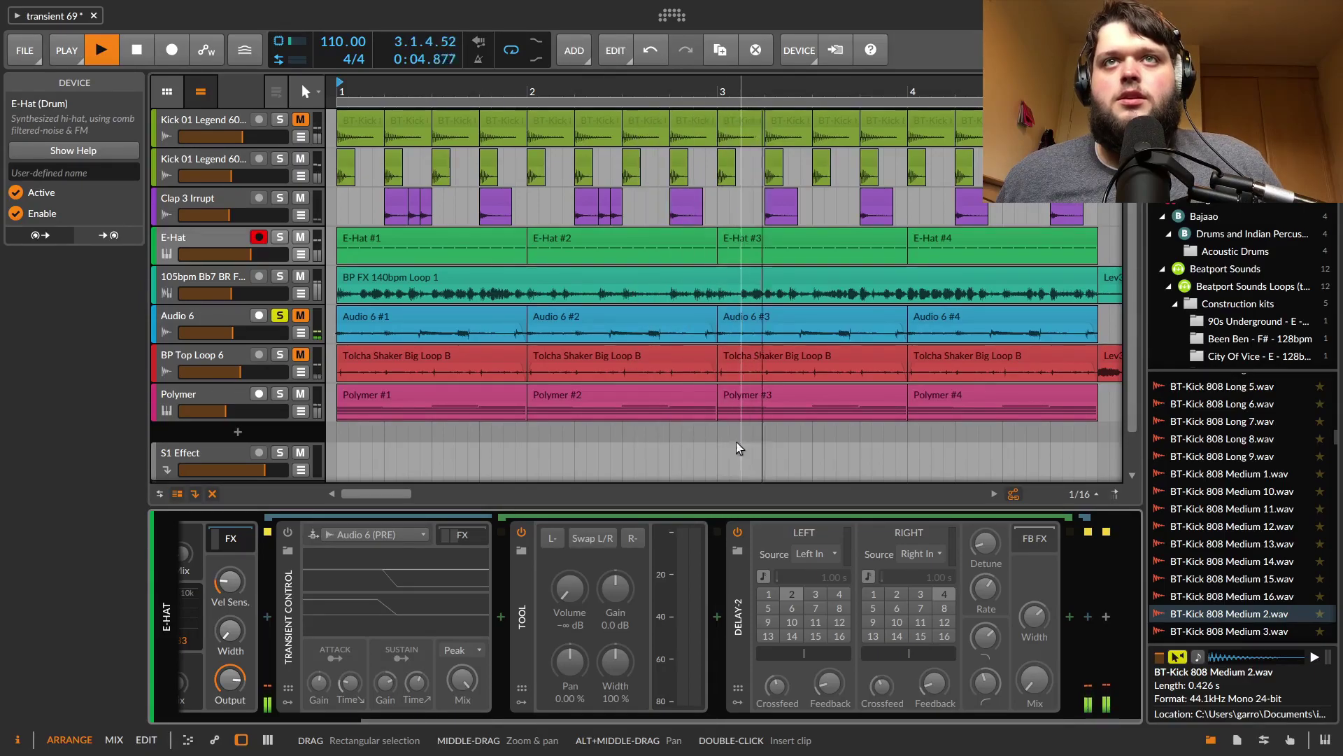
# Step: Solo E-Hat alongside Audio 6, show its devices, and switch its Transient Control on
pyautogui.click(279, 237)
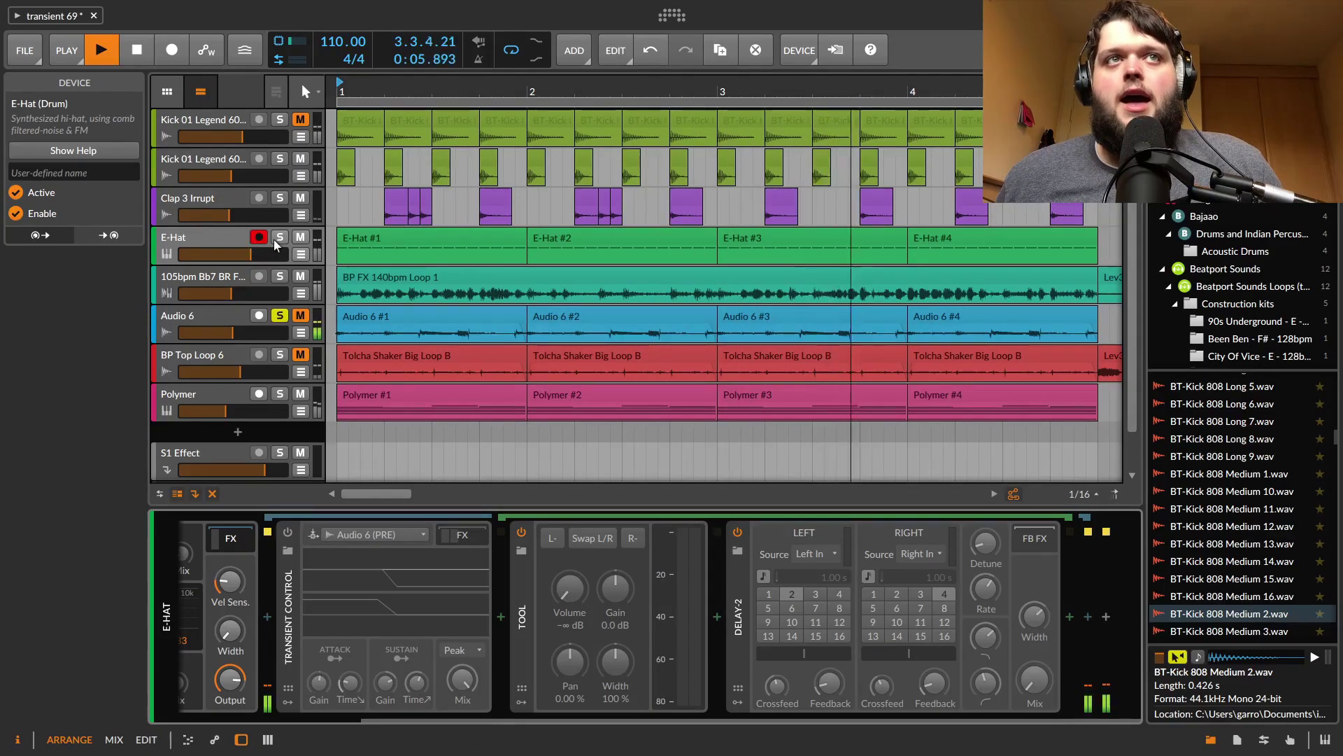
pyautogui.click(213, 242)
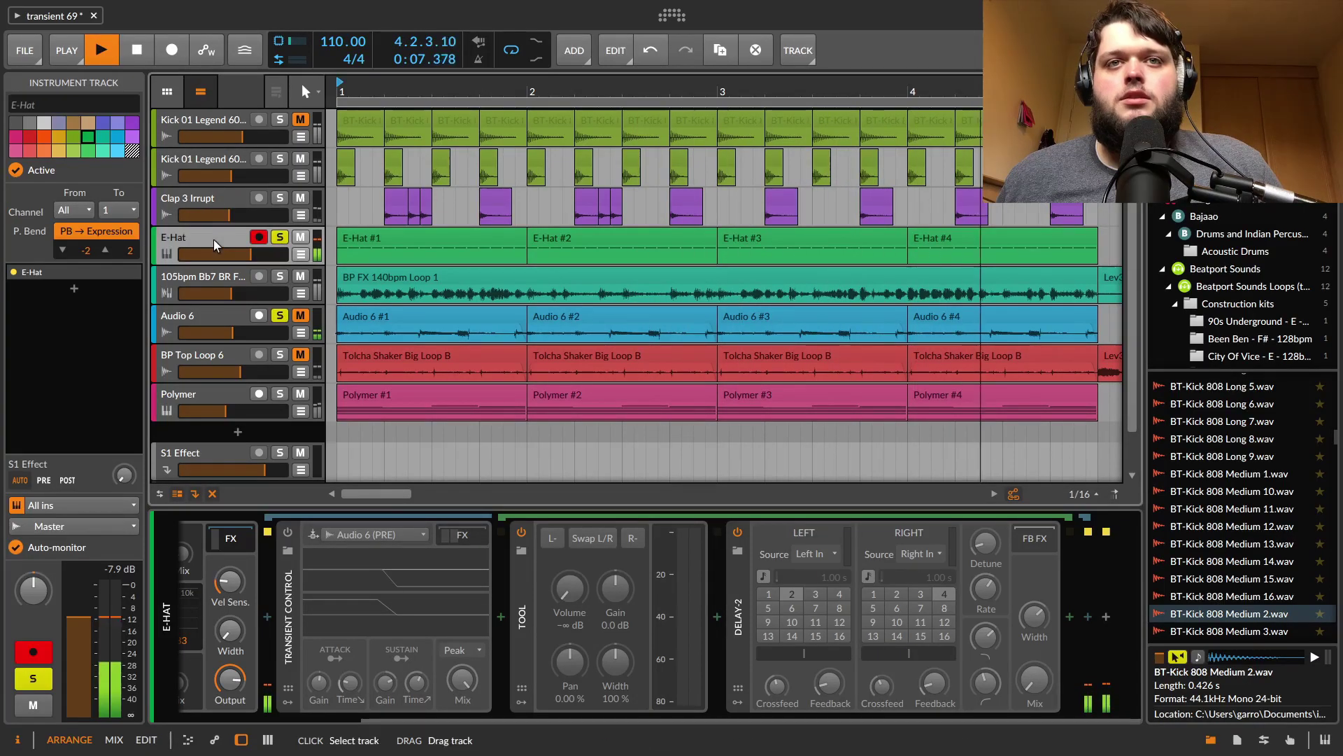
pyautogui.click(288, 535)
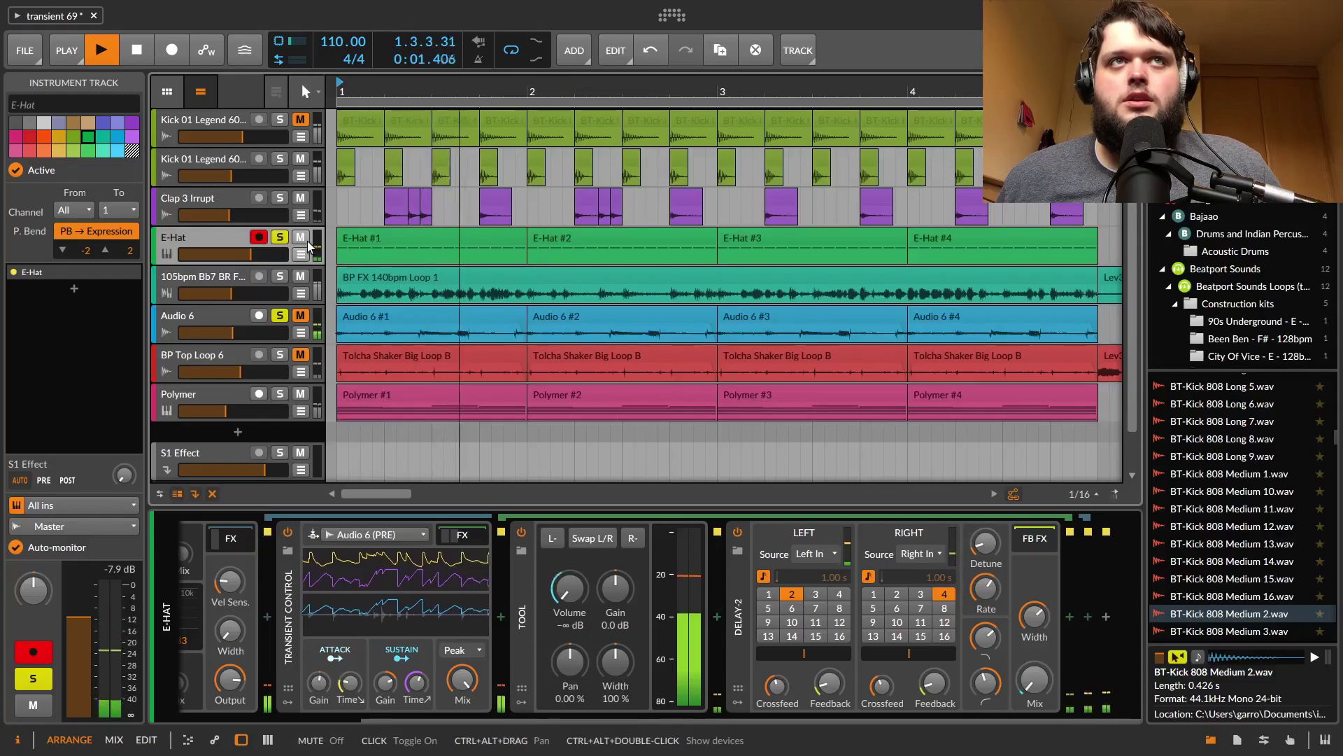
# Step: Audition with Clap 3 Irrupt and the second Kick 01 soloed, then stop and unsolo E-Hat
pyautogui.press('space')
pyautogui.click(280, 198)
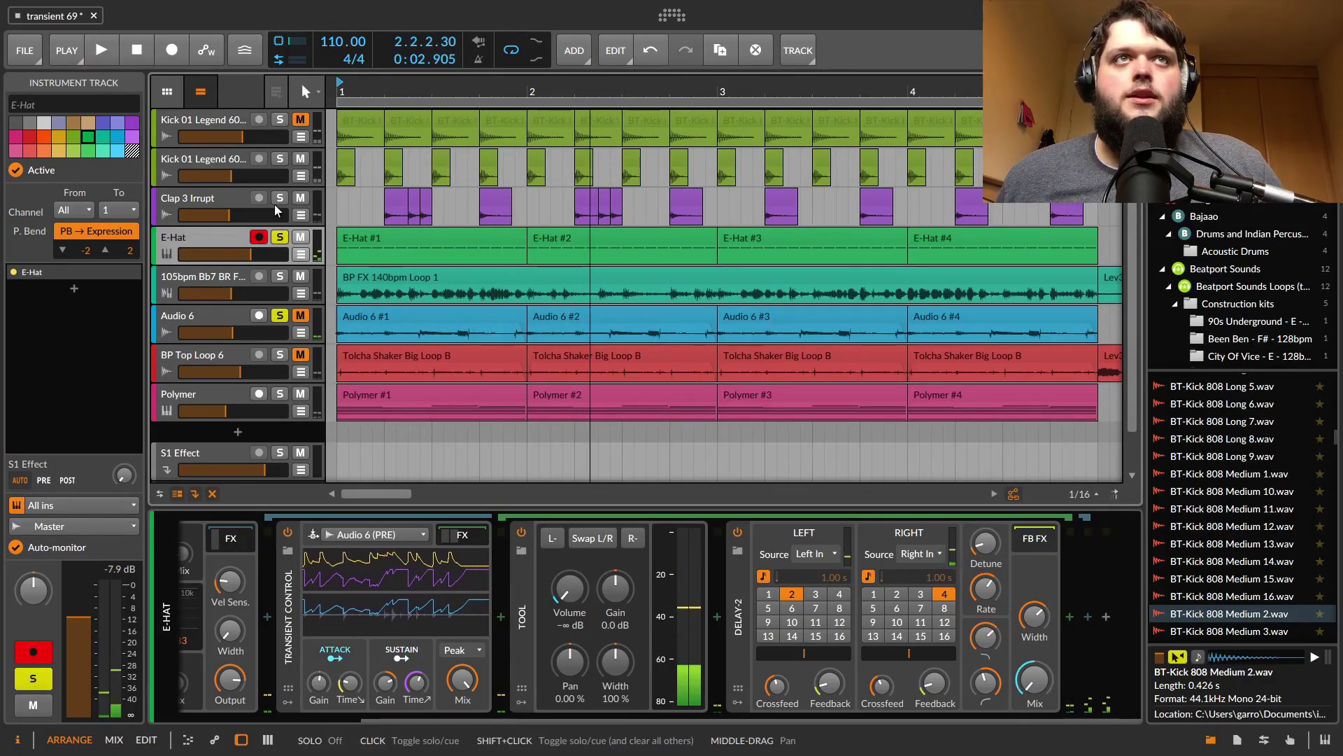
pyautogui.click(280, 158)
pyautogui.press('space')
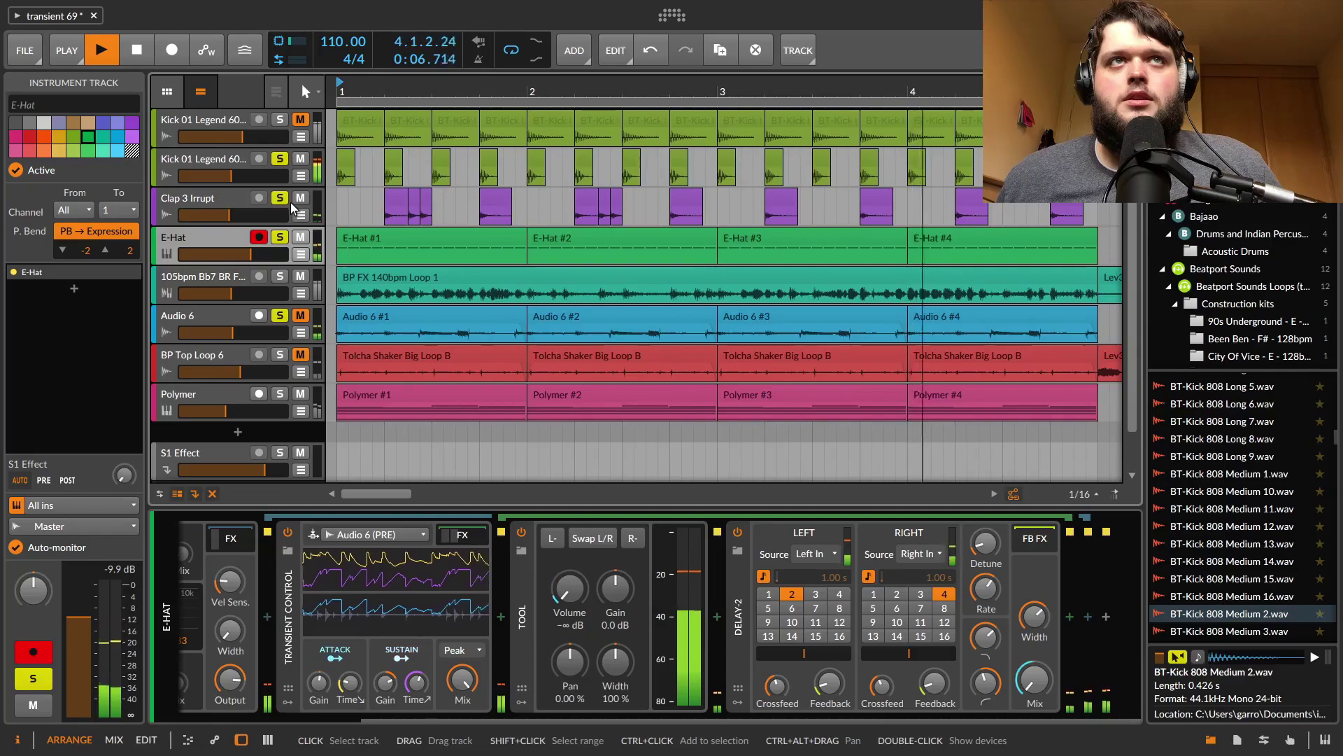
pyautogui.press('space')
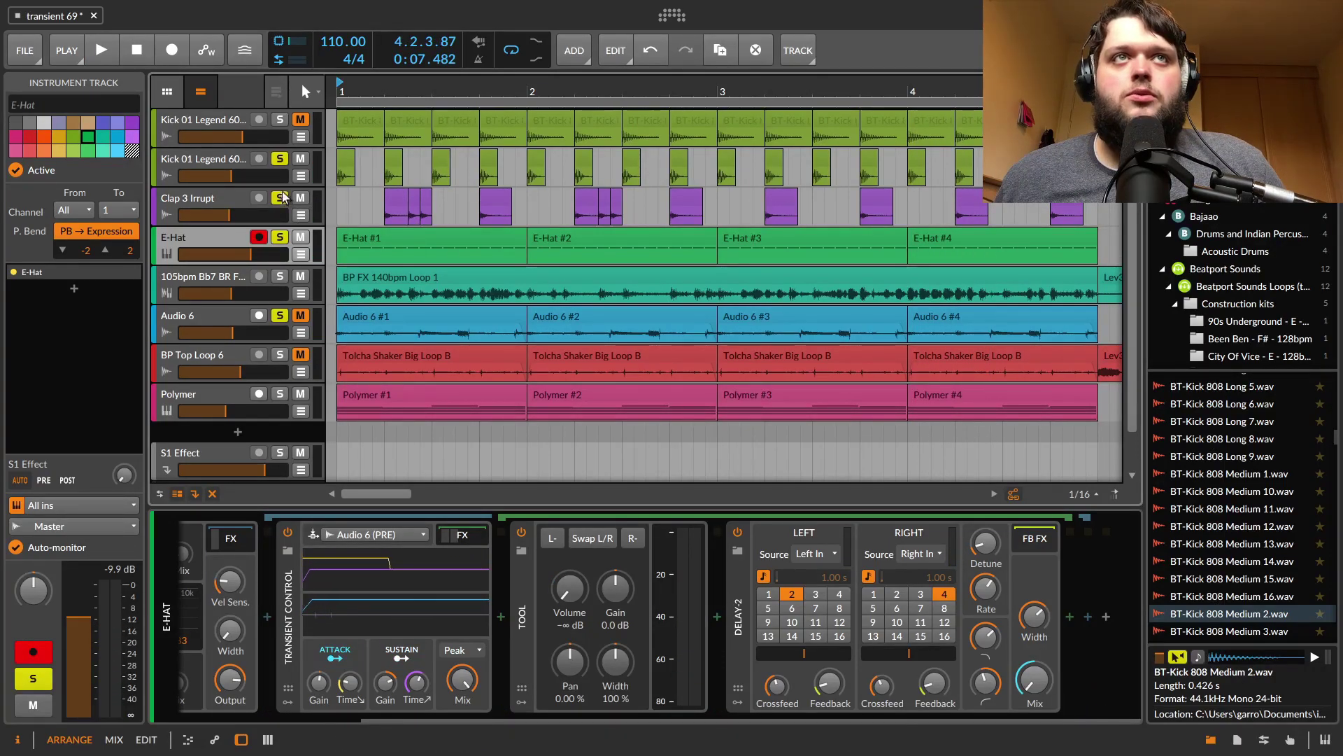
pyautogui.click(279, 238)
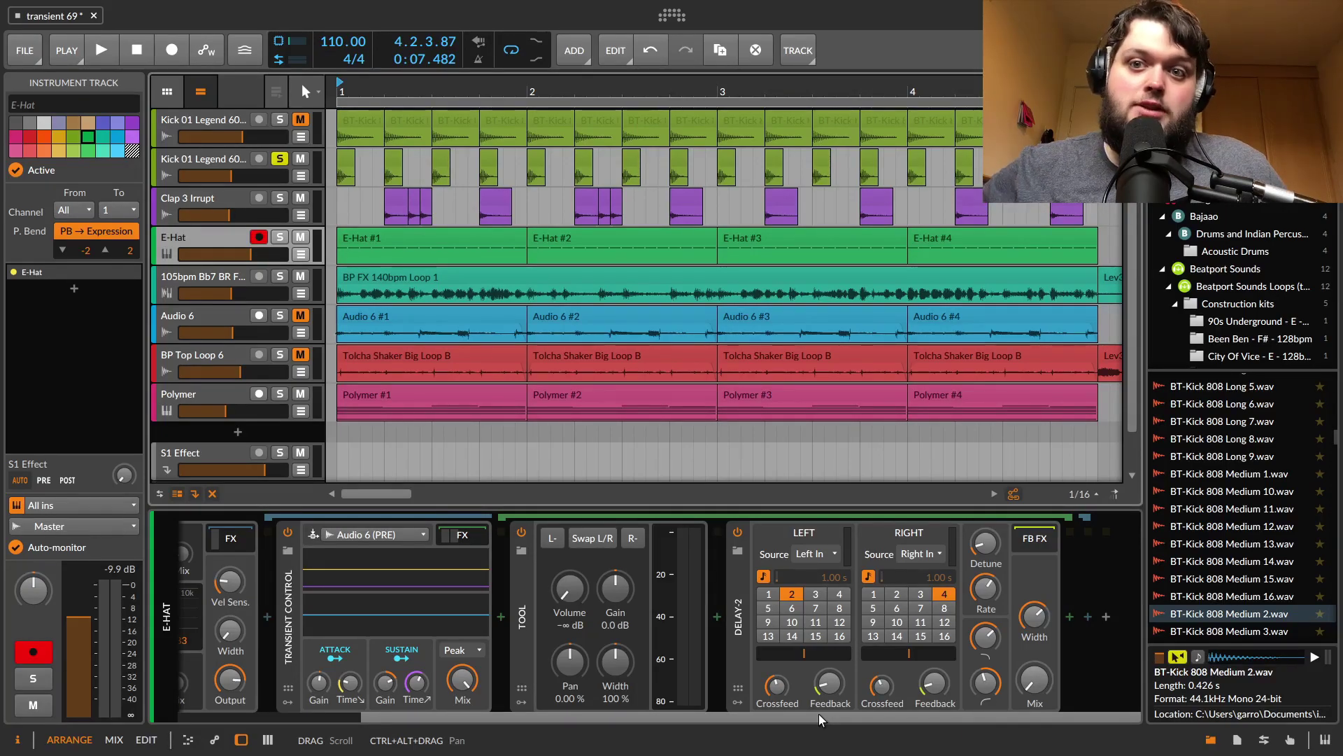
# Step: Select the Polymer track, solo it, and audition it from the song start
pyautogui.click(210, 403)
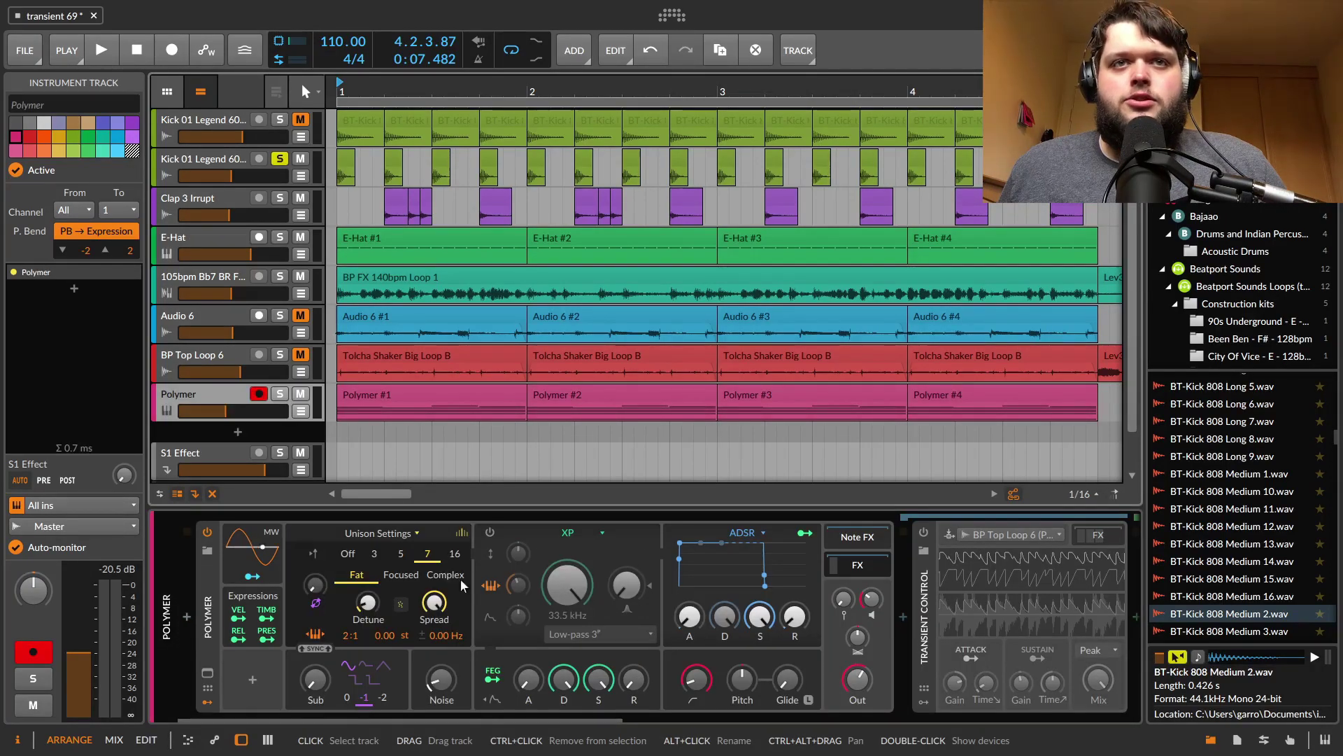
pyautogui.click(280, 393)
pyautogui.press('space')
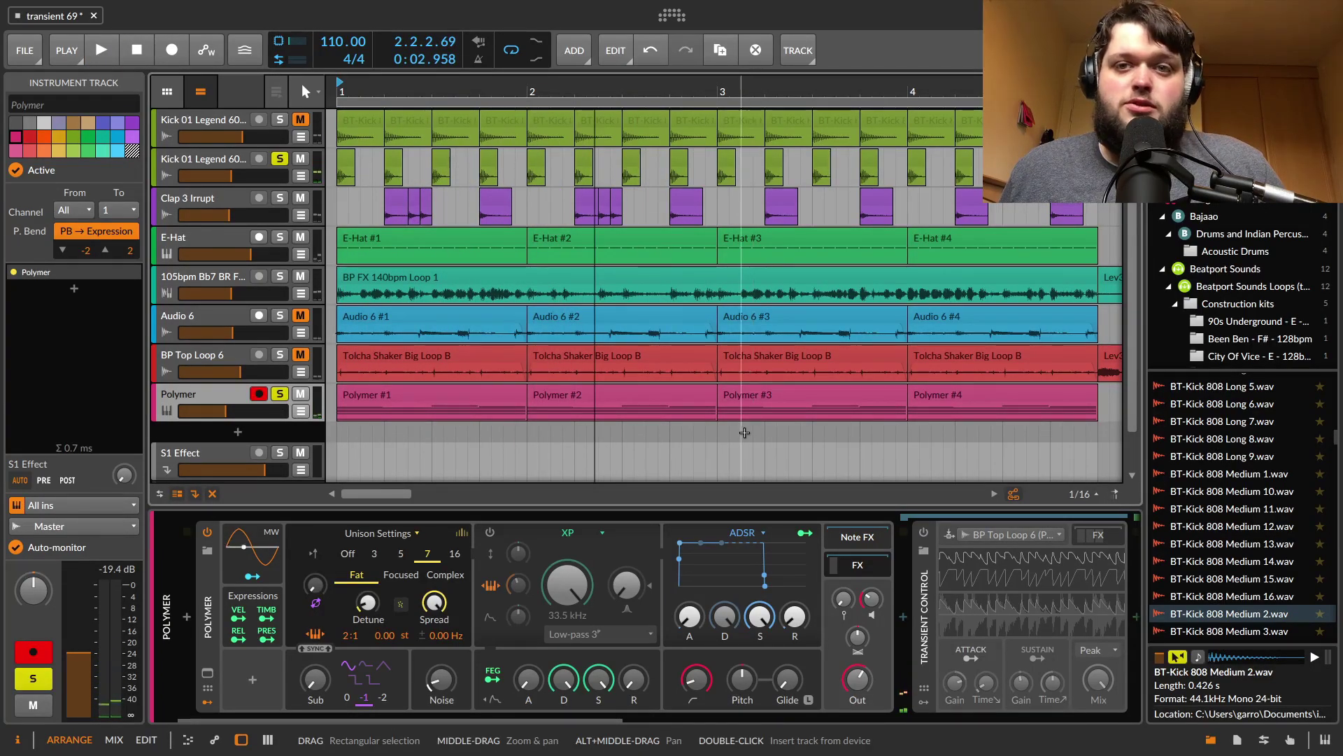
pyautogui.press('space')
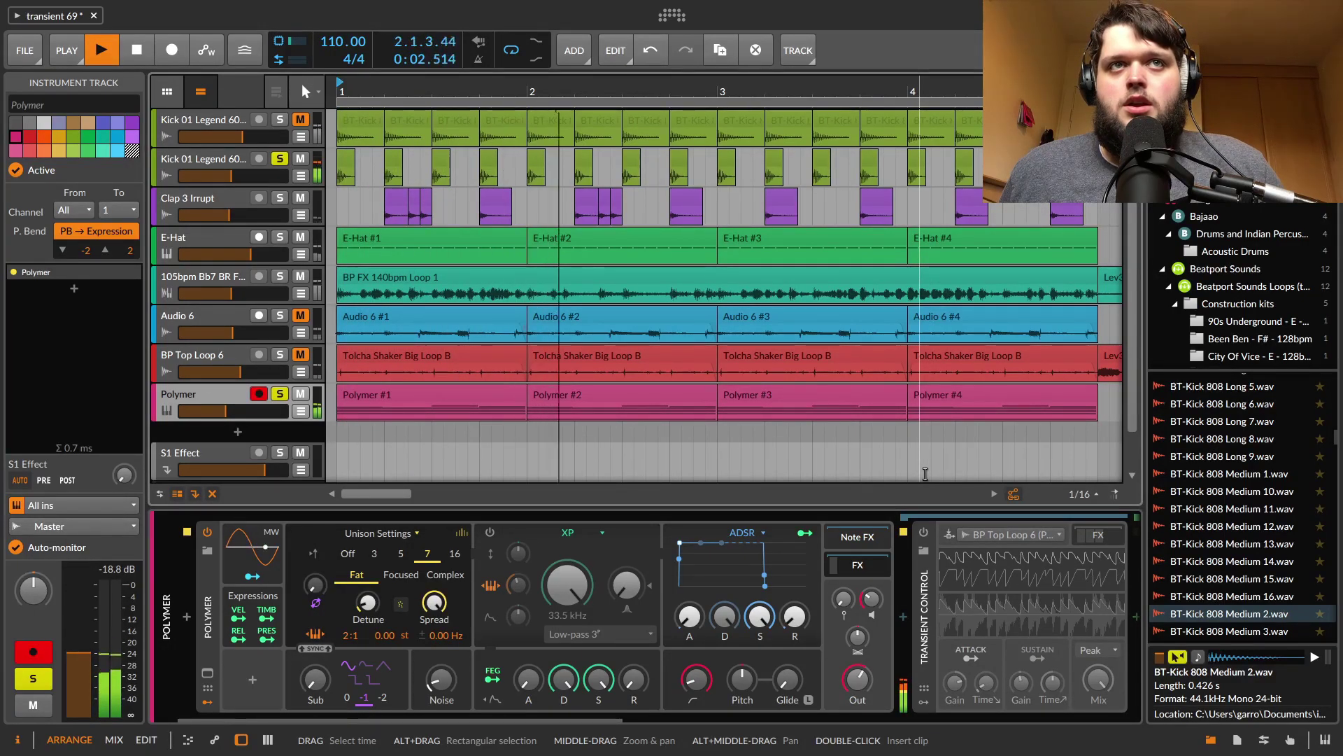
pyautogui.press('space')
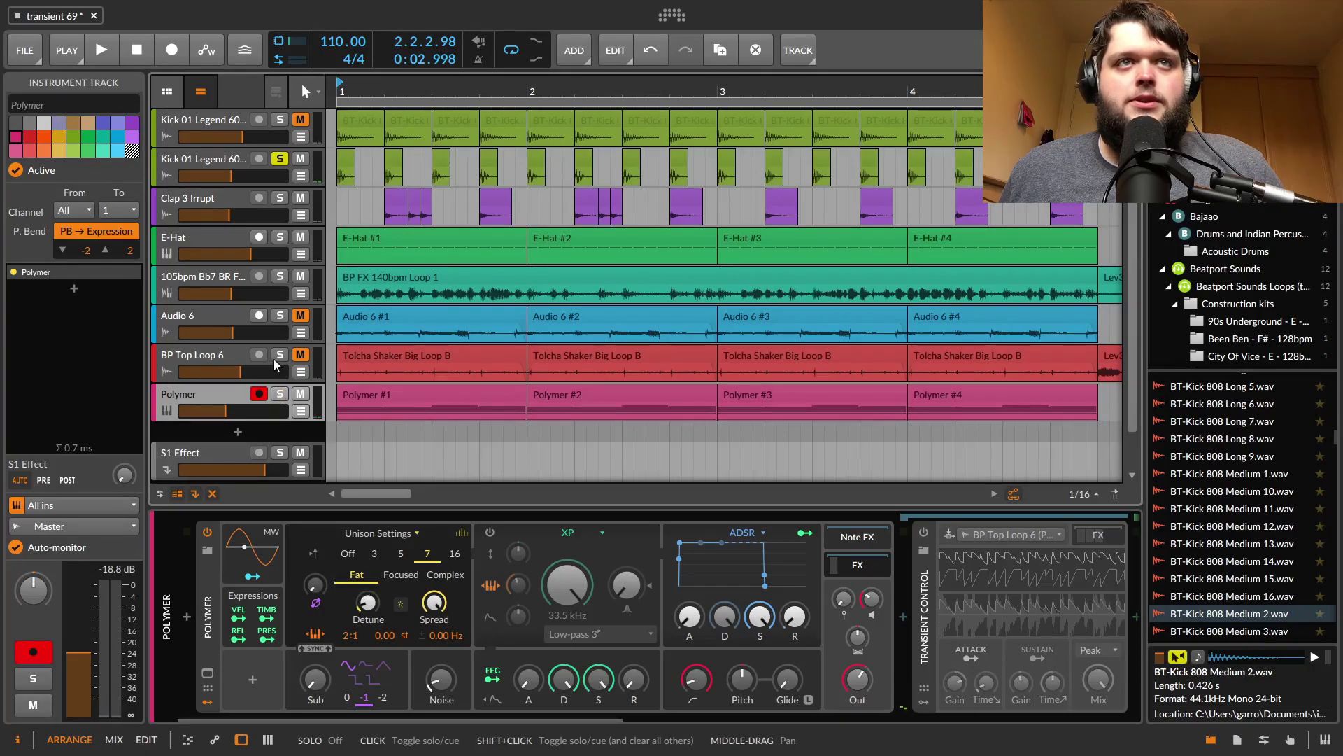
pyautogui.press('space')
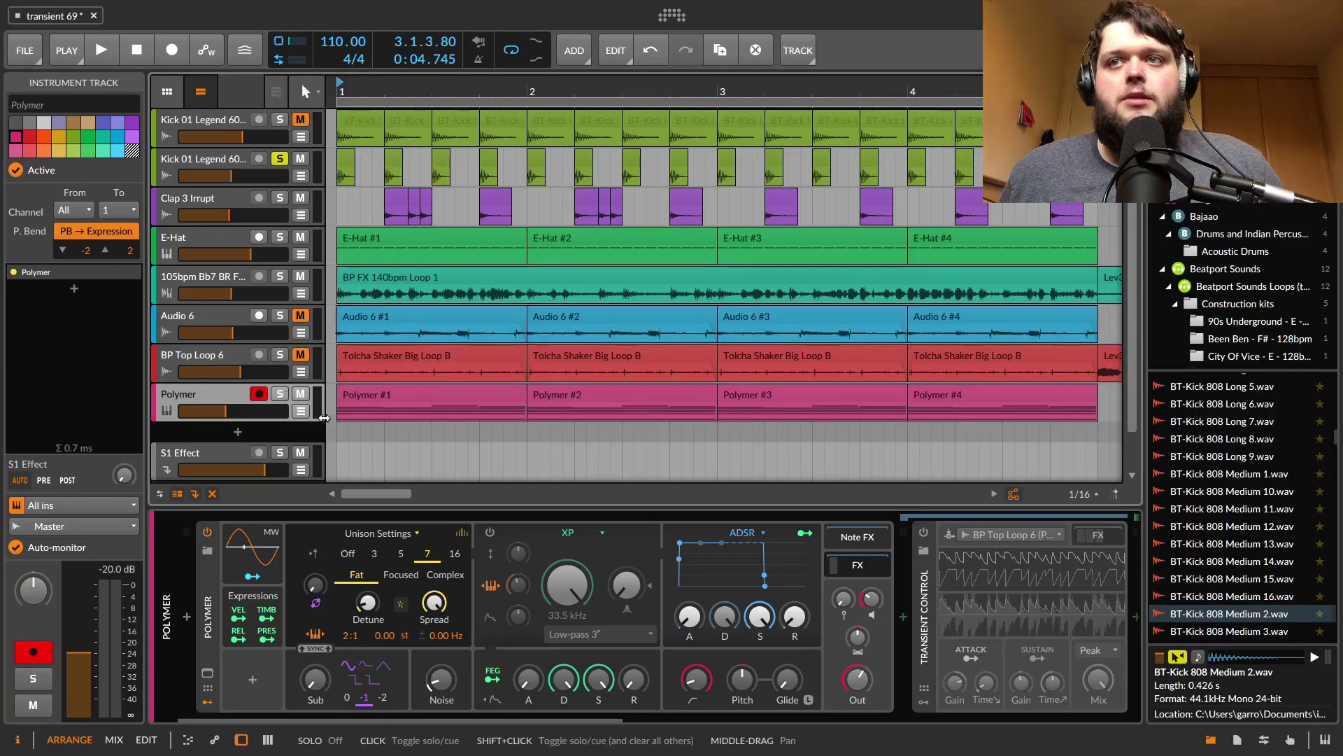
# Step: Switch on Polymer's Transient Control keyed from BP Top Loop 6 and play with Polymer soloed
pyautogui.click(924, 533)
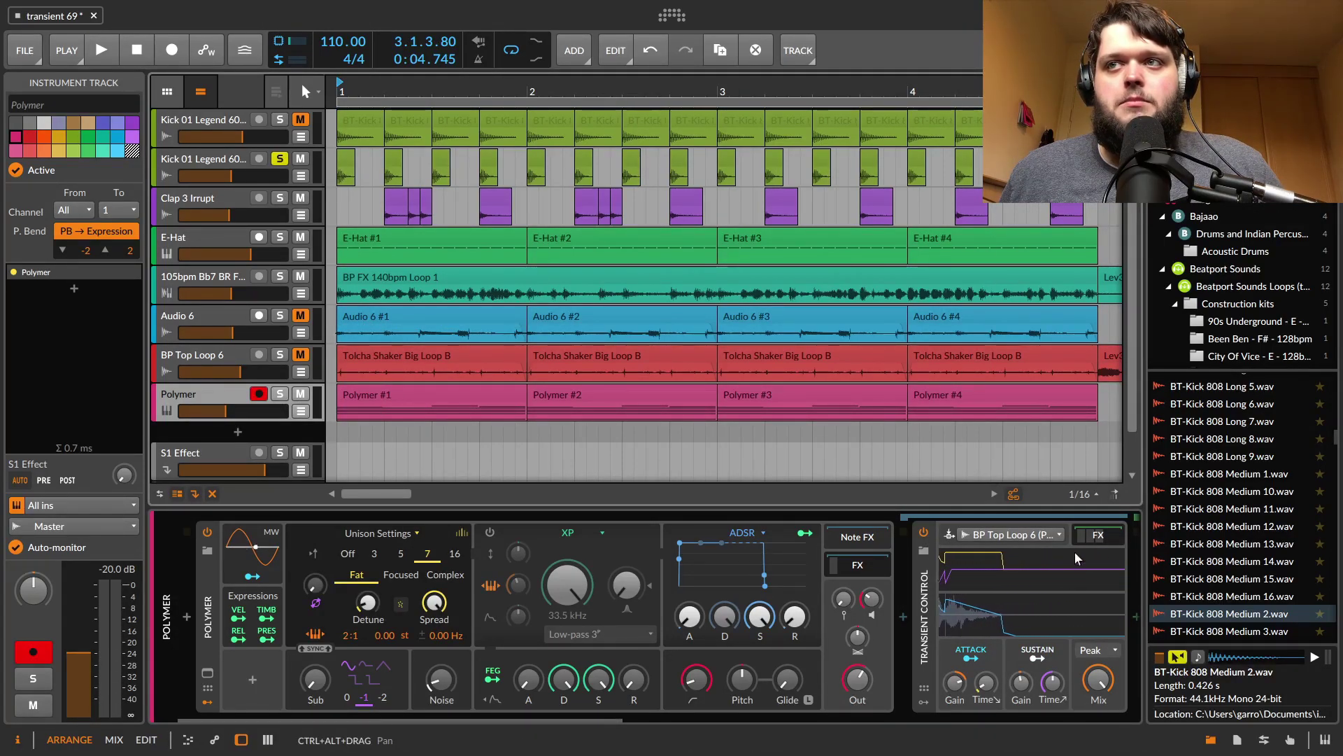
pyautogui.click(279, 394)
pyautogui.press('space')
pyautogui.moveTo(737, 712); pyautogui.dragTo(1094, 729)
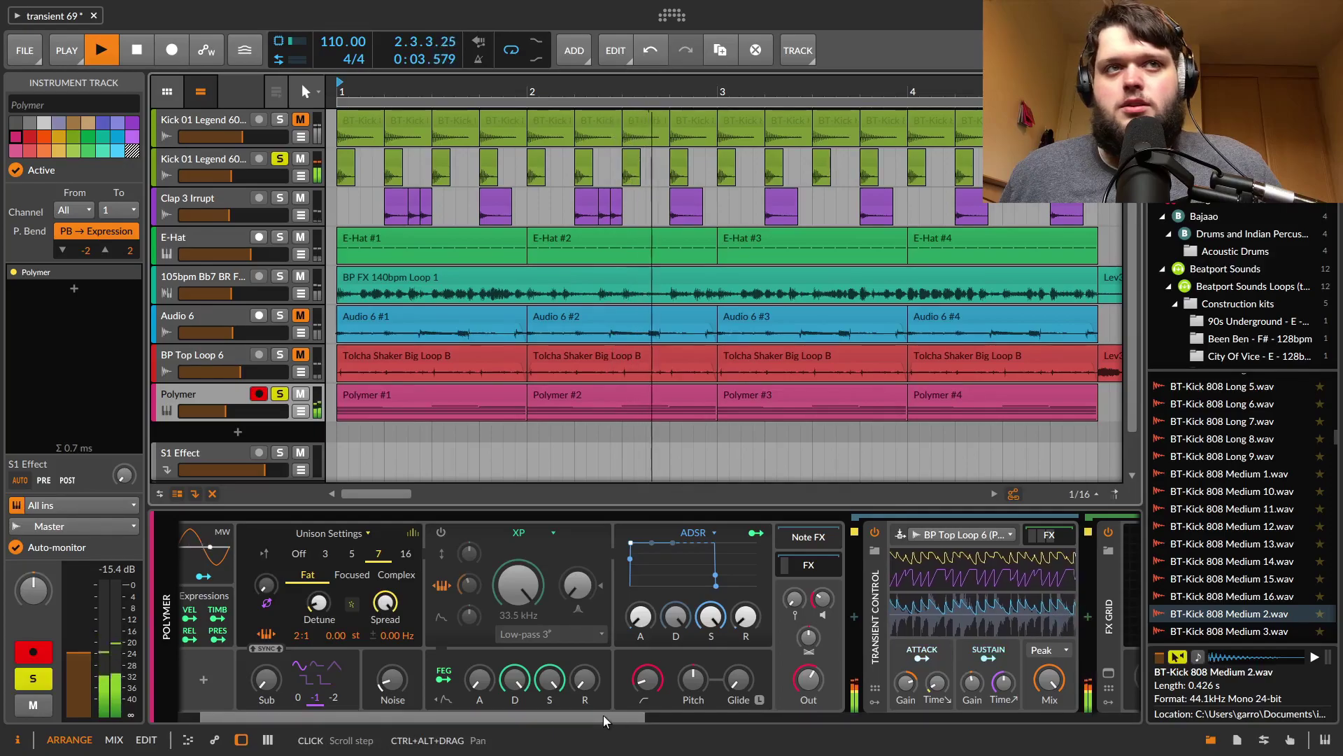
pyautogui.moveTo(603, 715); pyautogui.dragTo(921, 709)
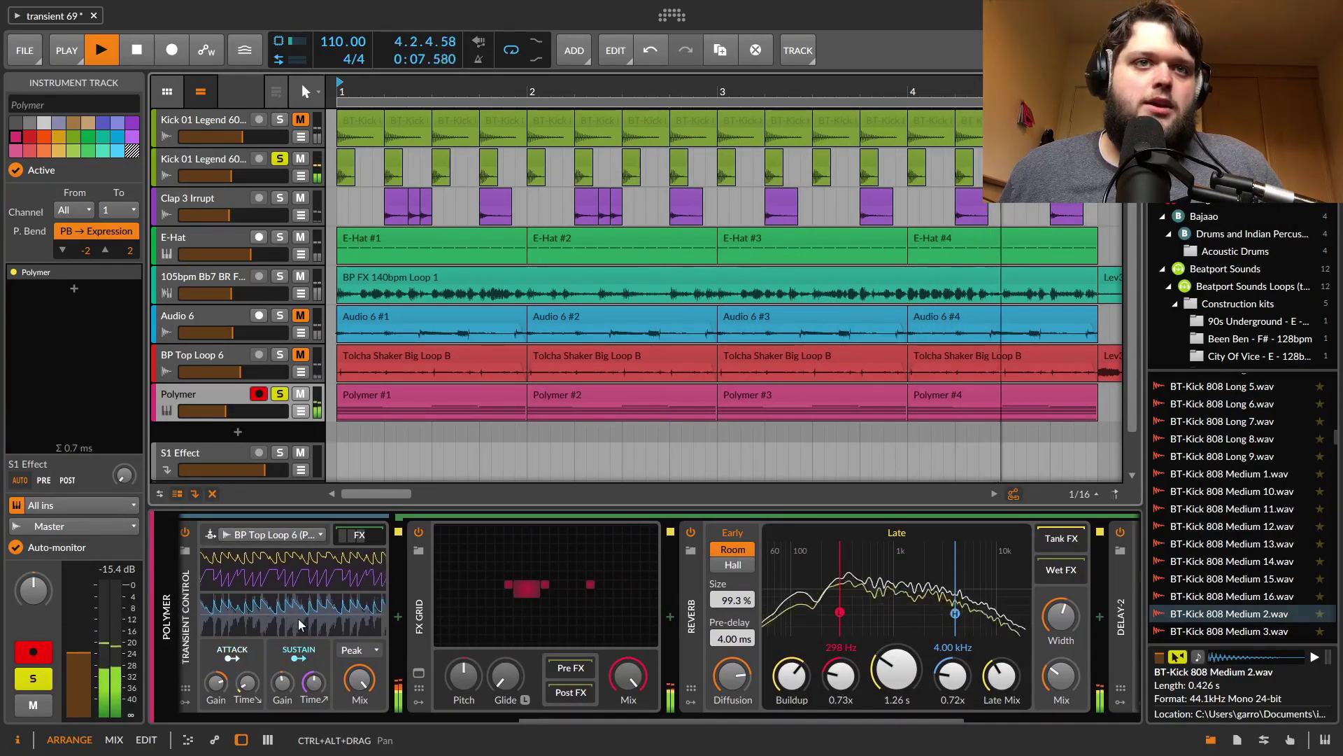
# Step: Solo BP Top Loop 6, open Polymer's FX Grid editor, and reveal the attack-modulated XP filter
pyautogui.click(280, 356)
pyautogui.click(521, 590)
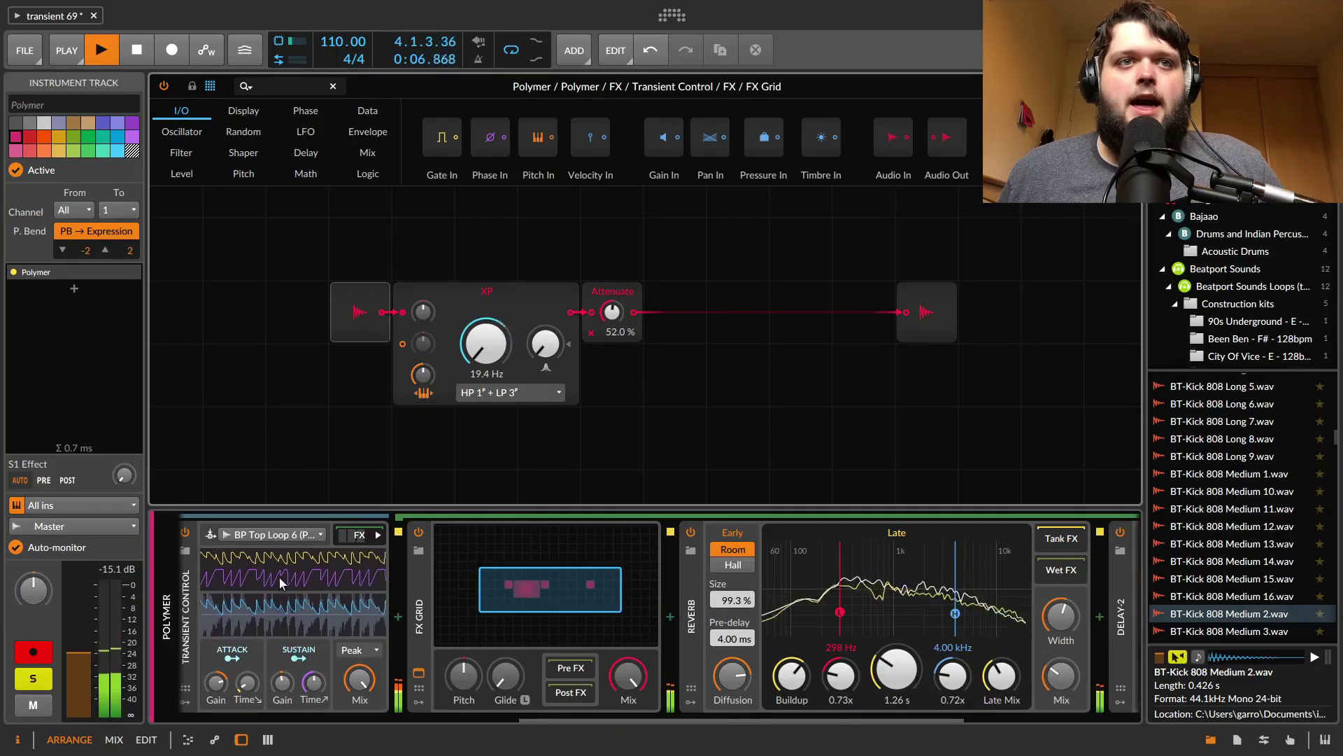
pyautogui.click(232, 659)
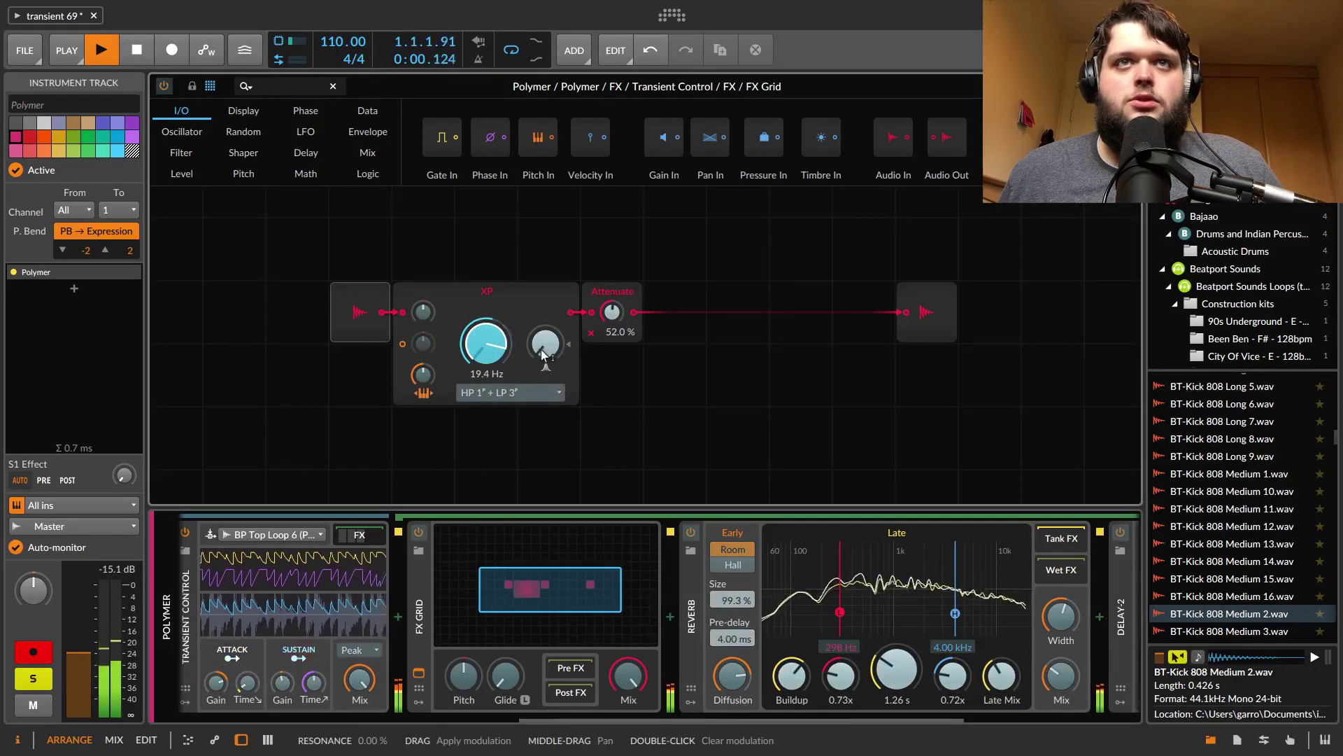
pyautogui.press('space')
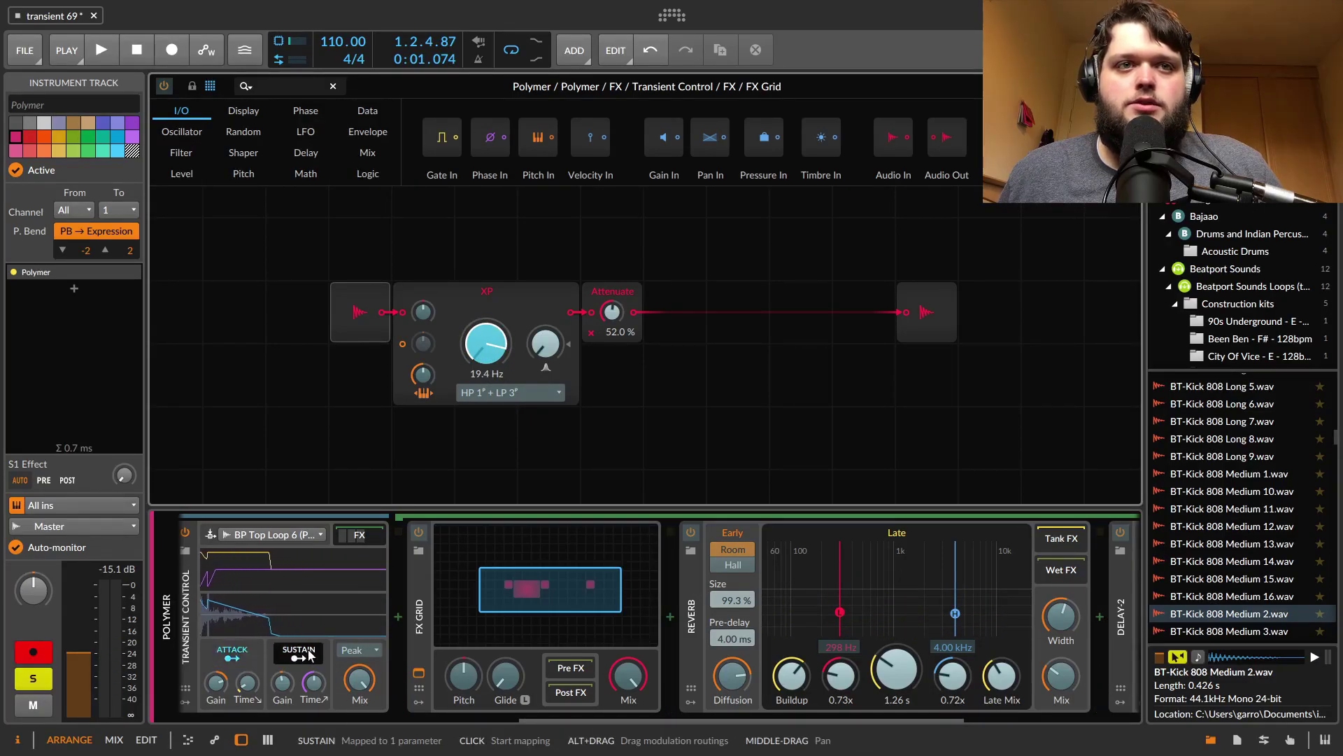
pyautogui.moveTo(514, 719)
pyautogui.mouseDown()
pyautogui.moveTo(799, 732)
pyautogui.moveTo(497, 706)
pyautogui.mouseUp()
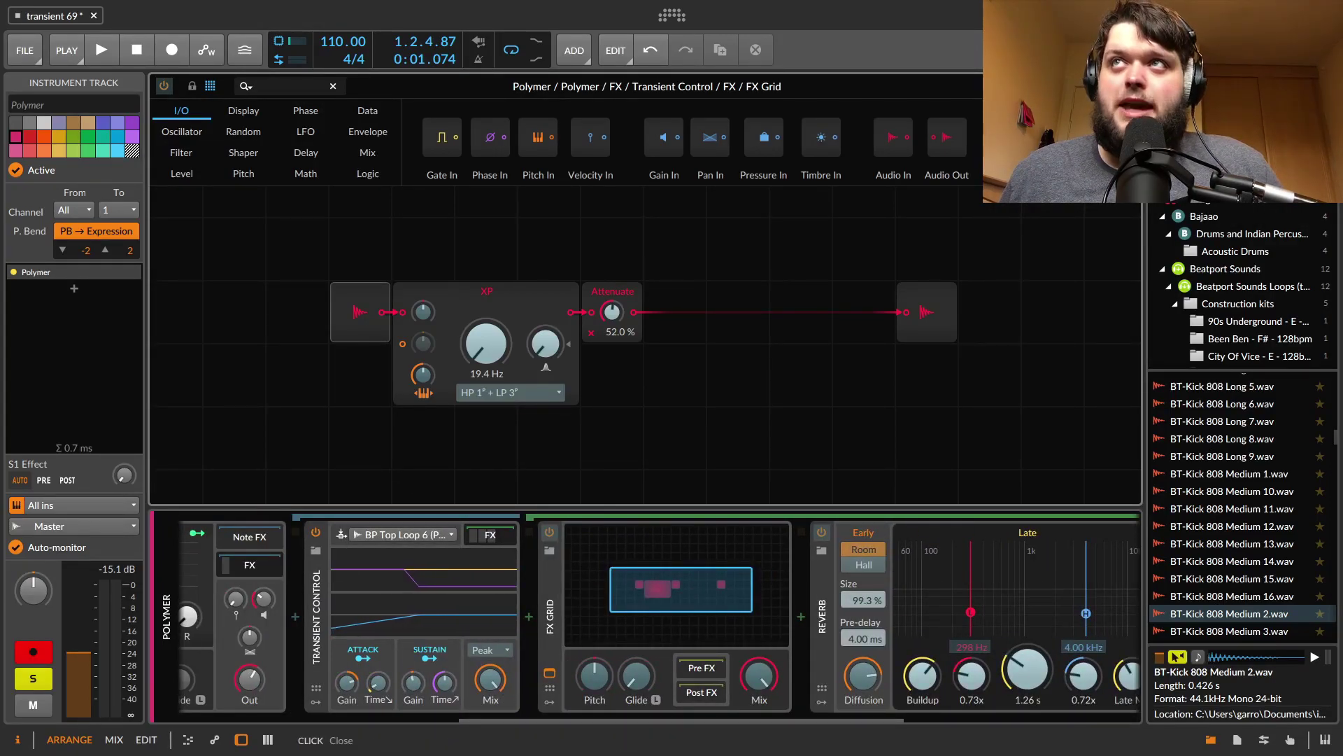
# Step: Close the FX Grid editor with E and briefly play back
pyautogui.press('e')
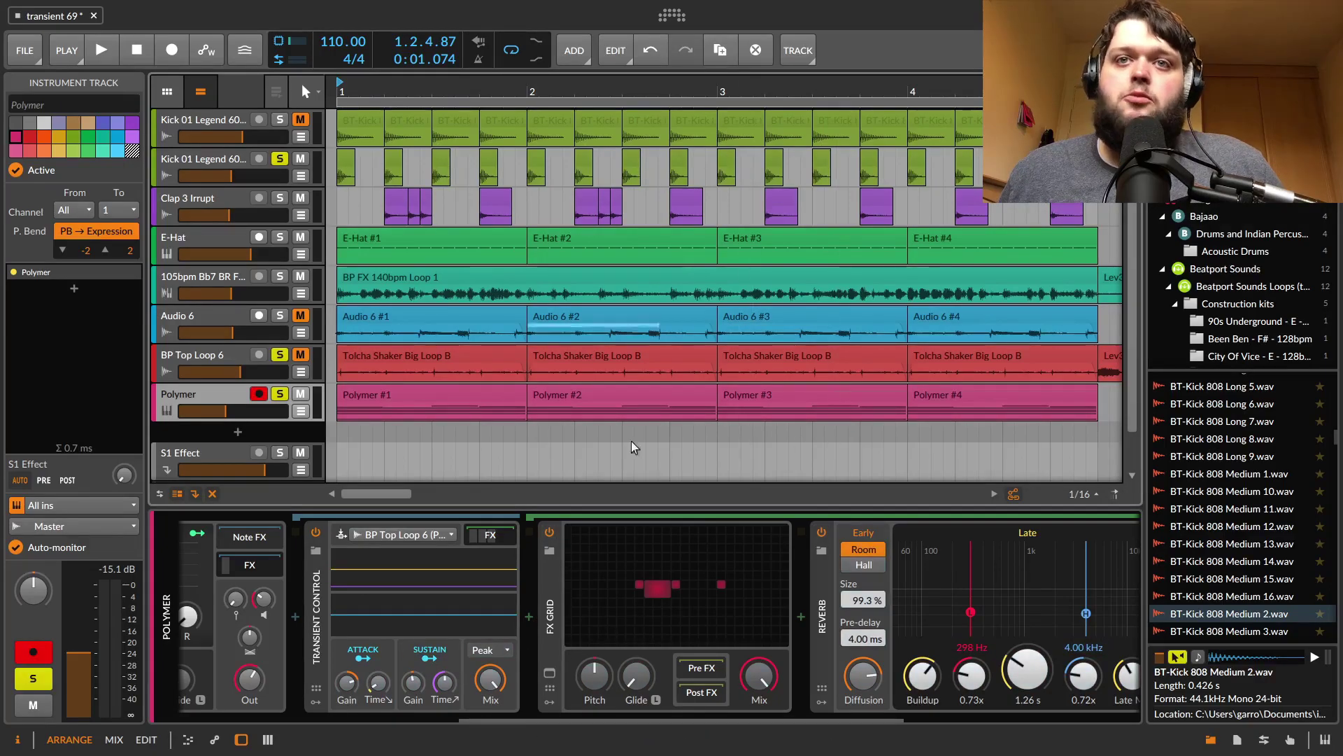
pyautogui.press('space')
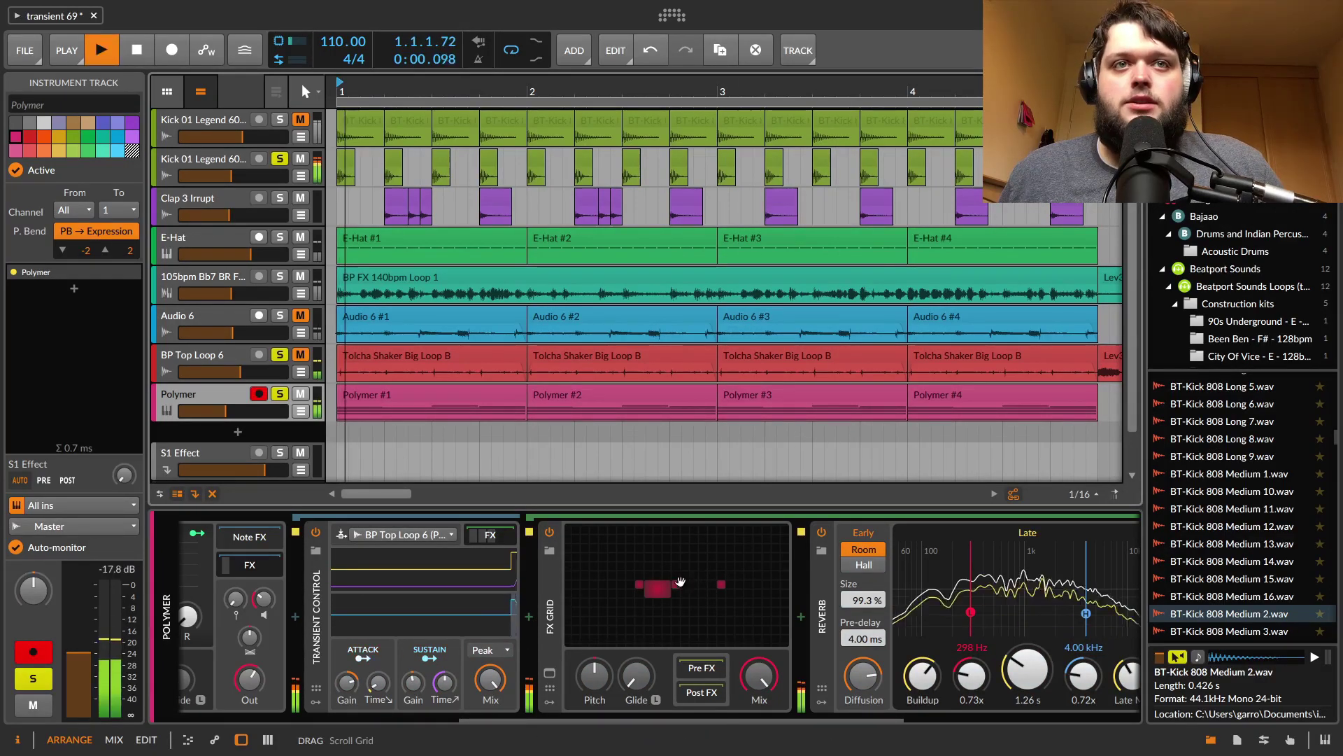
pyautogui.press('space')
# Step: Set Polymer's Transient Control sidechain to the 105bpm Bb7 BR Funky 27 loop and play
pyautogui.click(410, 540)
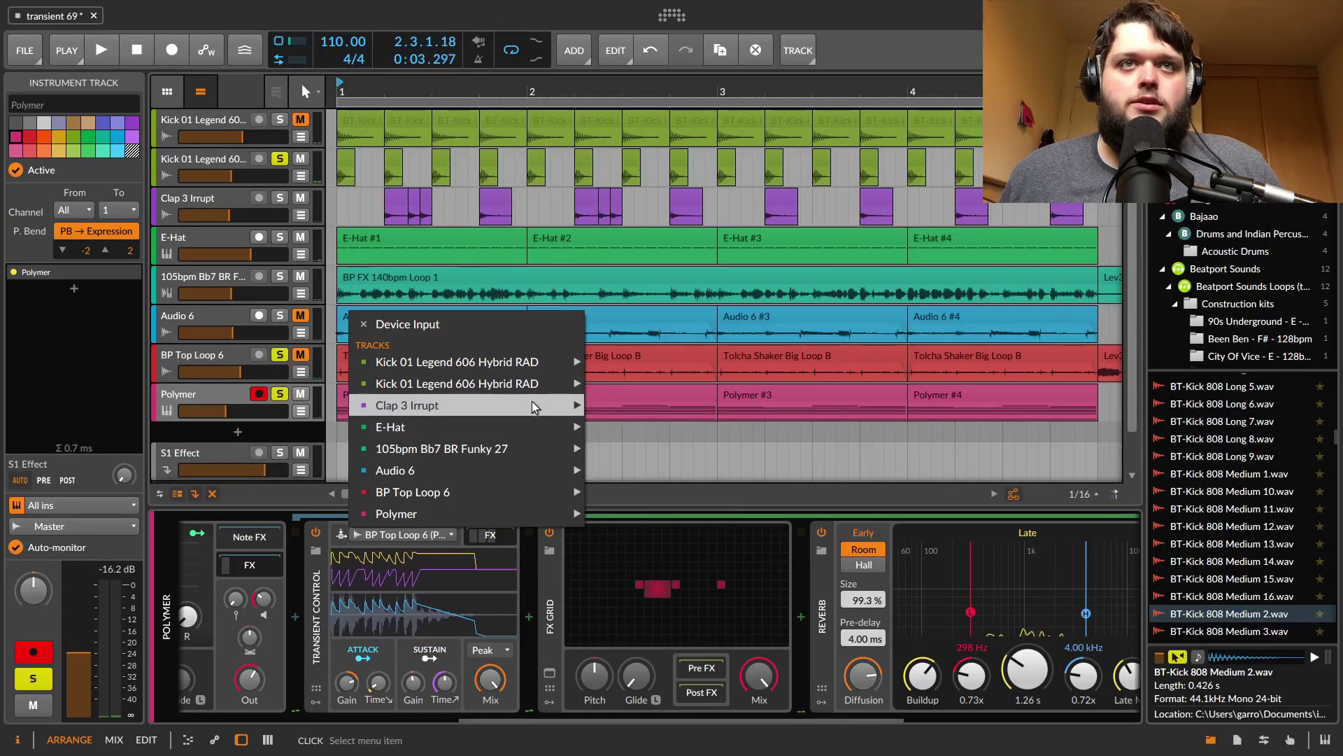
pyautogui.moveTo(539, 415)
pyautogui.moveTo(568, 449)
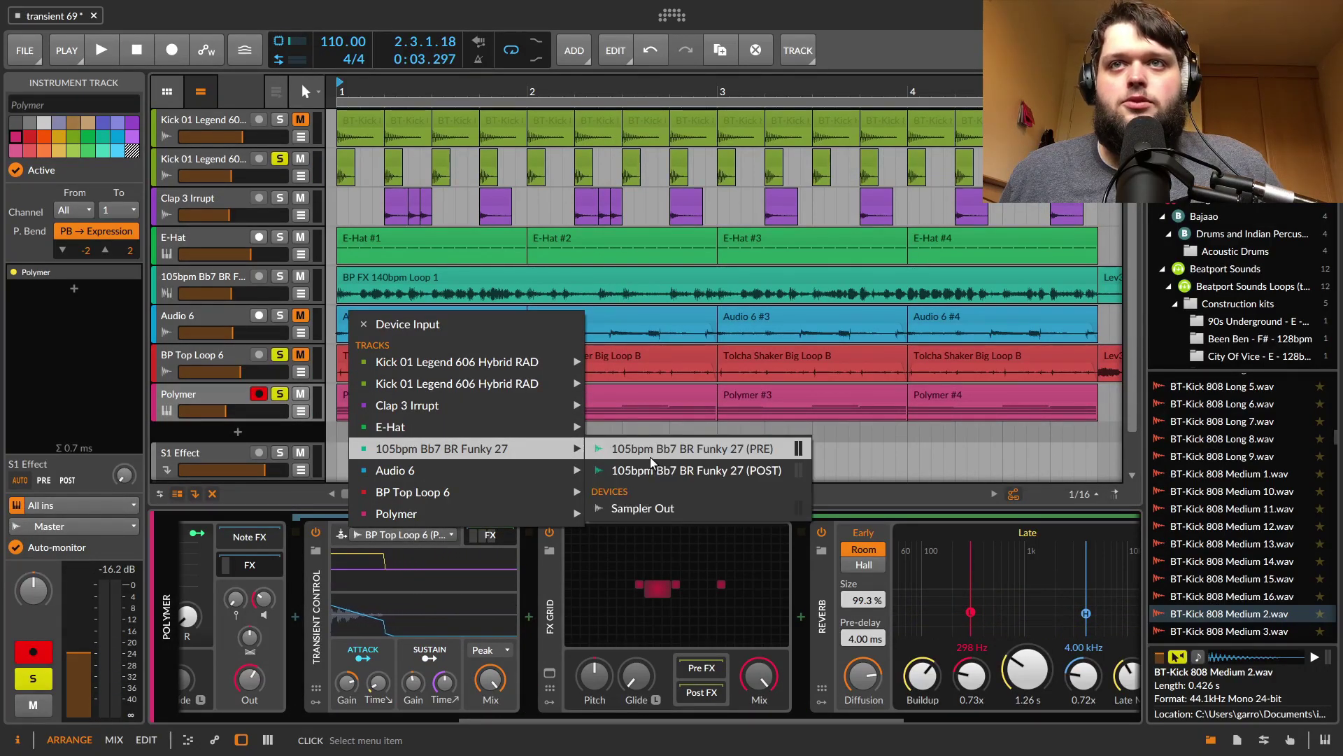
pyautogui.click(730, 449)
pyautogui.press('space')
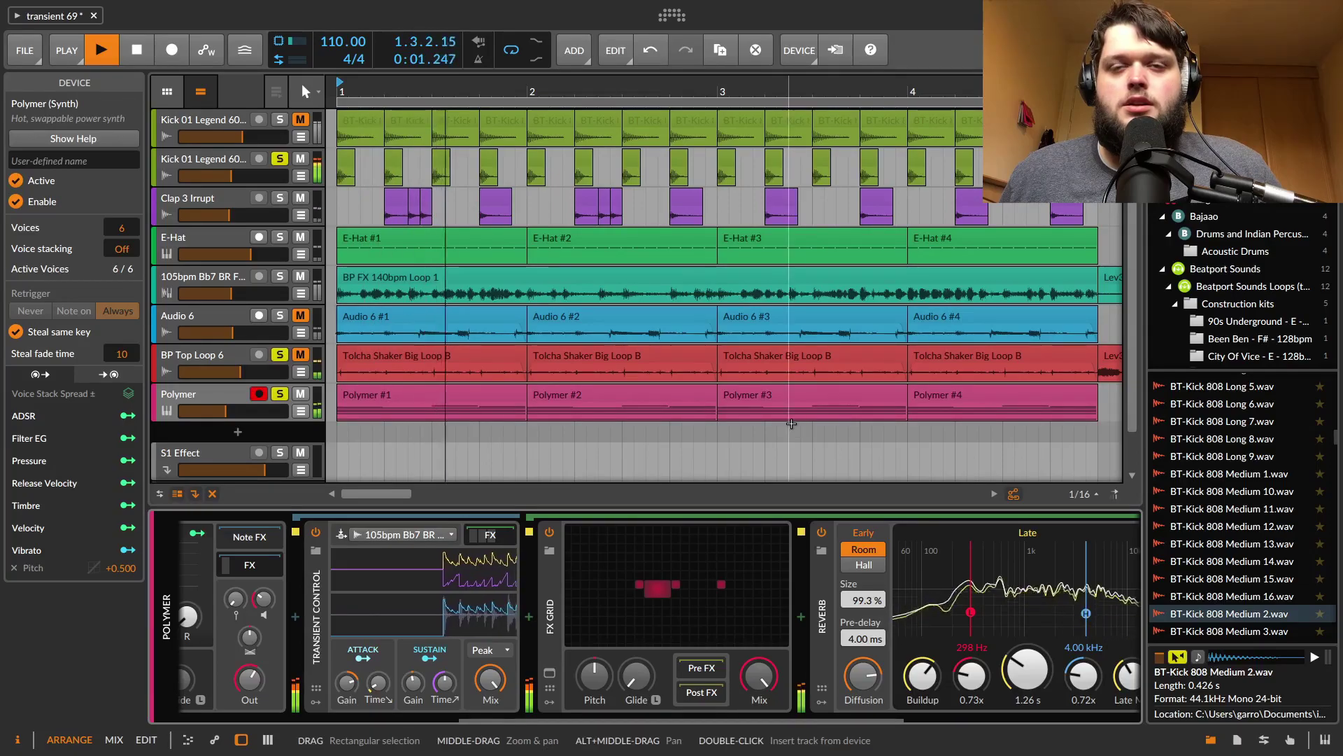
# Step: Recheck the sidechain source list without changing it, then stop playback
pyautogui.click(391, 535)
pyautogui.moveTo(490, 514)
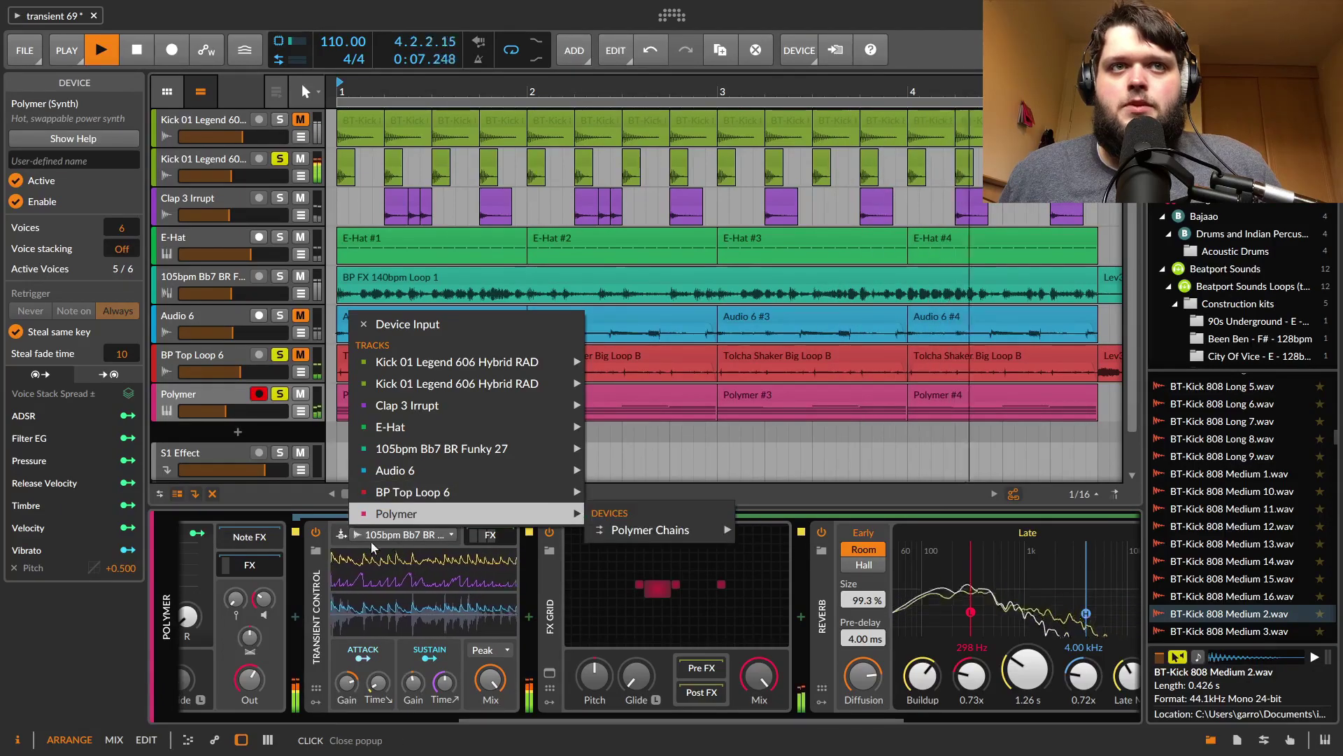
pyautogui.click(312, 572)
pyautogui.press('space')
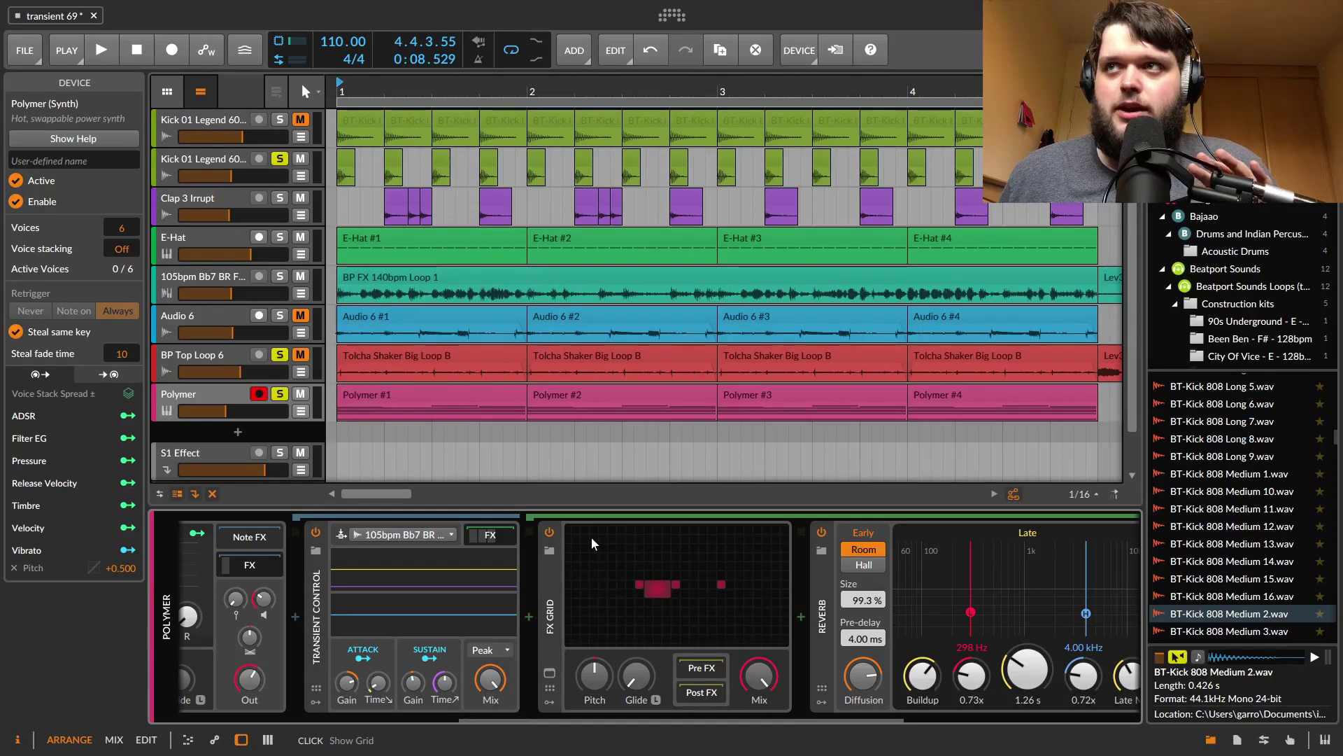
# Step: Set Polymer's Transient Control sidechain to Audio 6 (PRE) and briefly audition it
pyautogui.click(425, 532)
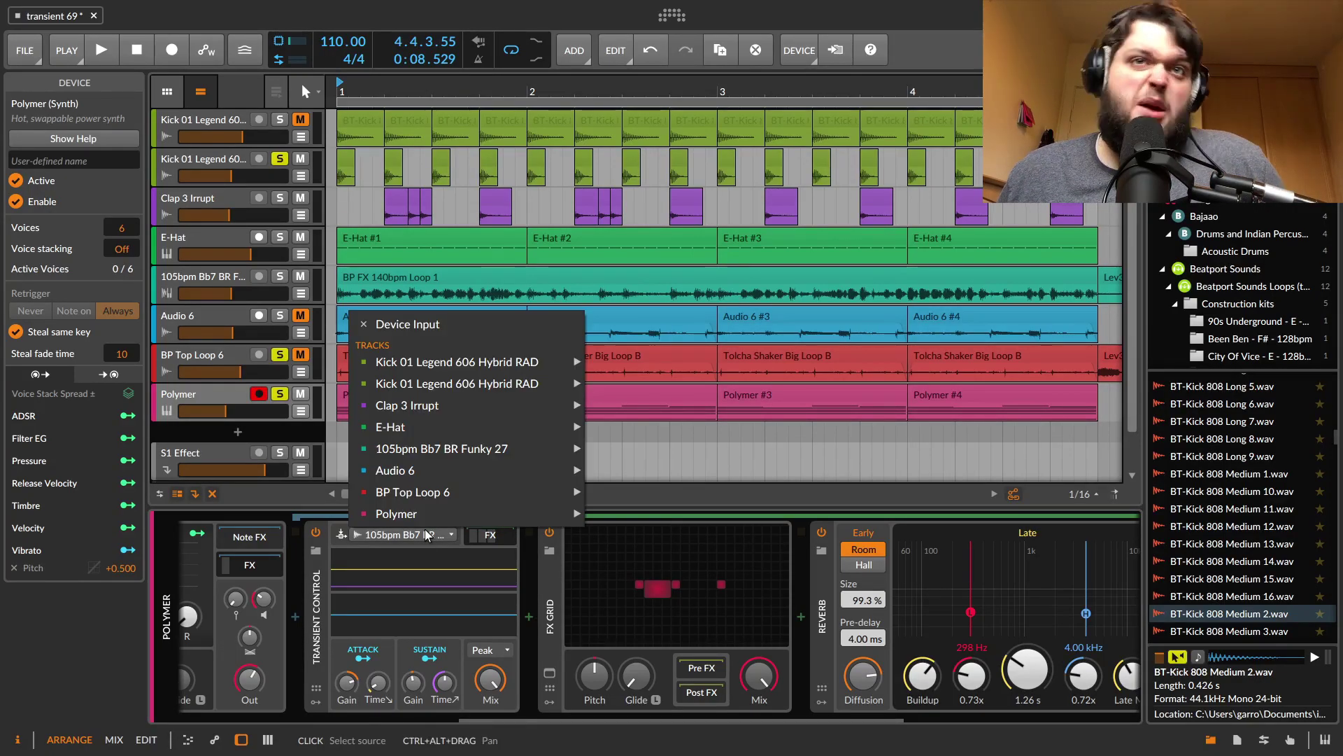
pyautogui.moveTo(442, 514)
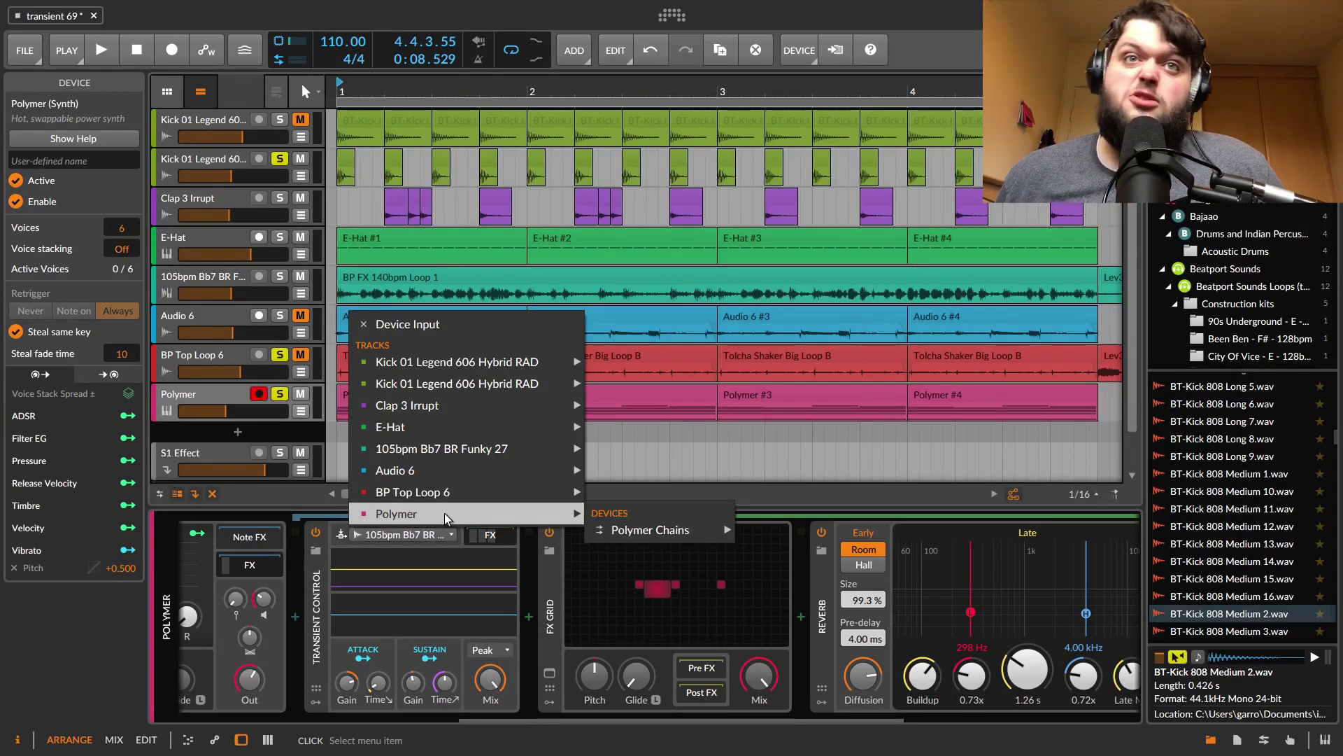
pyautogui.moveTo(547, 467)
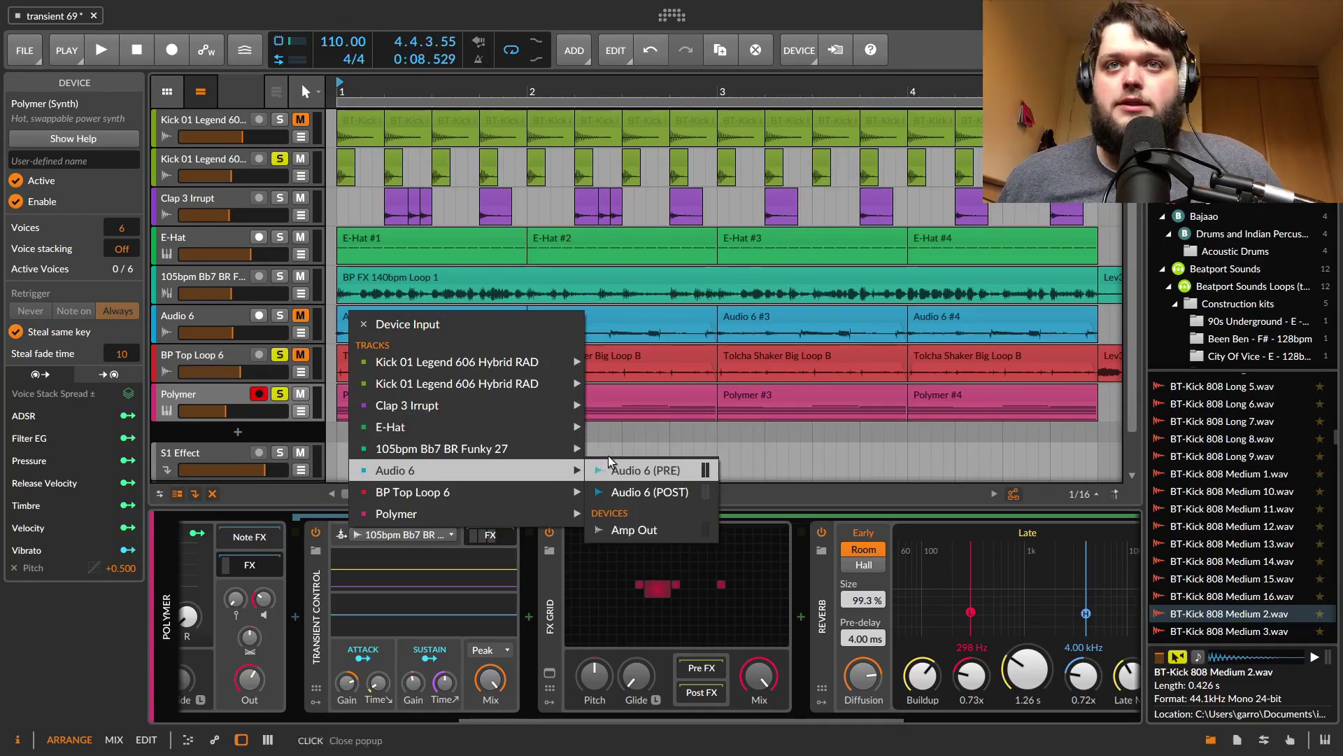
pyautogui.click(632, 469)
pyautogui.press('space')
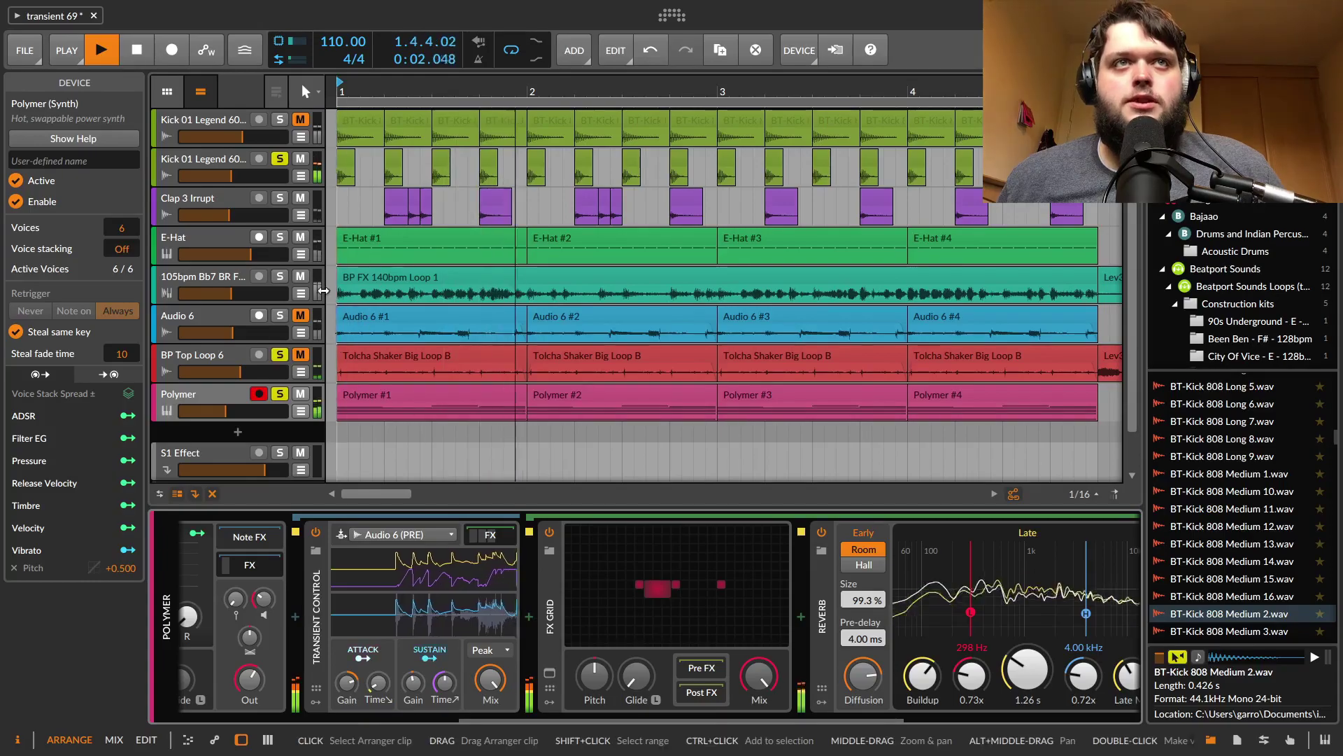
pyautogui.press('space')
# Step: Solo Audio 6, start playback, and bring up the E-Hat track's devices
pyautogui.click(280, 317)
pyautogui.press('space')
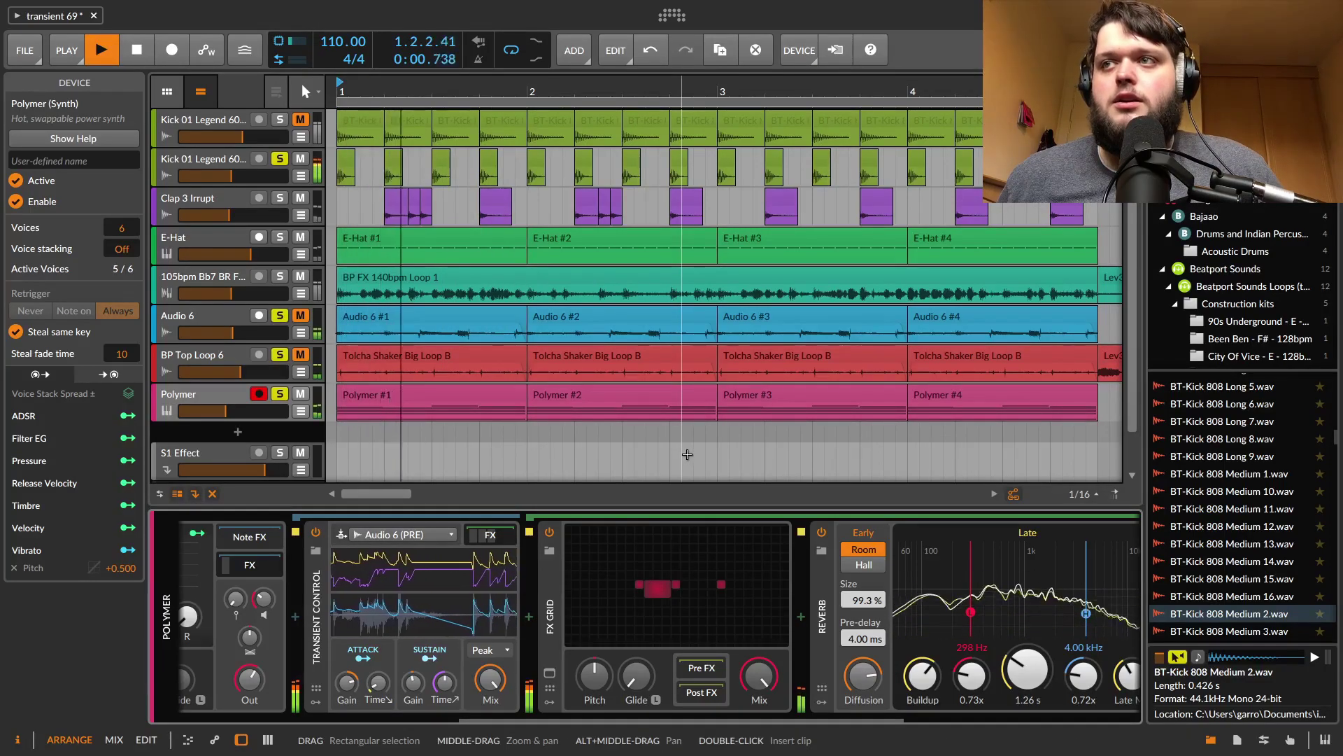
pyautogui.click(203, 235)
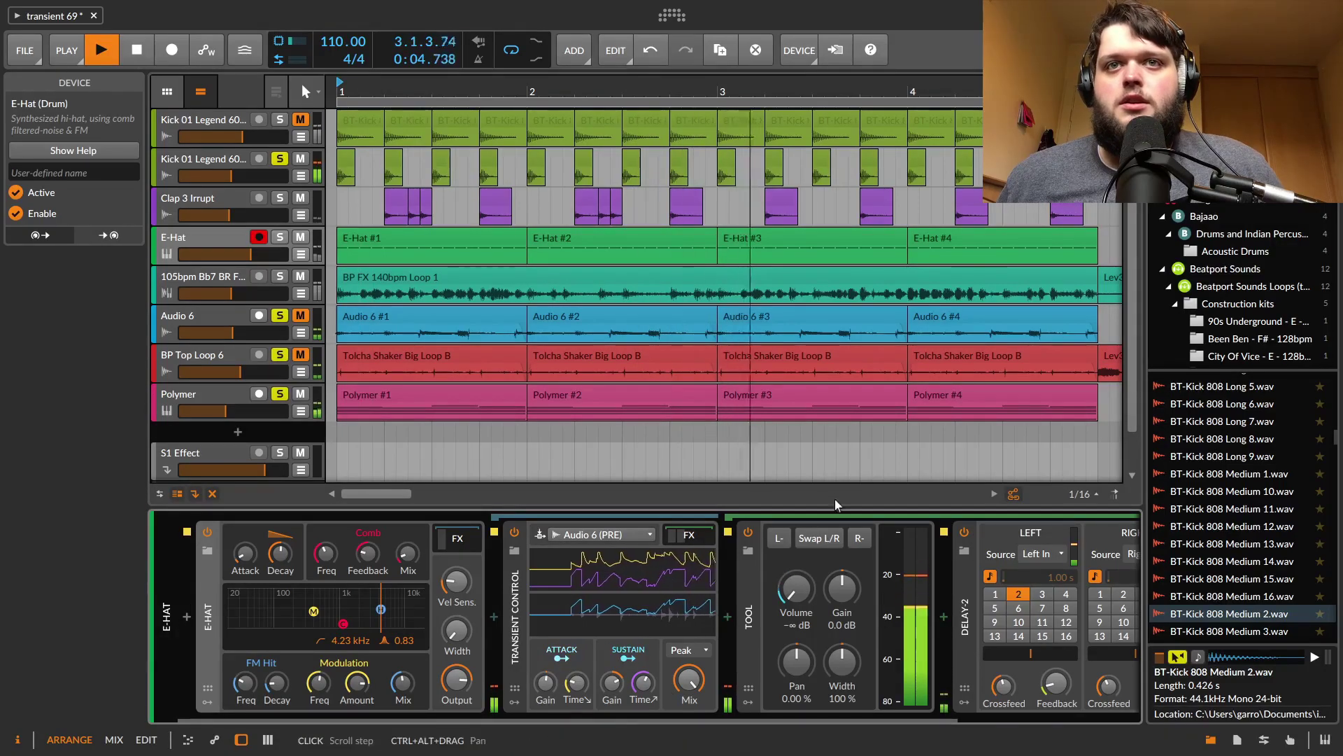
# Step: Confirm E-Hat's Transient Control sidechain source is unchanged, then solo the E-Hat track
pyautogui.click(597, 534)
pyautogui.click(592, 534)
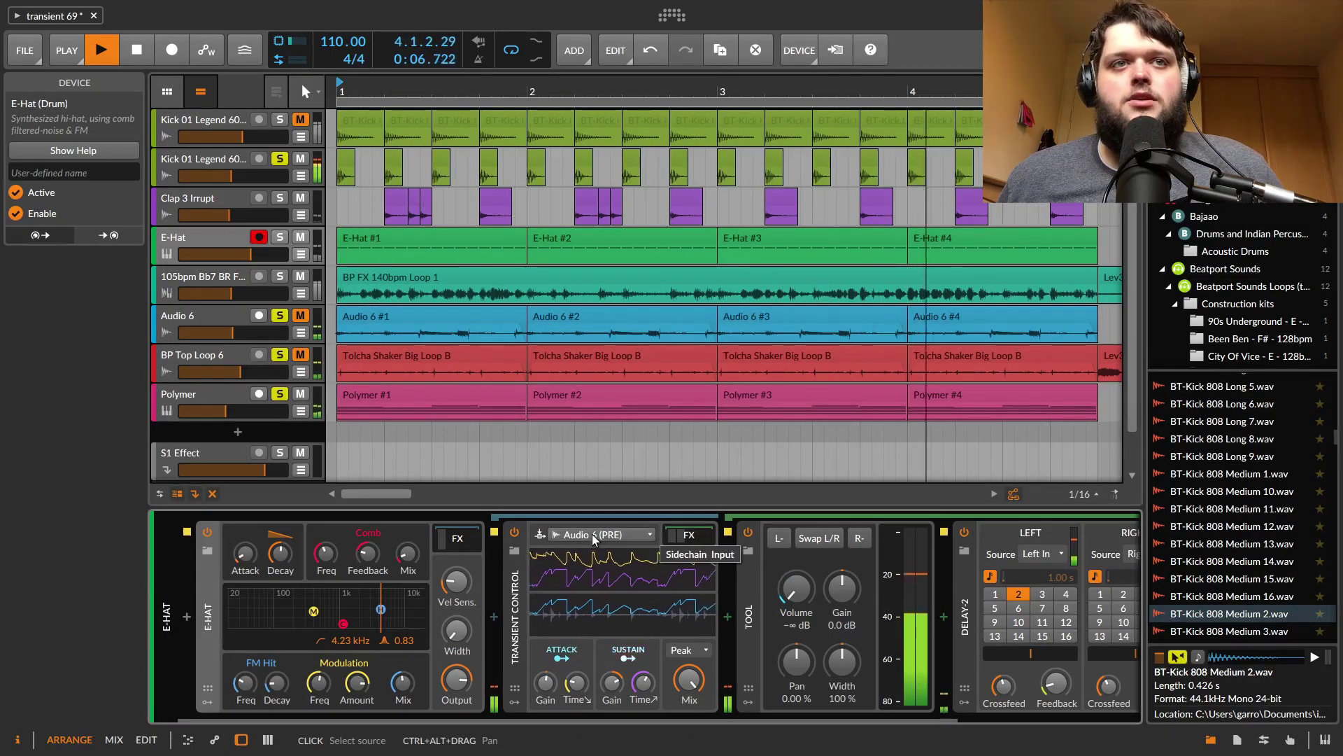
pyautogui.click(280, 238)
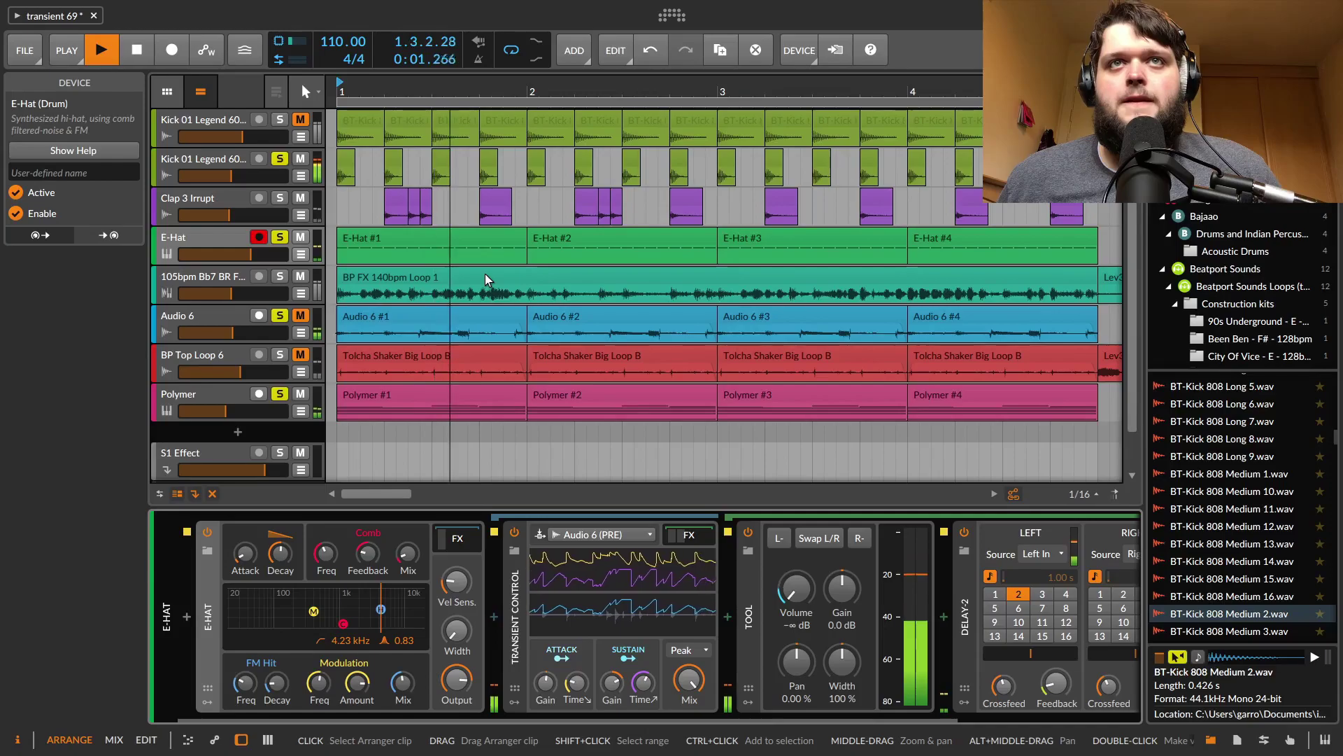
pyautogui.press('space')
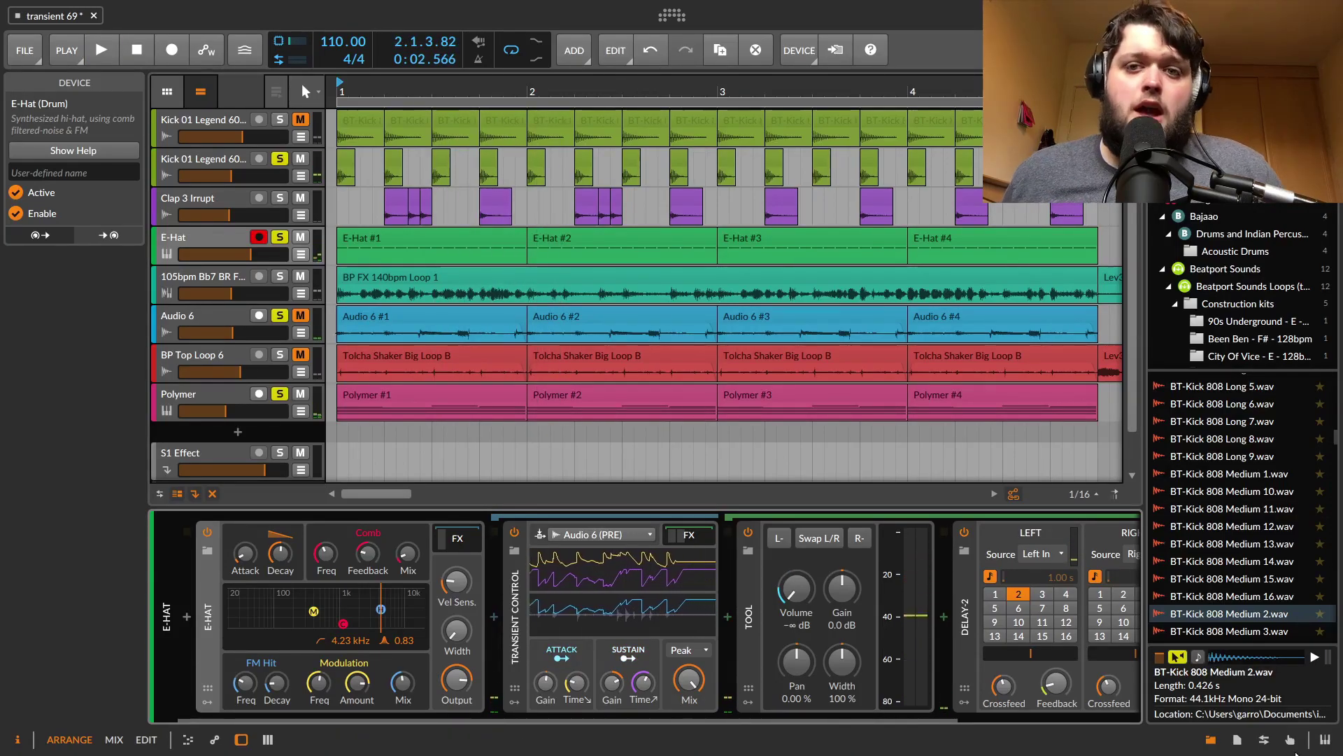